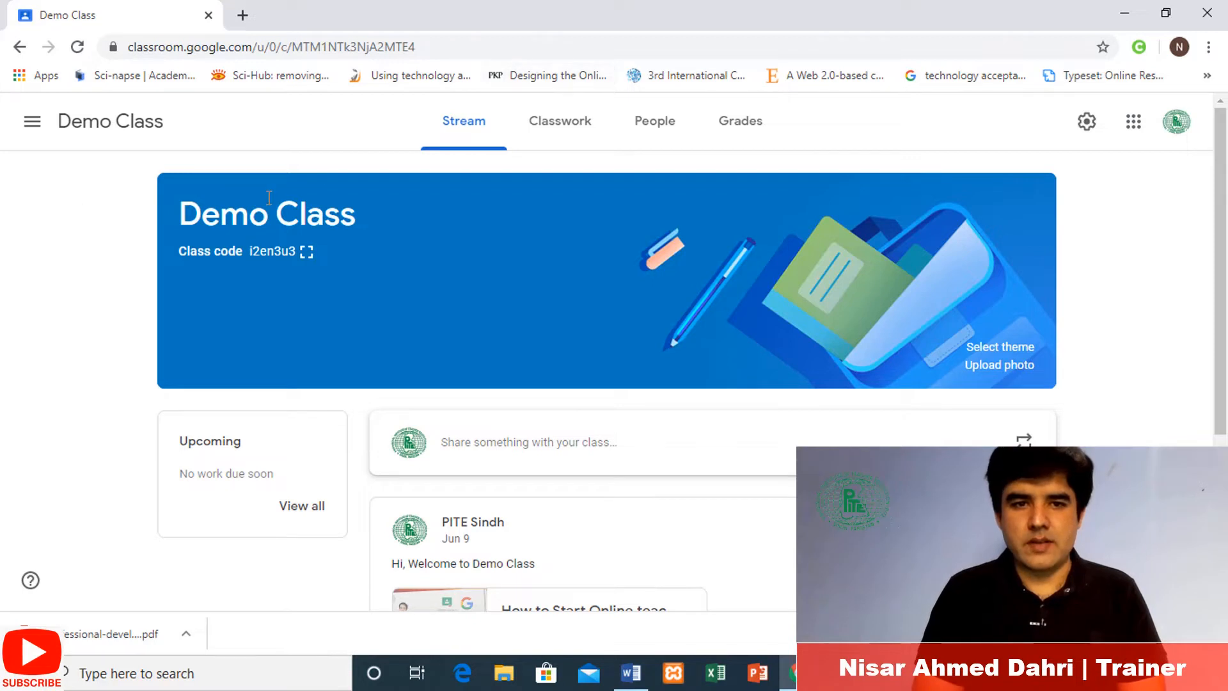
Start a new topic in the classwork of Demo Class.
click(572, 133)
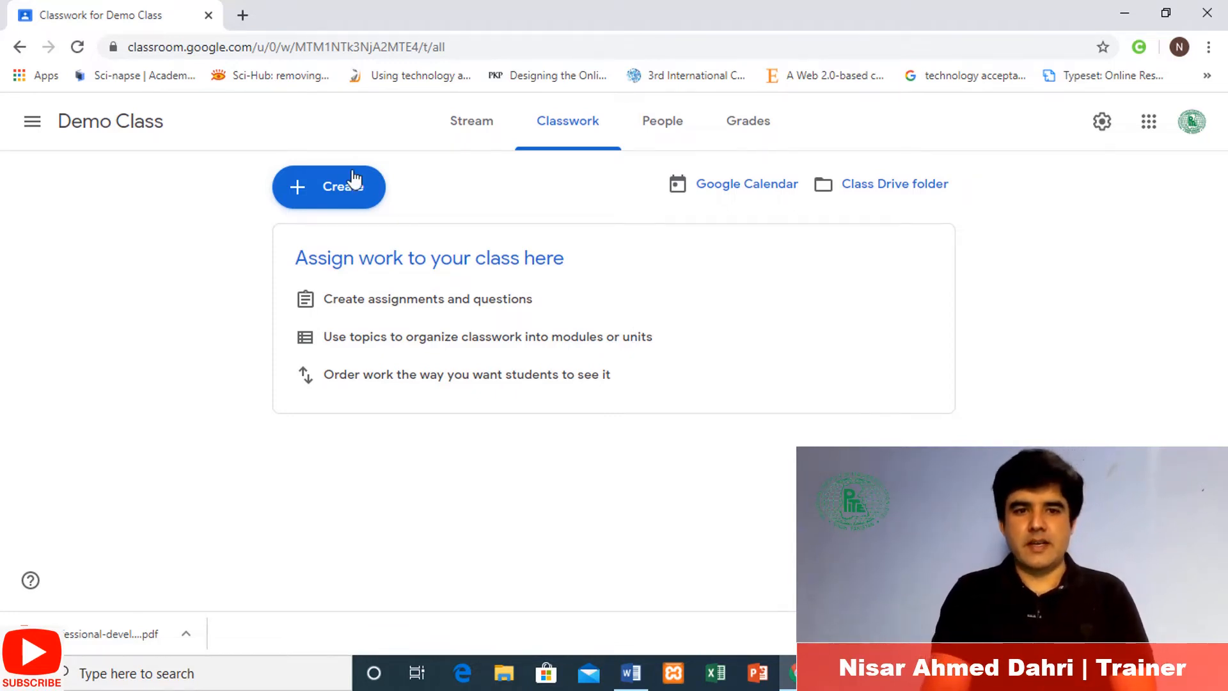
click(302, 196)
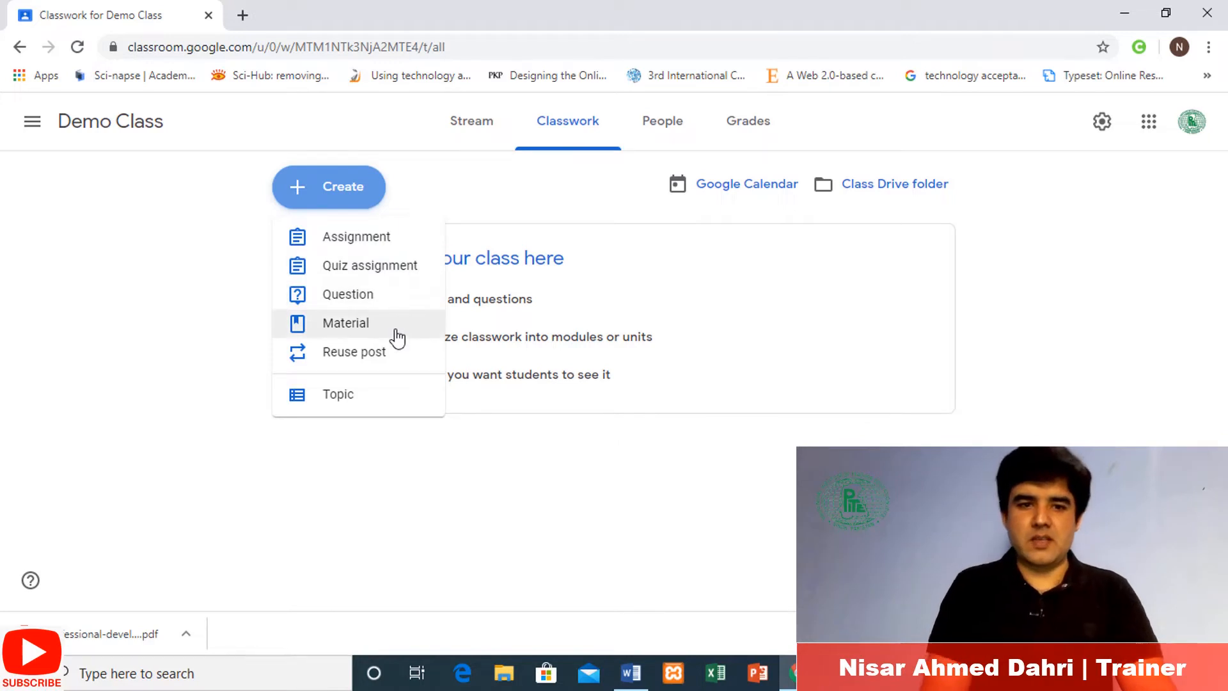
click(336, 403)
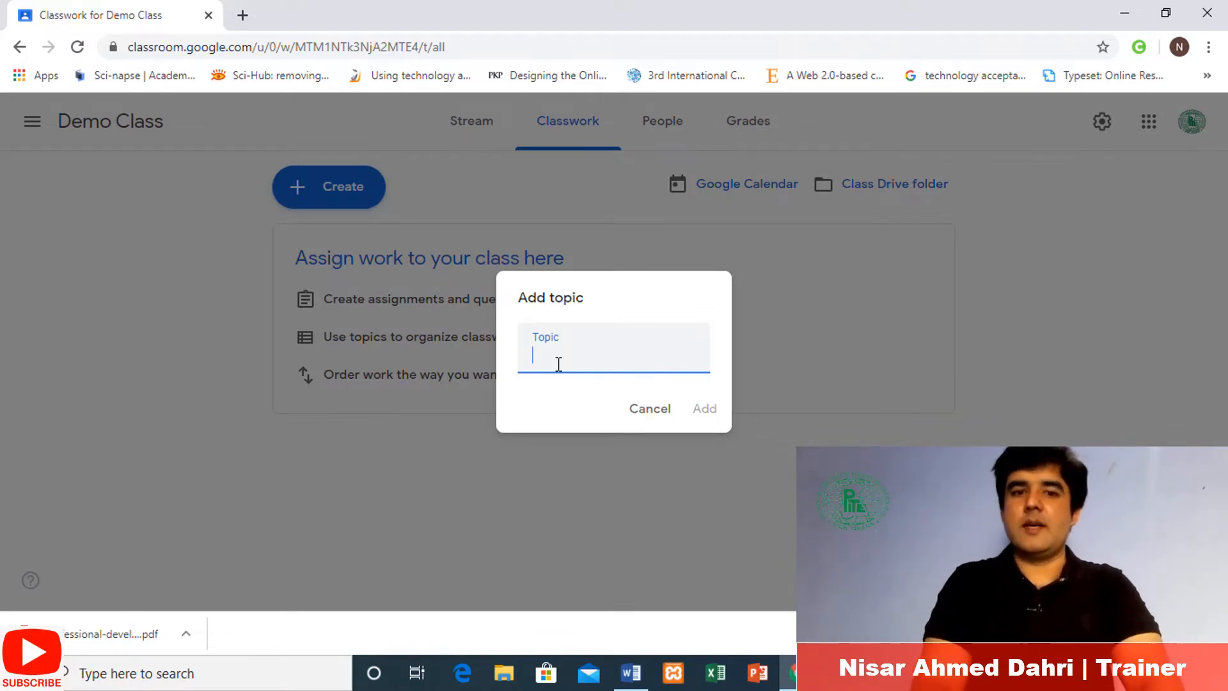
text(Chap)
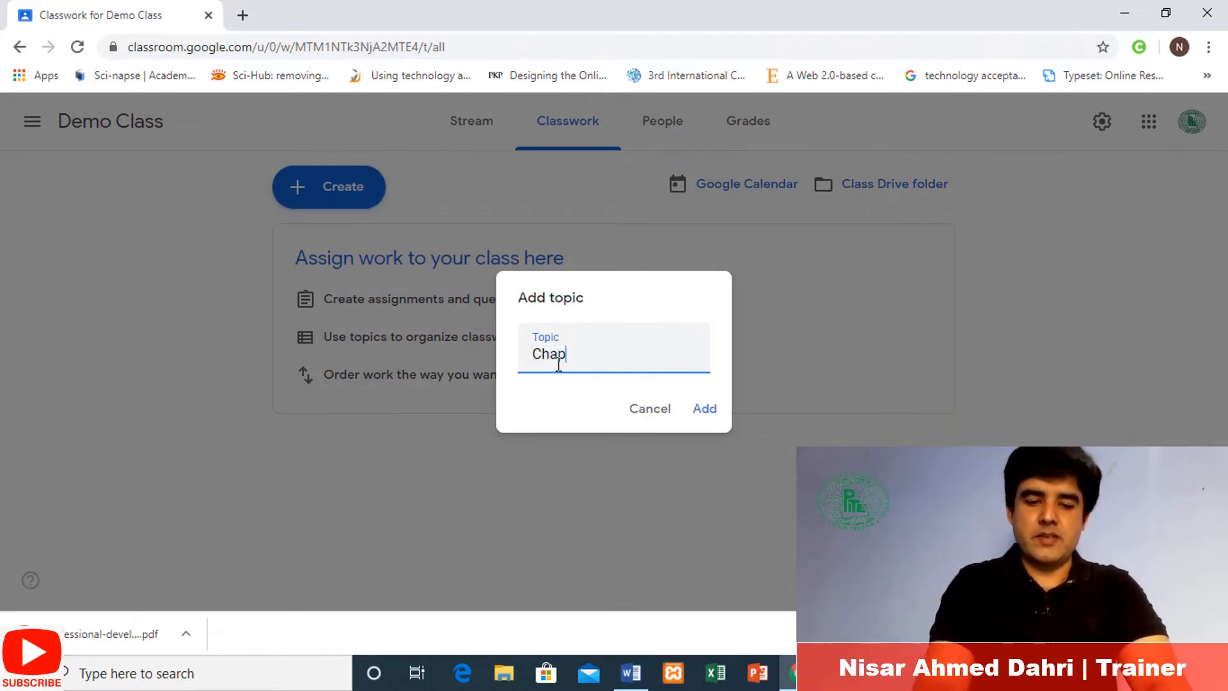
text(ter 1)
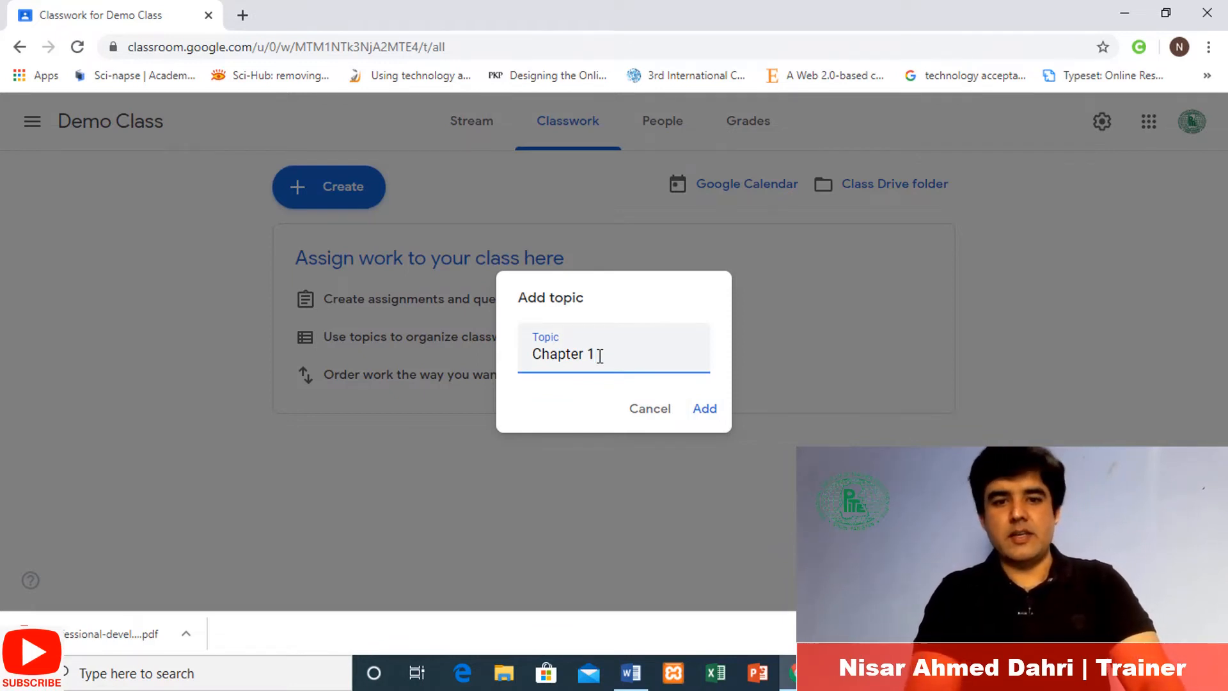
key(BackSpace)
key(BackSpace)
key(BackSpace)
key(BackSpace)
key(BackSpace)
key(BackSpace)
key(BackSpace)
key(BackSpace)
key(BackSpace)
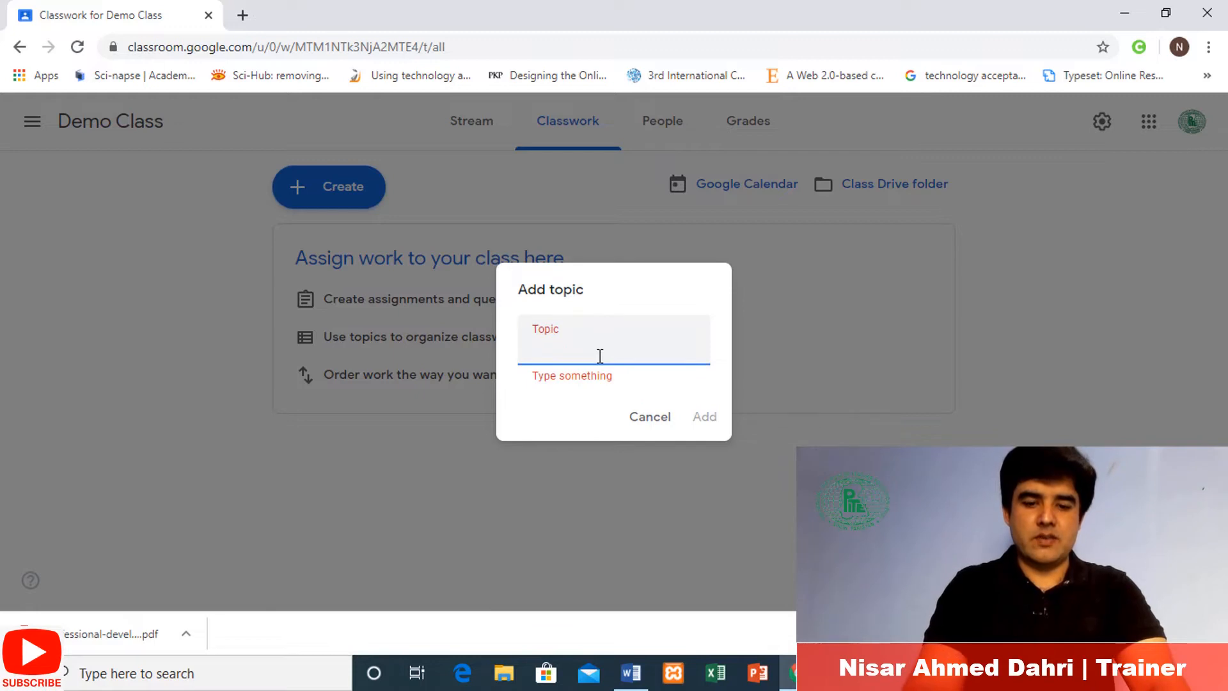
Name the topic Introduction and add it to the classwork.
text(Introd)
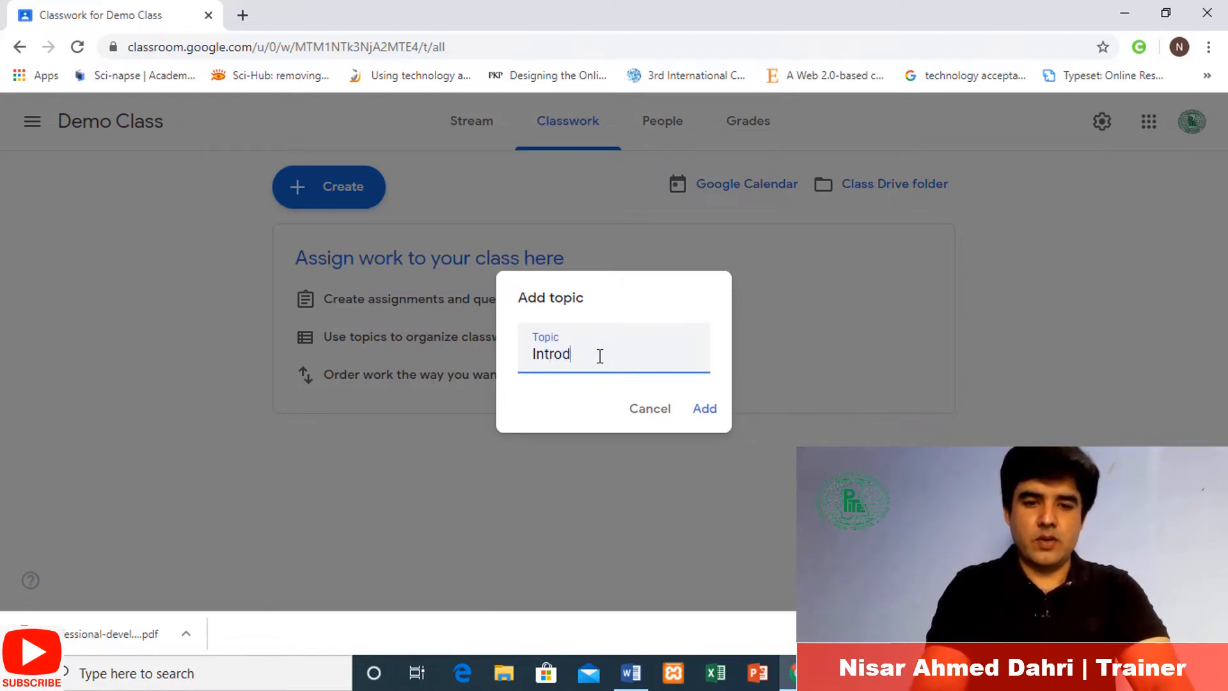
text(uction)
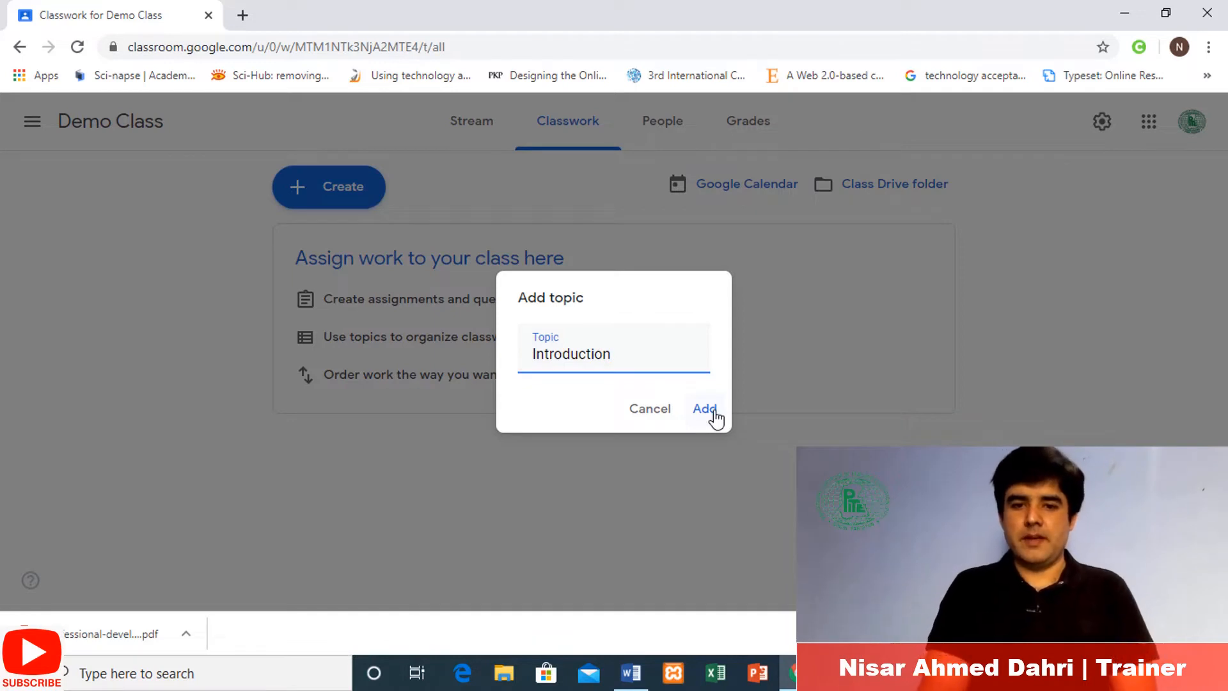
click(714, 413)
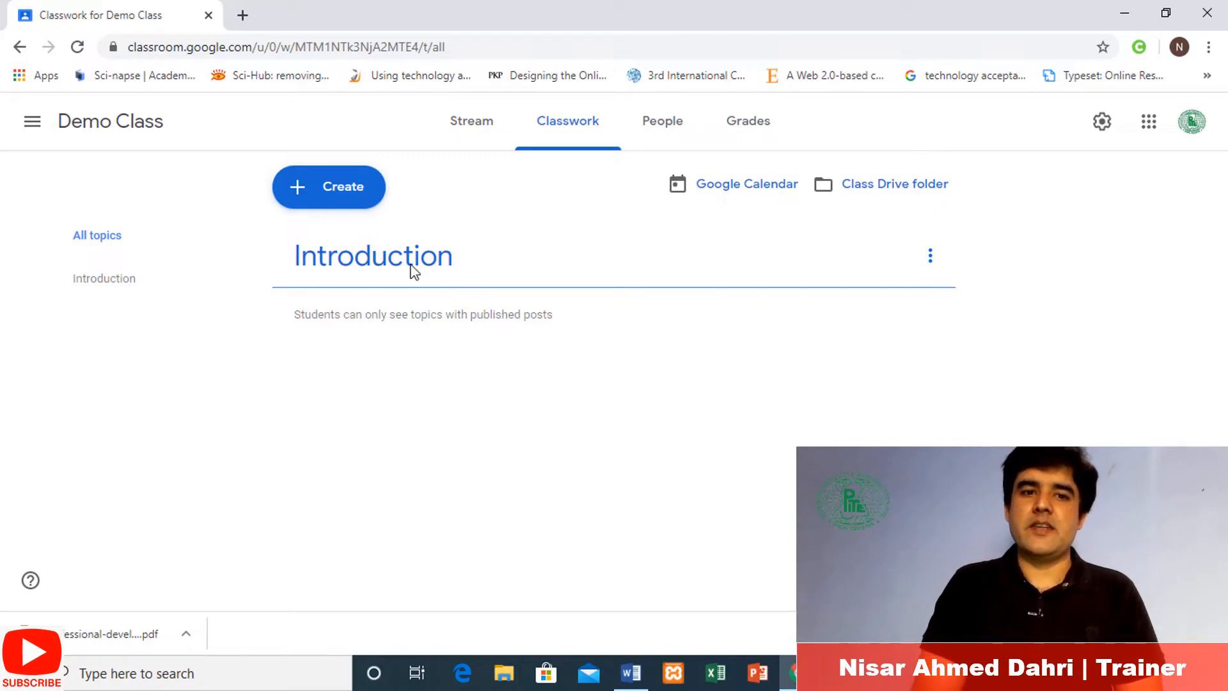
Create a new assignment for the class and give it the title Introduction.
click(346, 199)
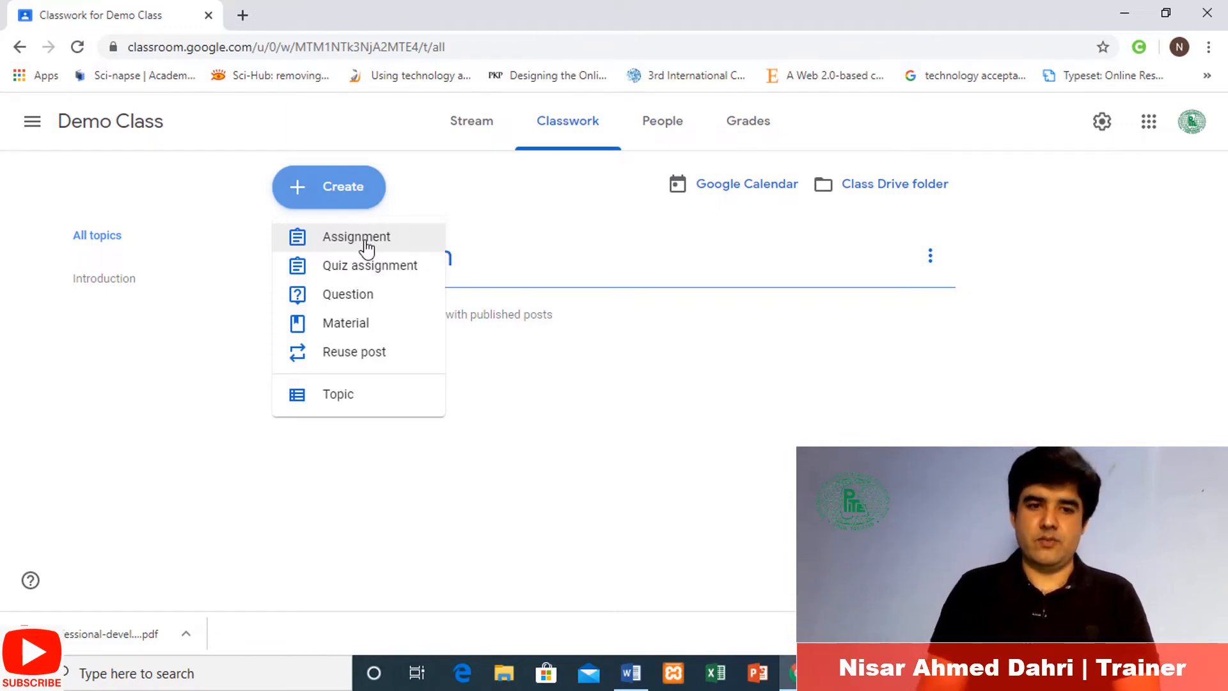
click(366, 247)
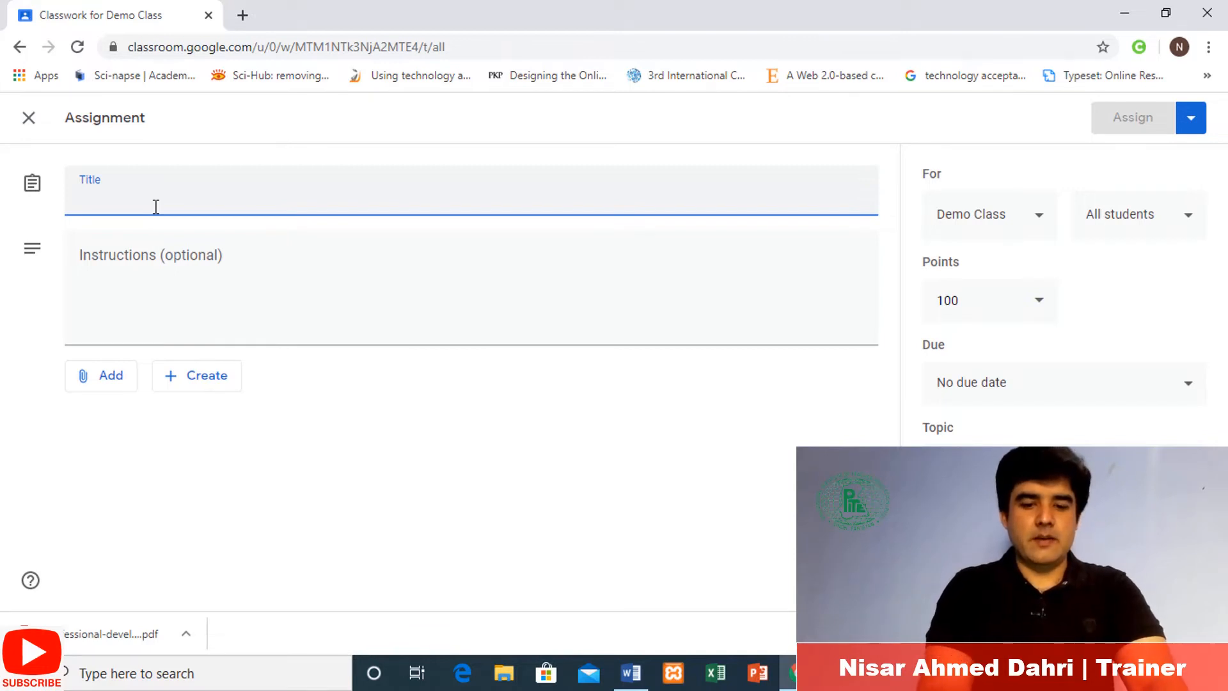
text(Pi)
key(BackSpace)
key(BackSpace)
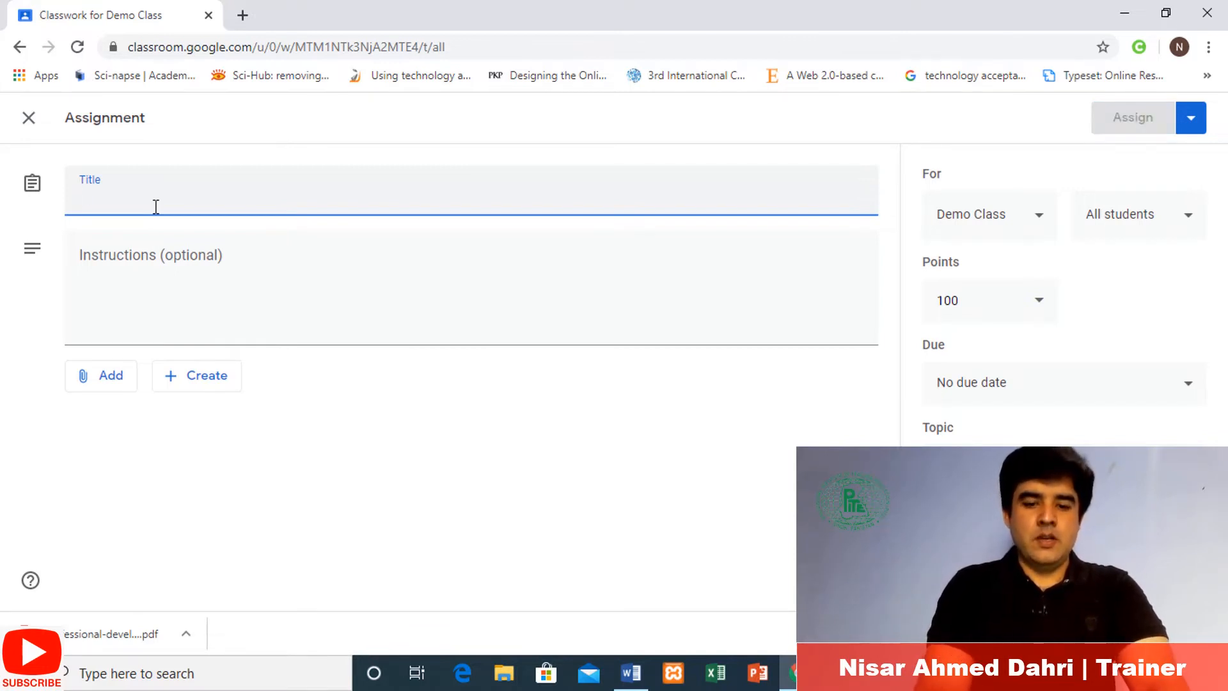
text(Intr)
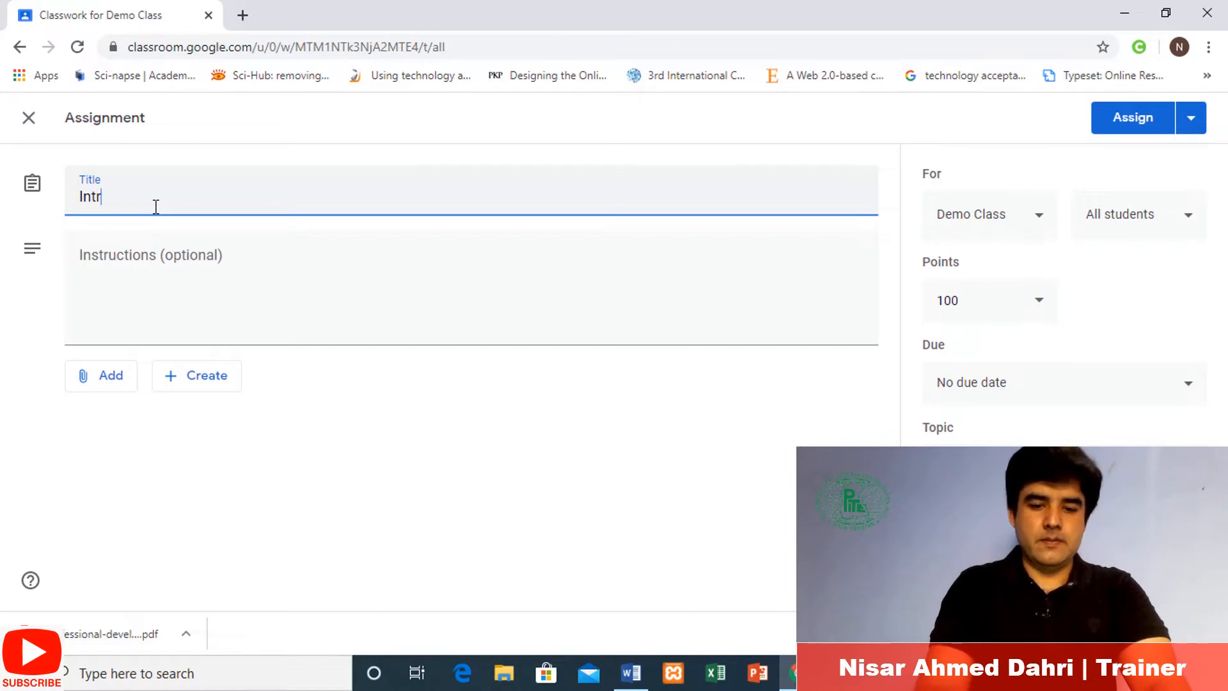
text(oduction)
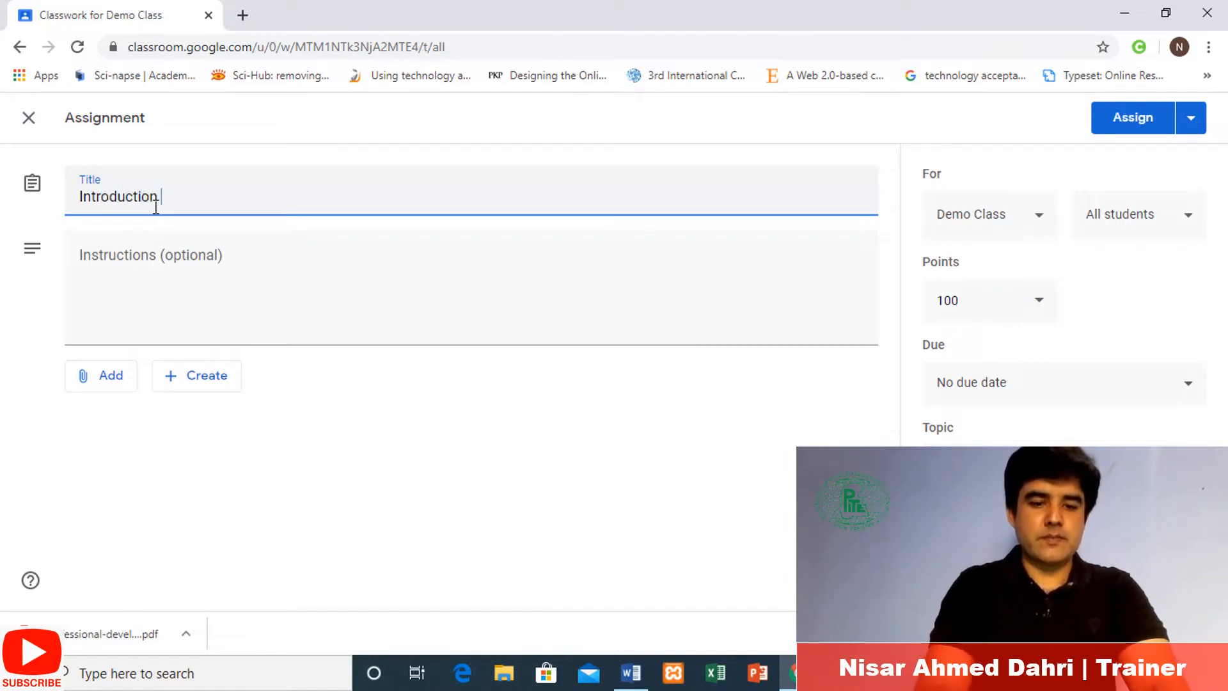
text( T)
key(BackSpace)
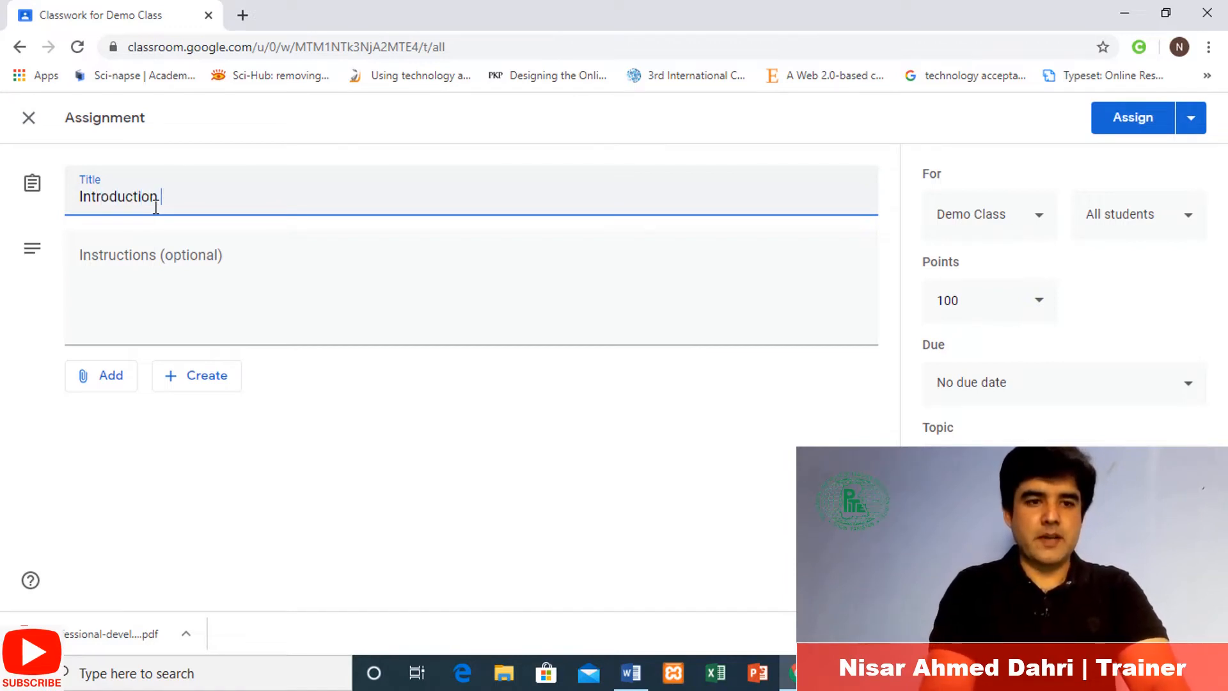
Enter the assignment instructions "Write down the importance of Science in real life?".
click(148, 256)
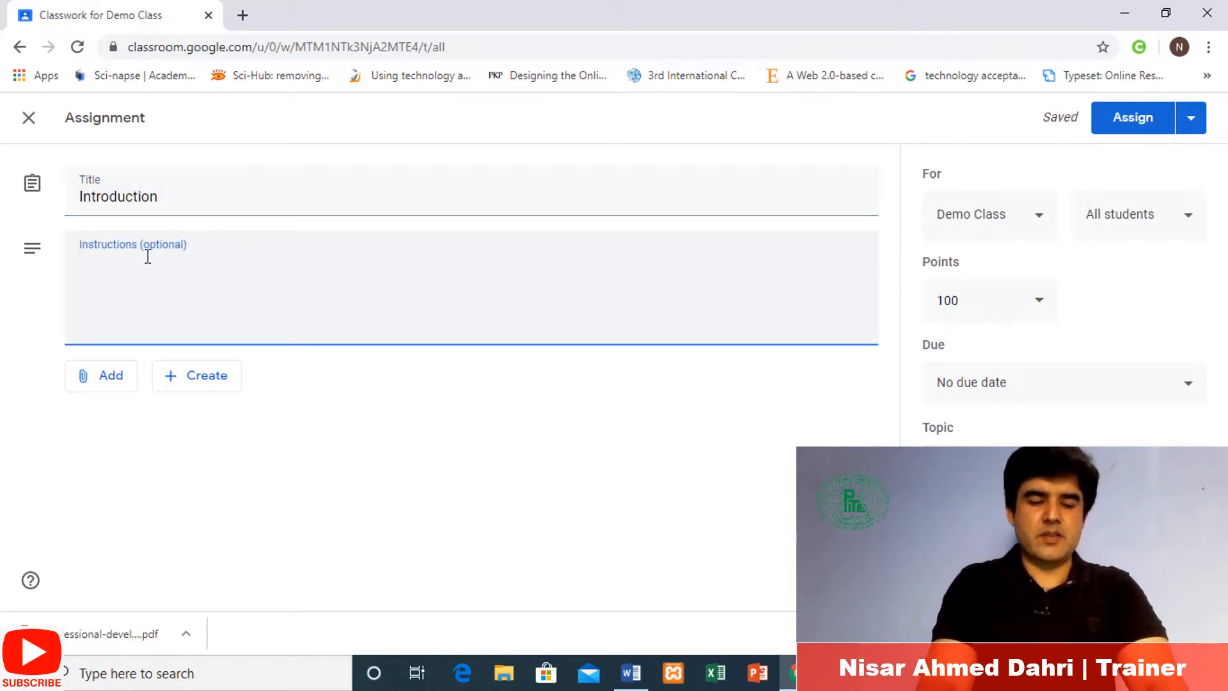
text(Write)
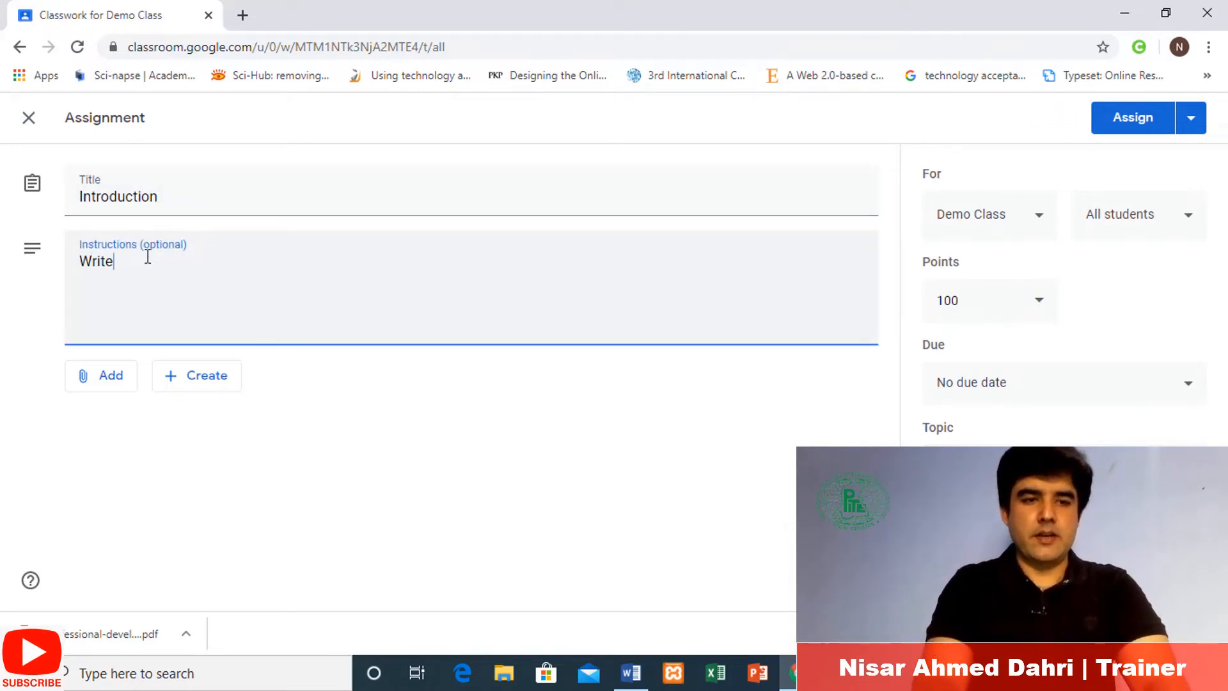
text( down )
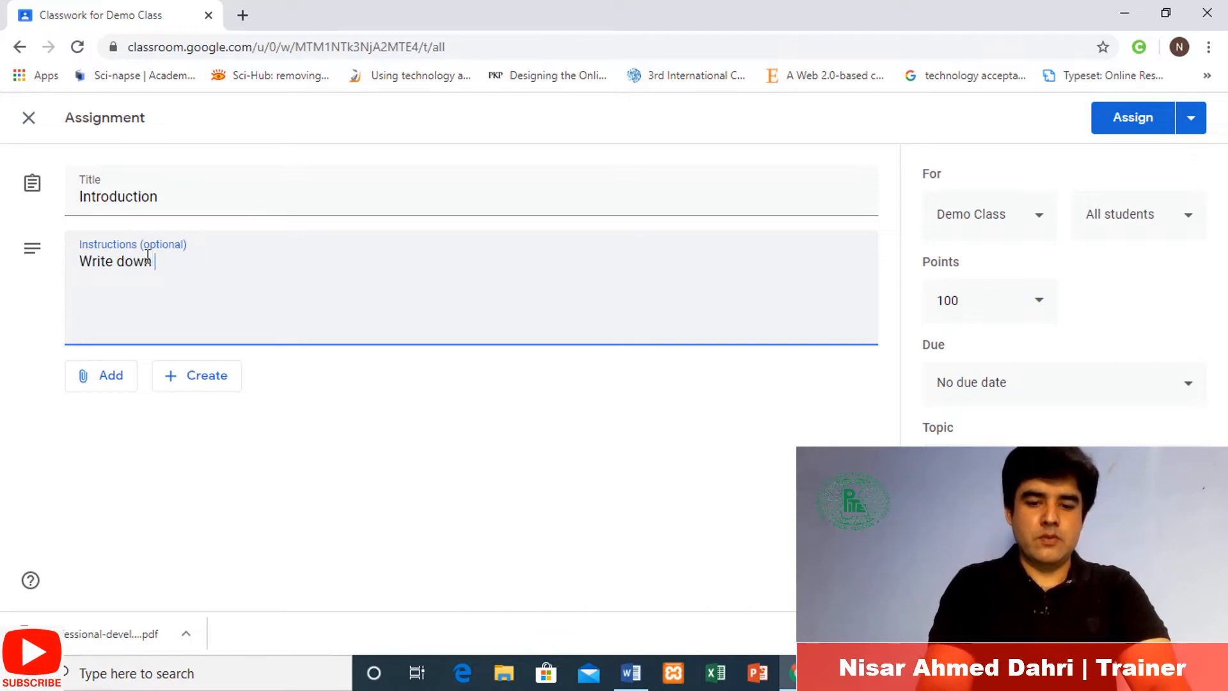
text(the impo)
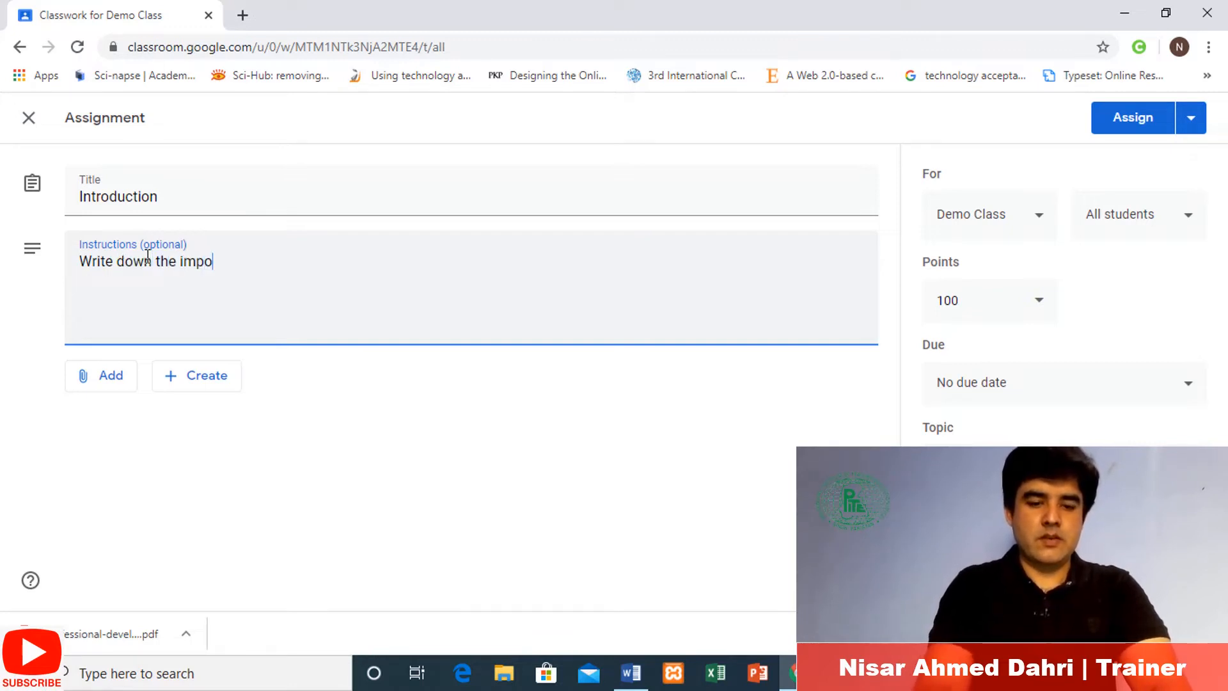
text(rtance of )
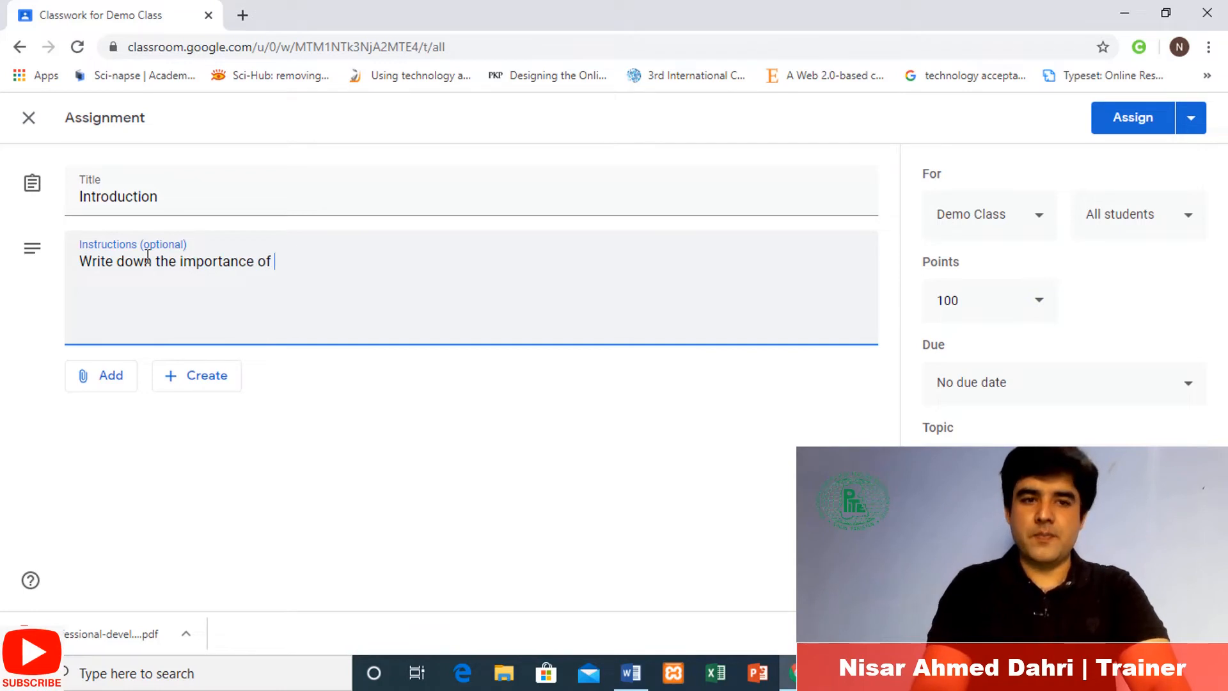
text(Sciecne)
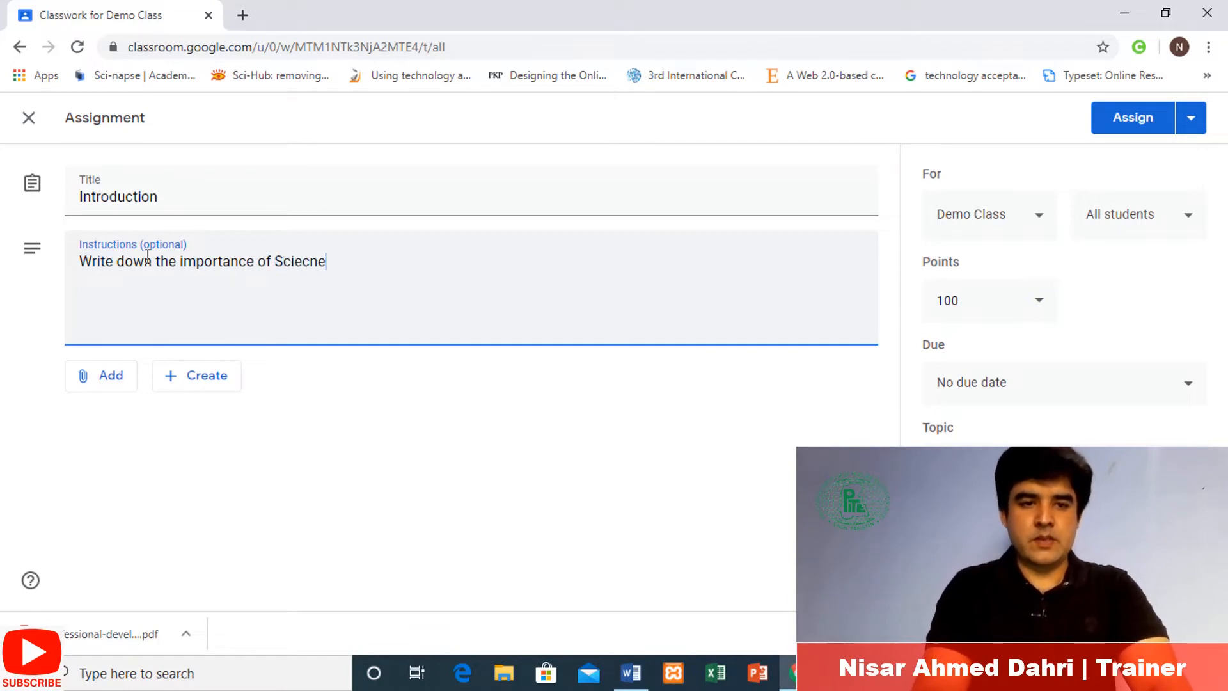
key(BackSpace)
key(BackSpace)
key(BackSpace)
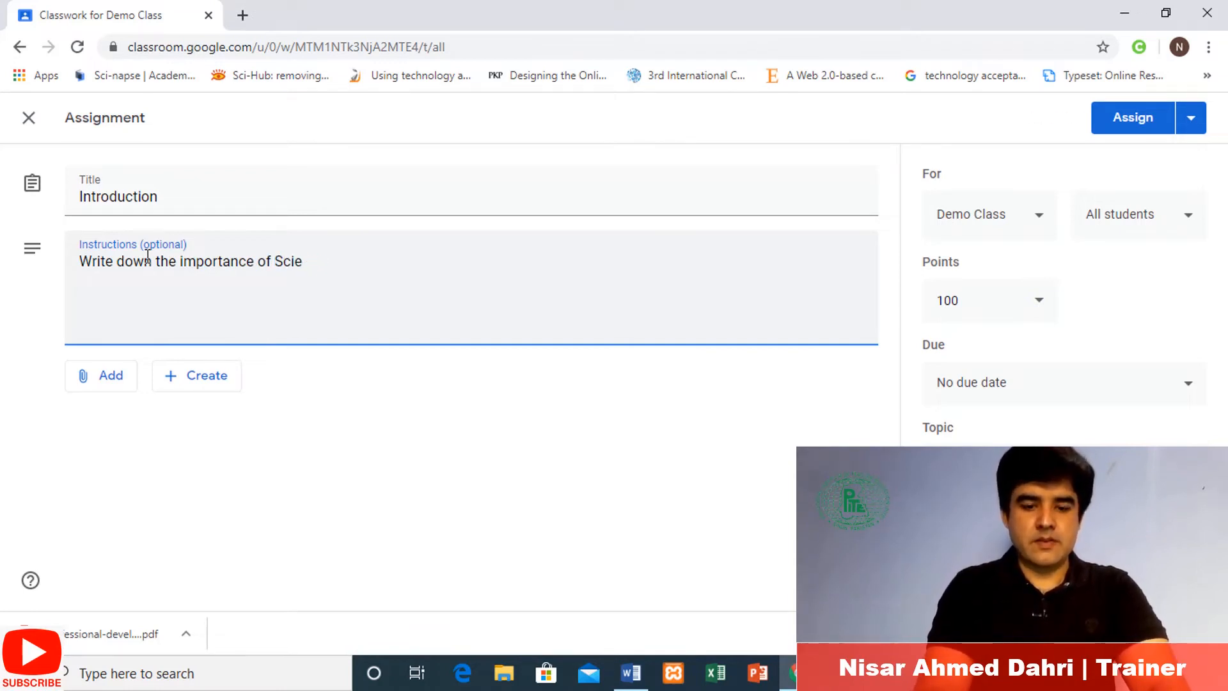
text(nce)
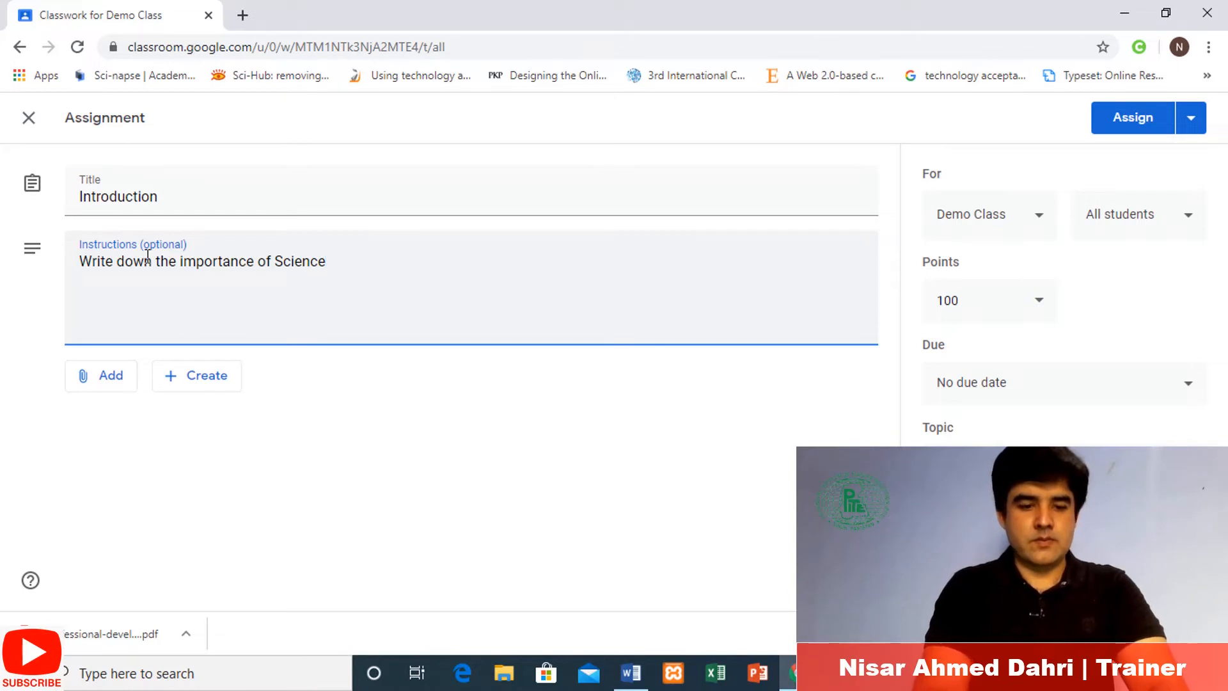
text( in real lif)
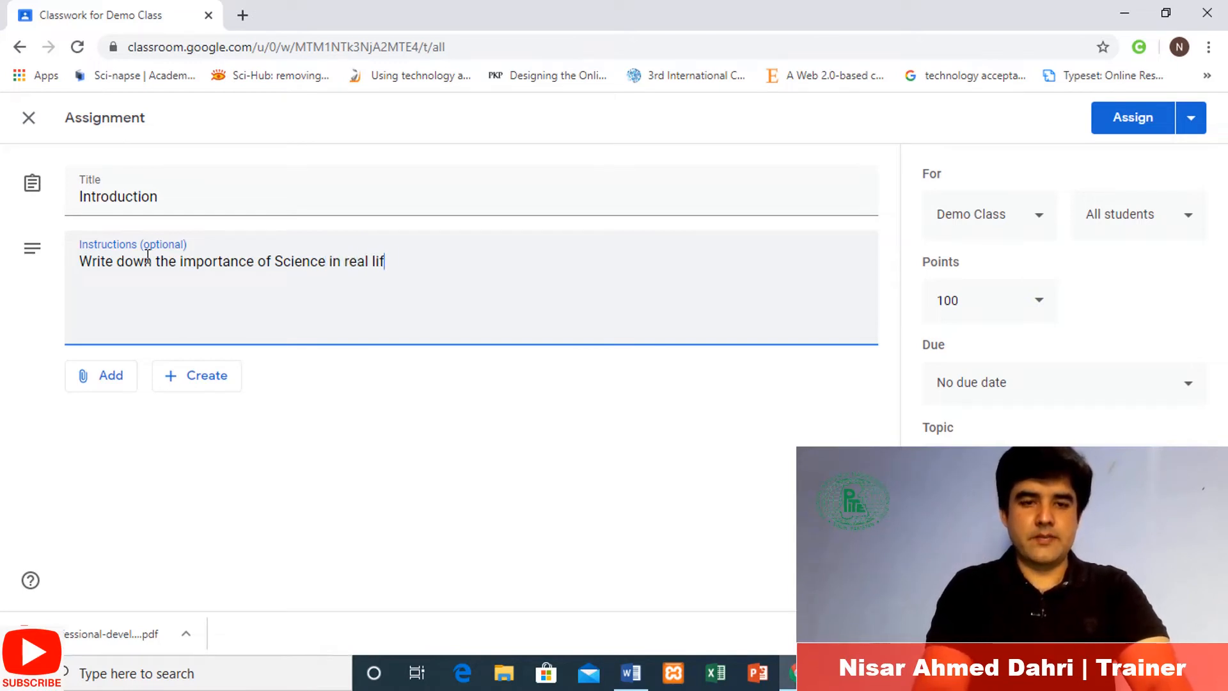
text(e?)
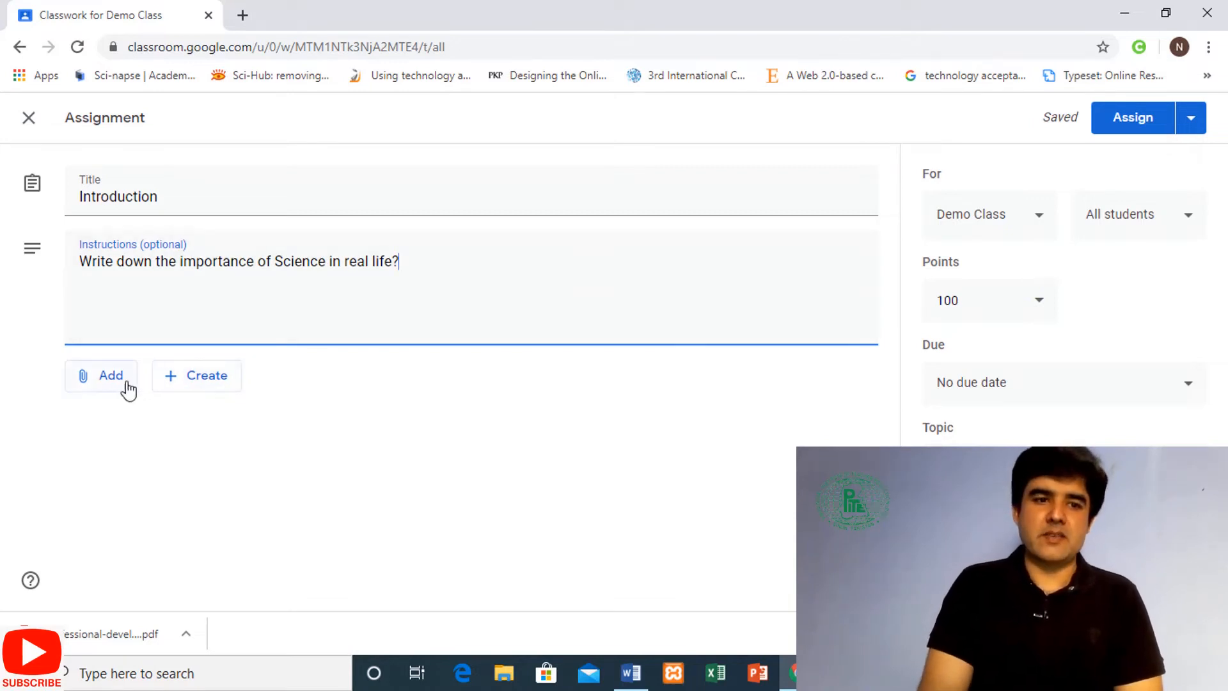
Attach the recent Google Drive presentation "Empower your Math Class with GSuite for Education" to the assignment, keeping student access at view only.
click(99, 382)
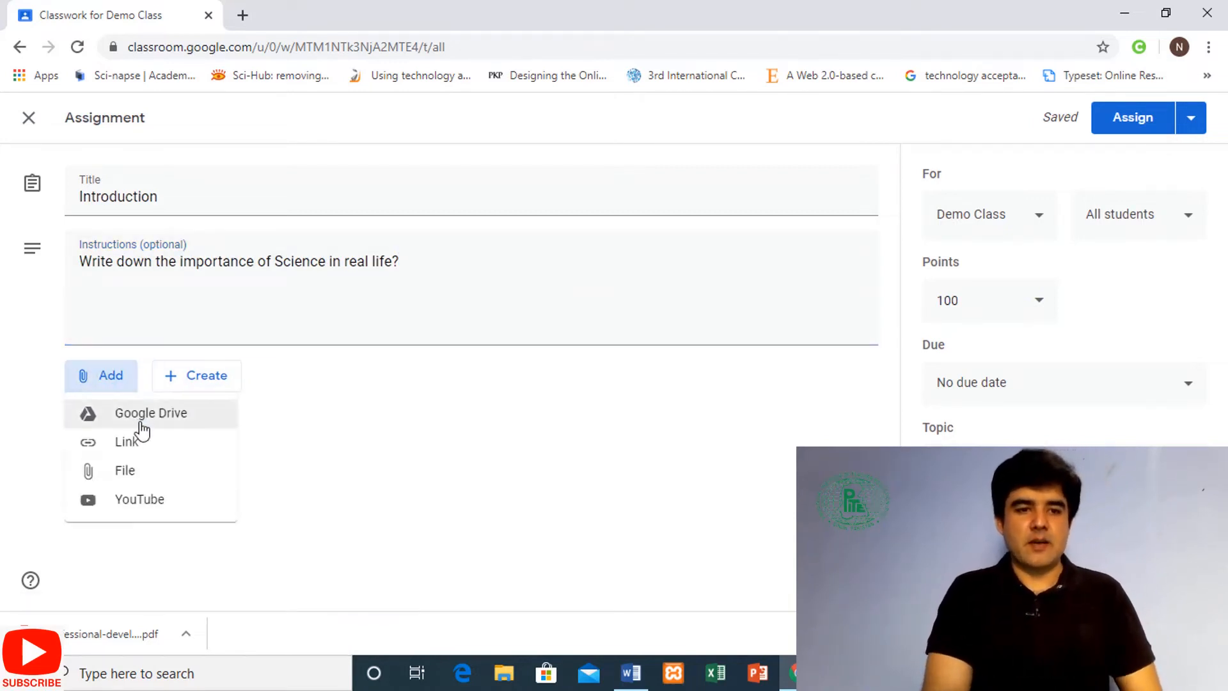
click(144, 428)
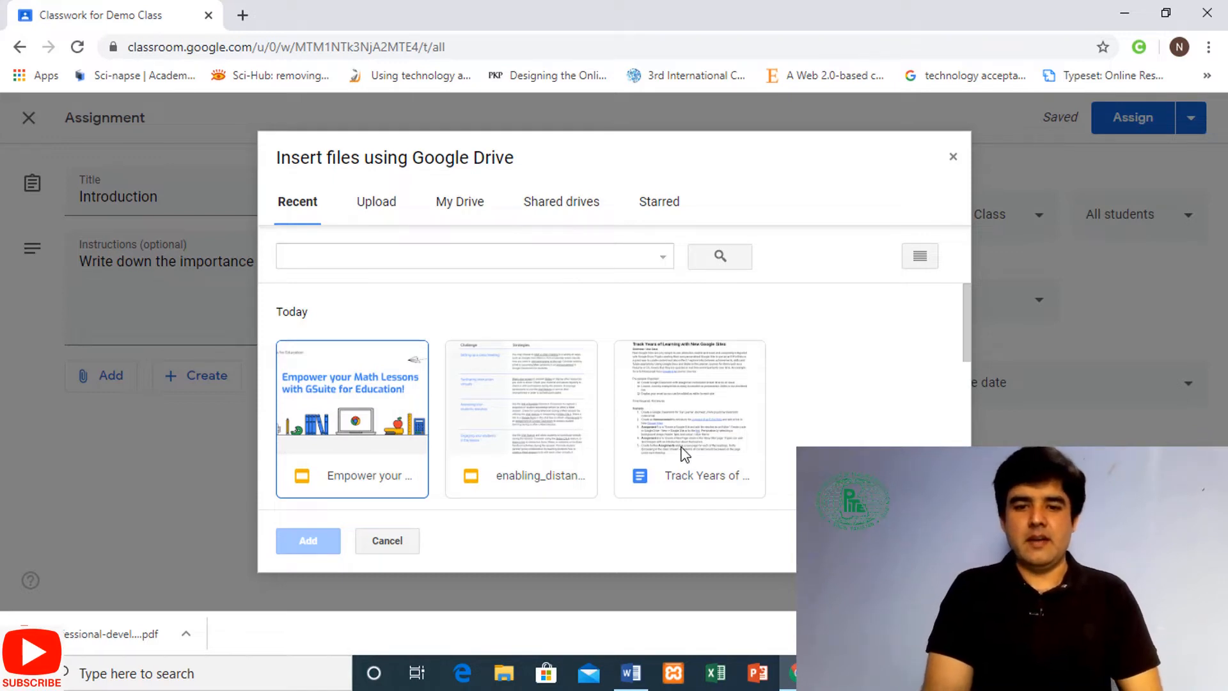
click(393, 471)
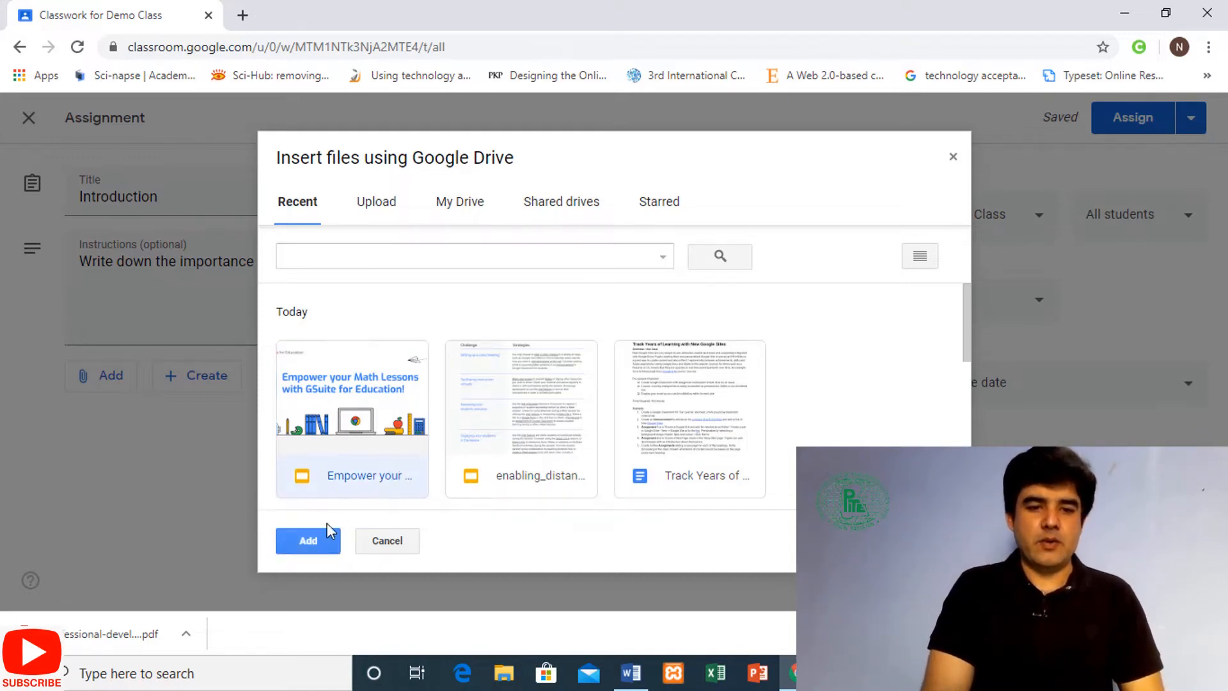
click(319, 539)
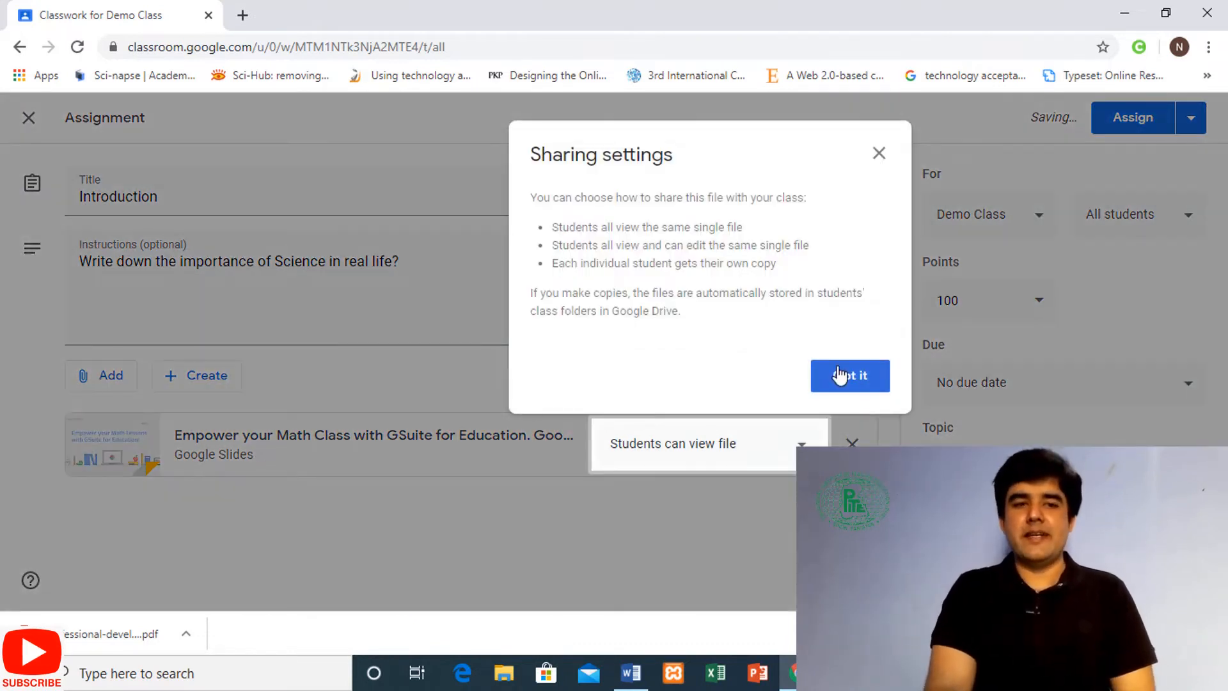
click(840, 375)
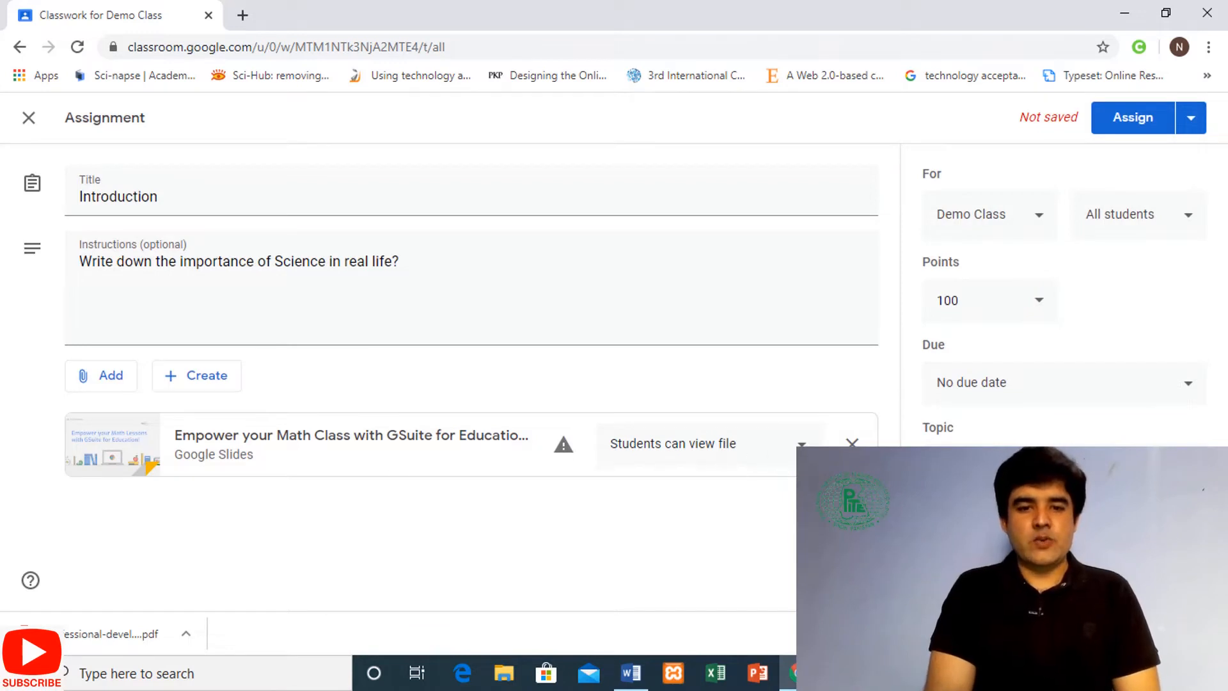
click(768, 444)
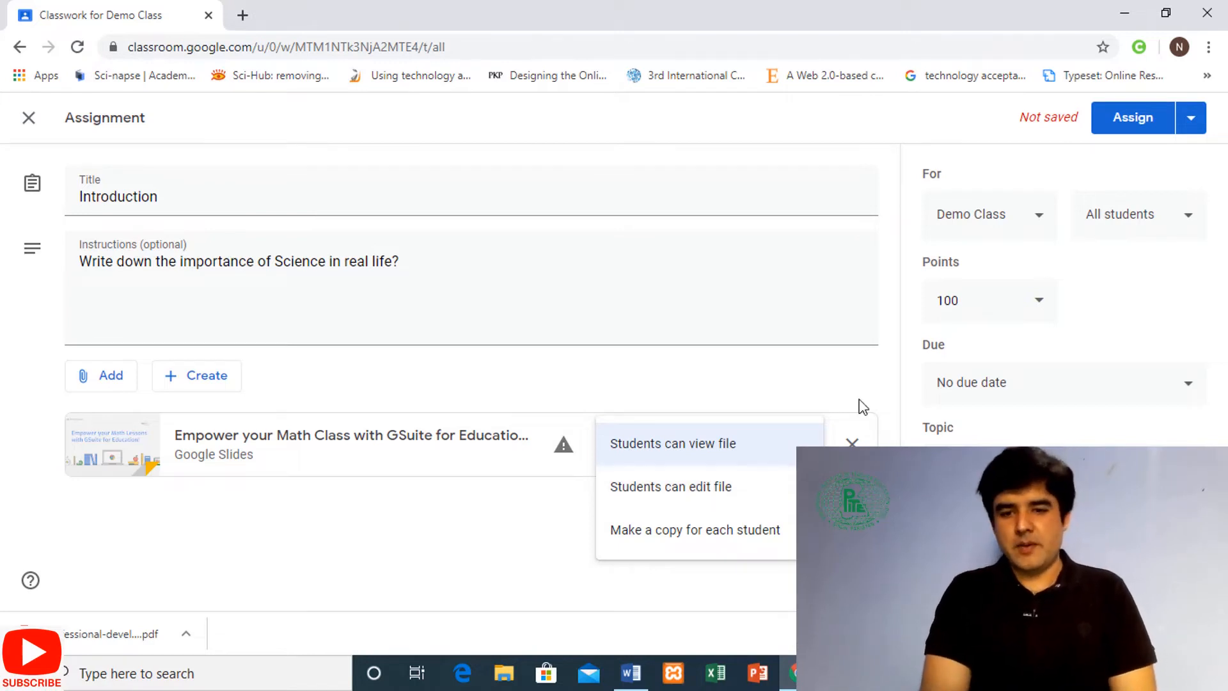
click(763, 386)
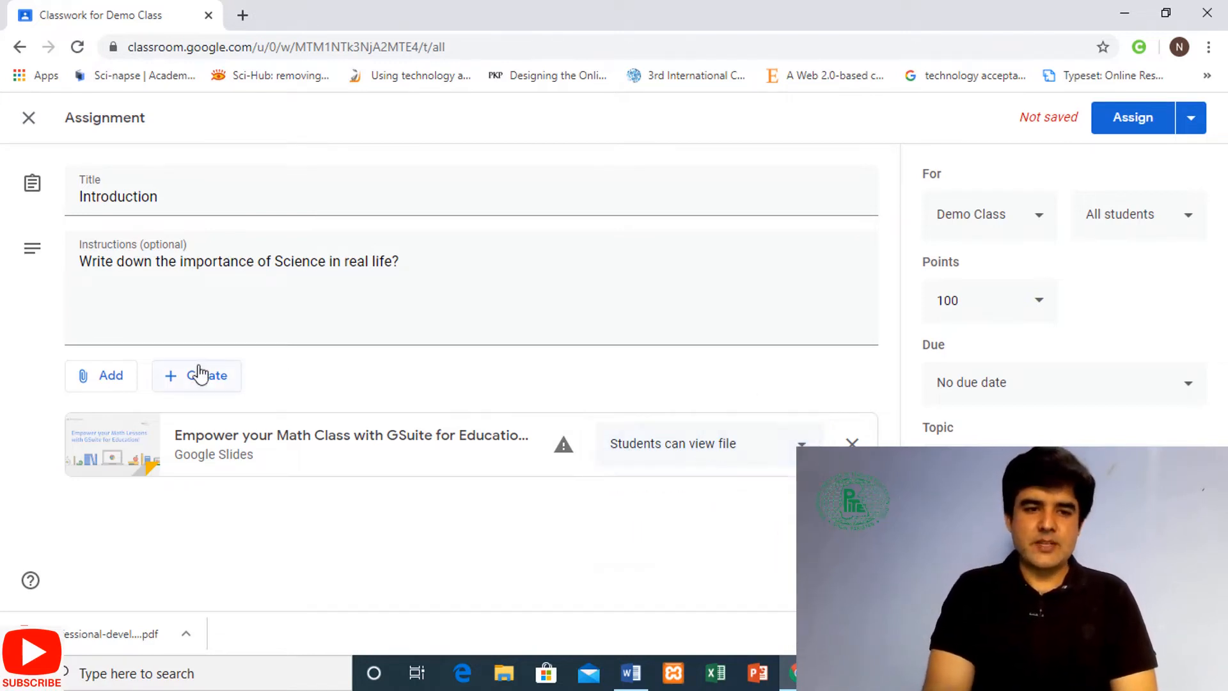
Examine the options for attaching a file from the device or from My Drive, and leave without adding one.
click(105, 383)
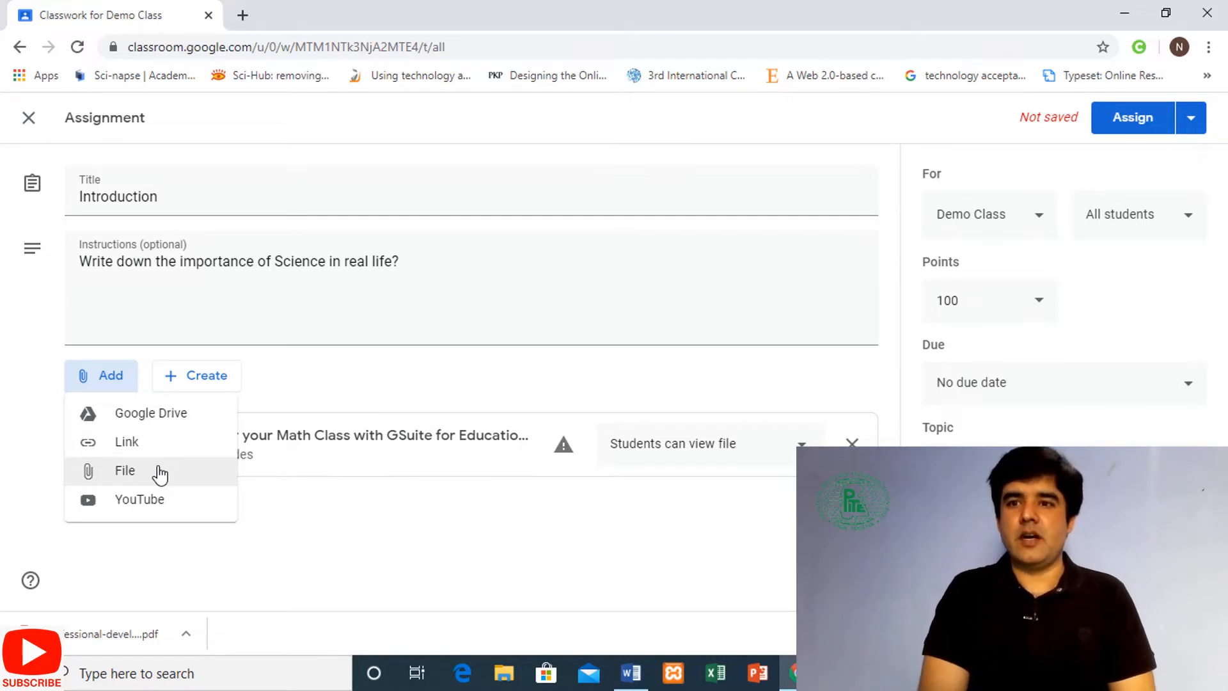
click(160, 473)
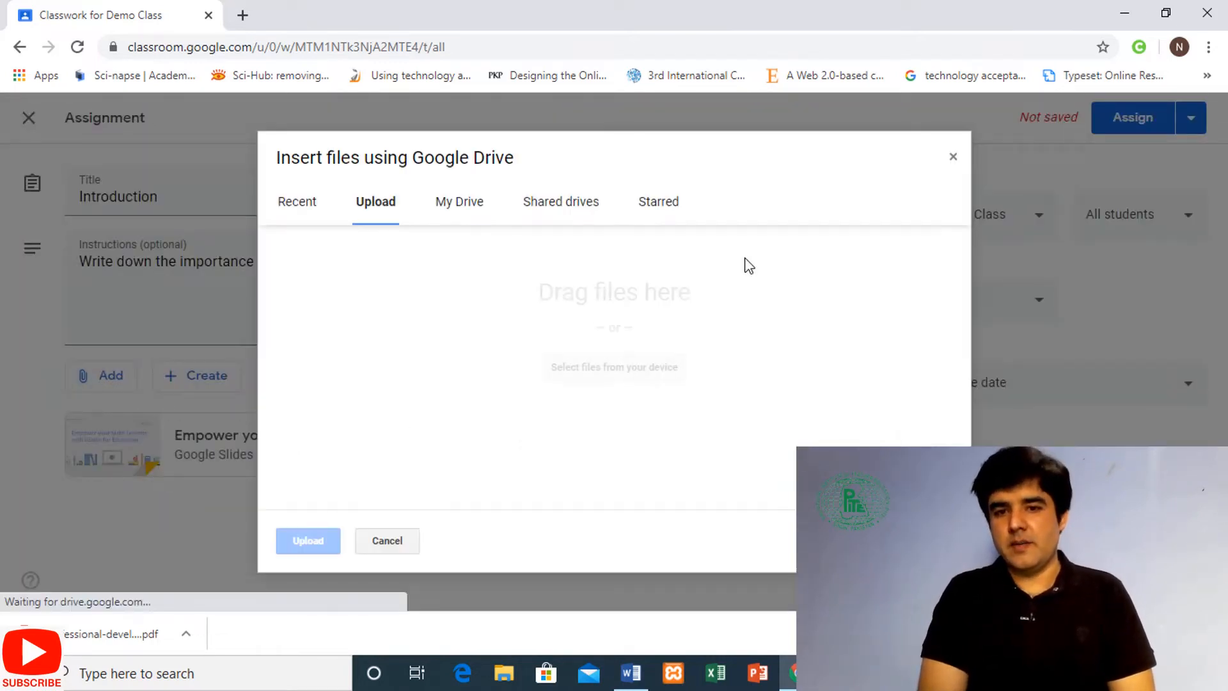
click(559, 376)
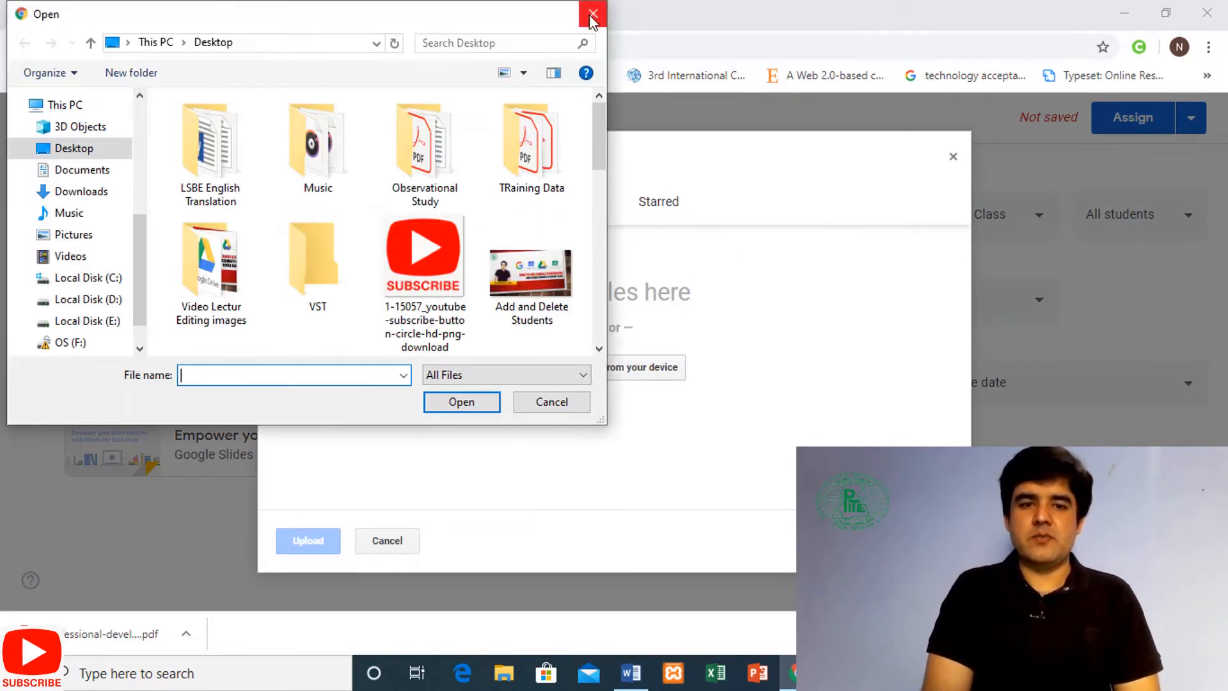
click(593, 13)
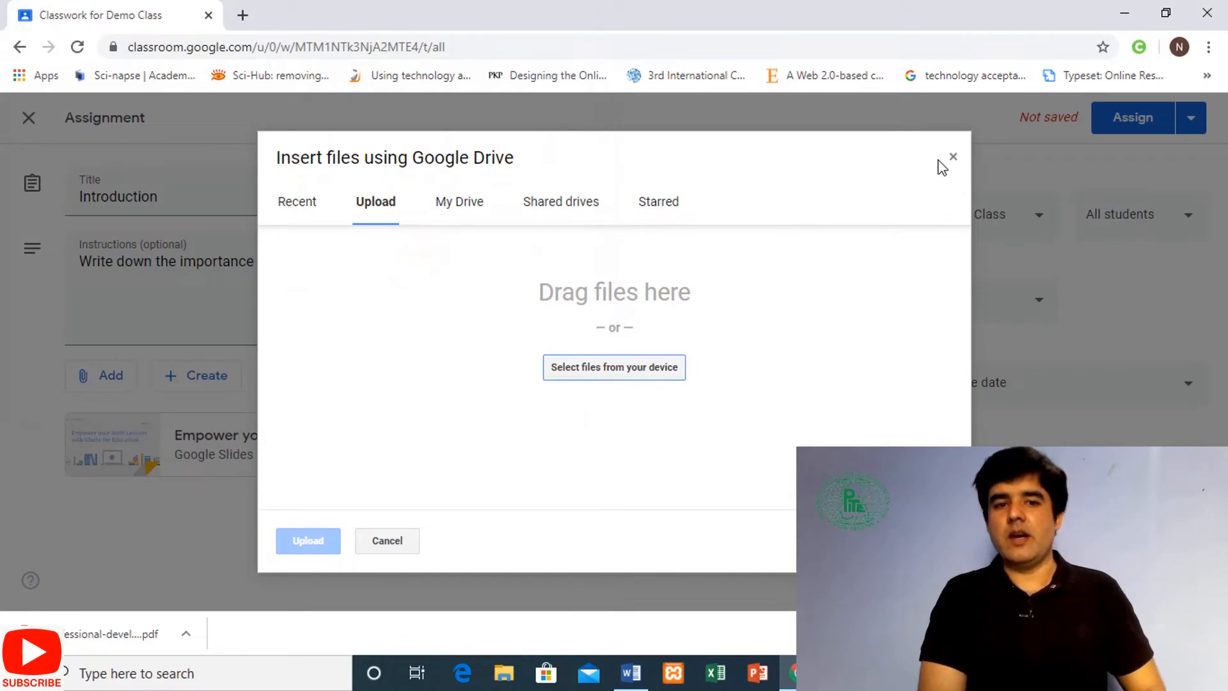
click(475, 202)
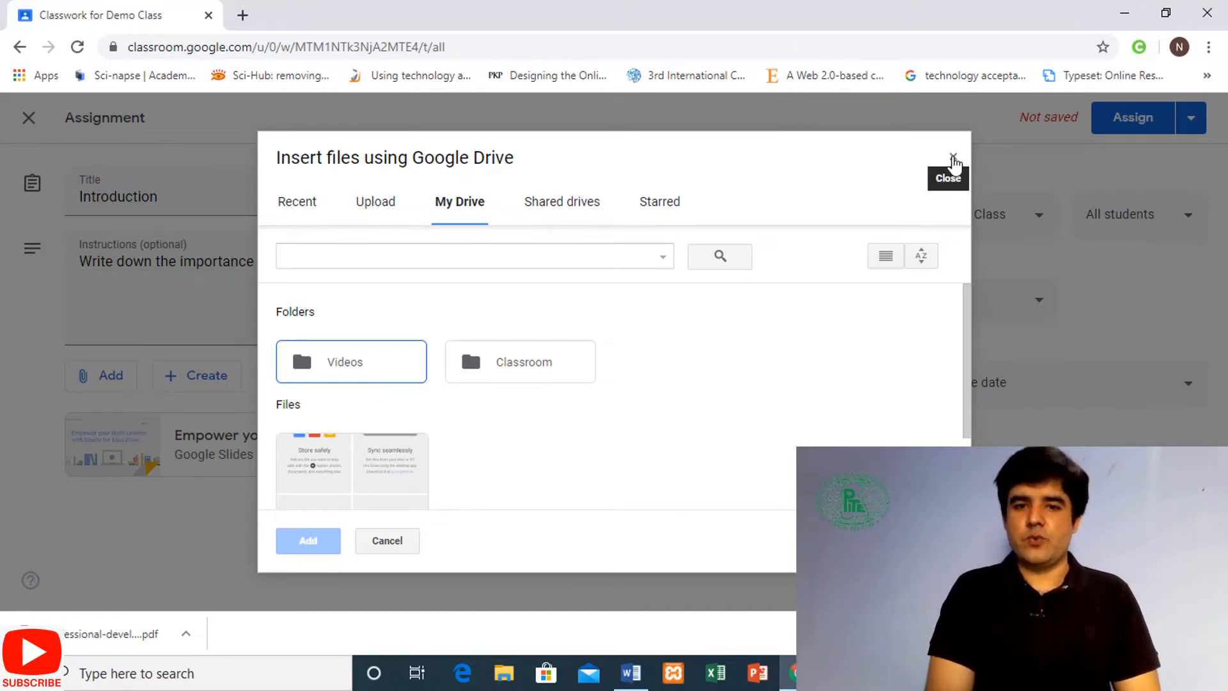
click(953, 158)
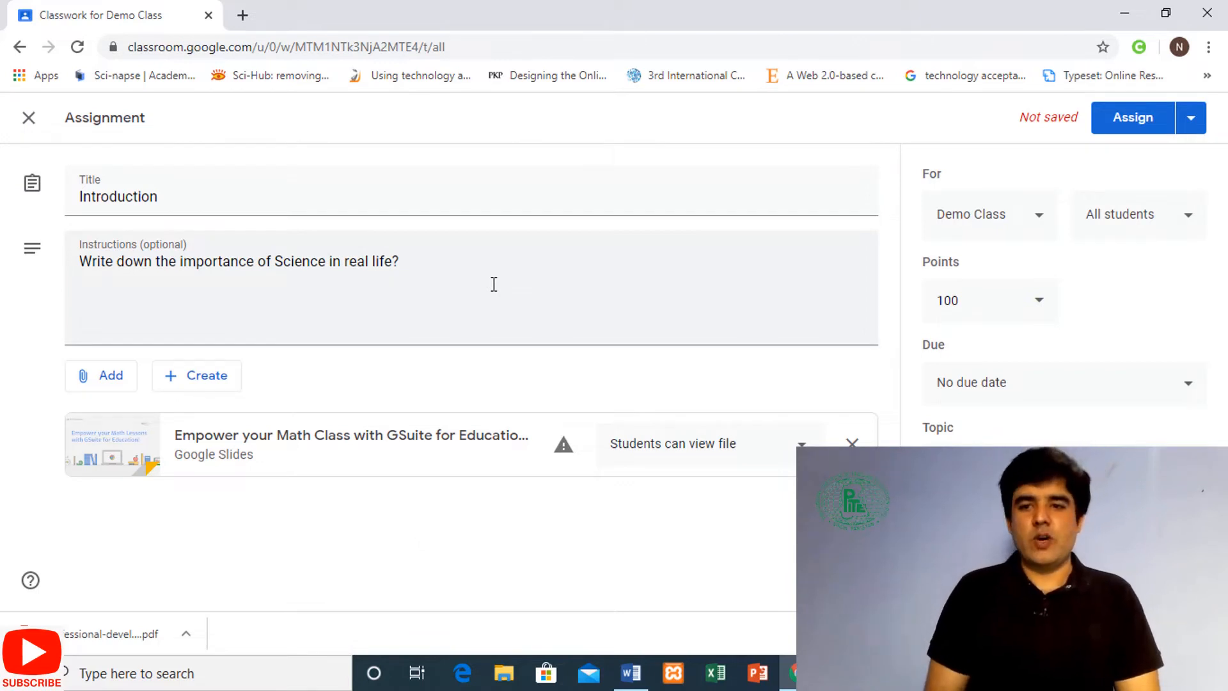
Review the classes and students that the Introduction assignment can be given to.
click(1041, 230)
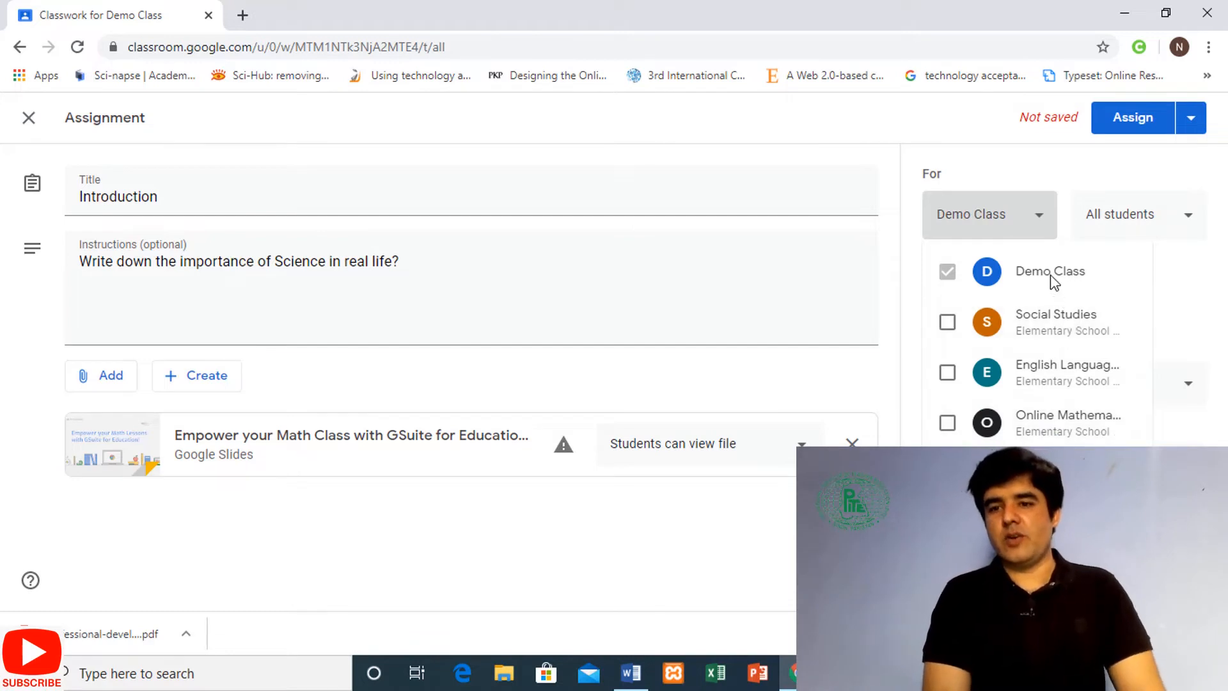
click(1194, 225)
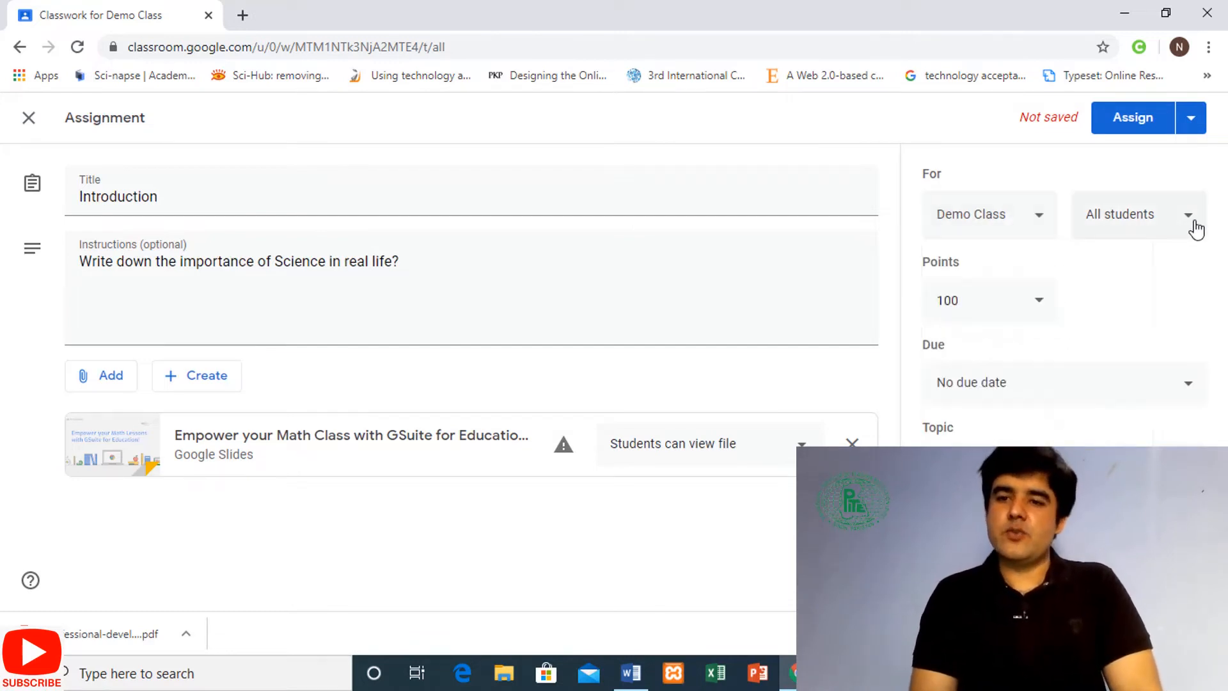
click(1195, 226)
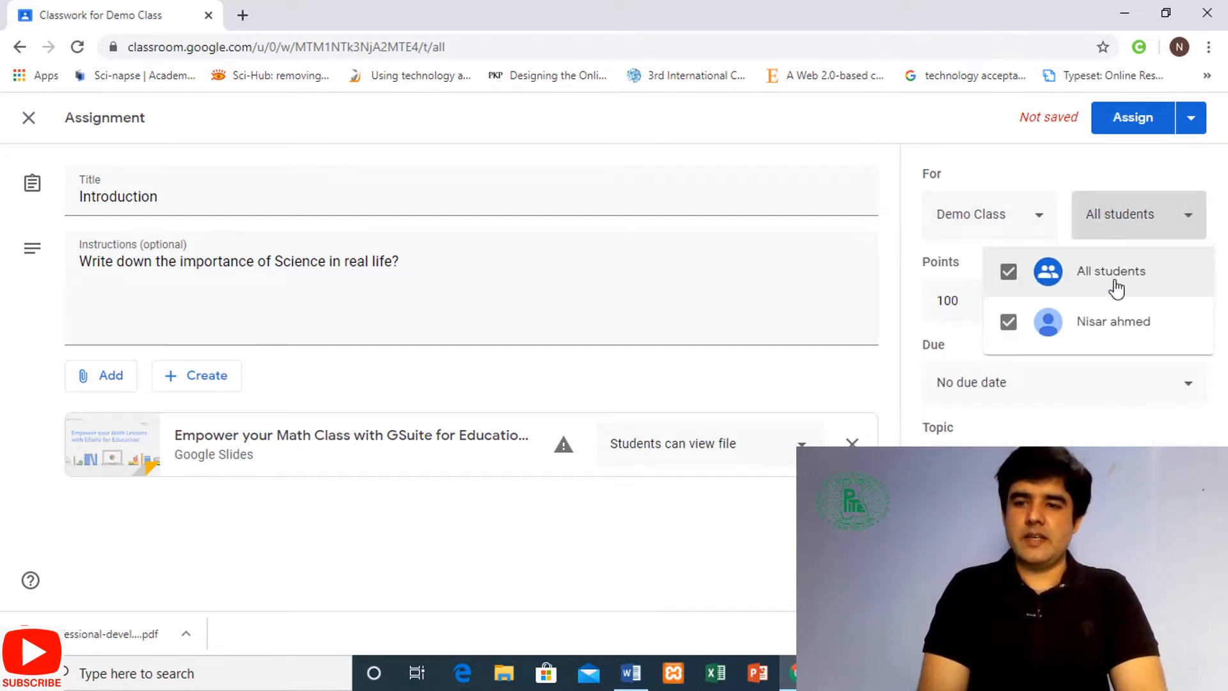
click(904, 275)
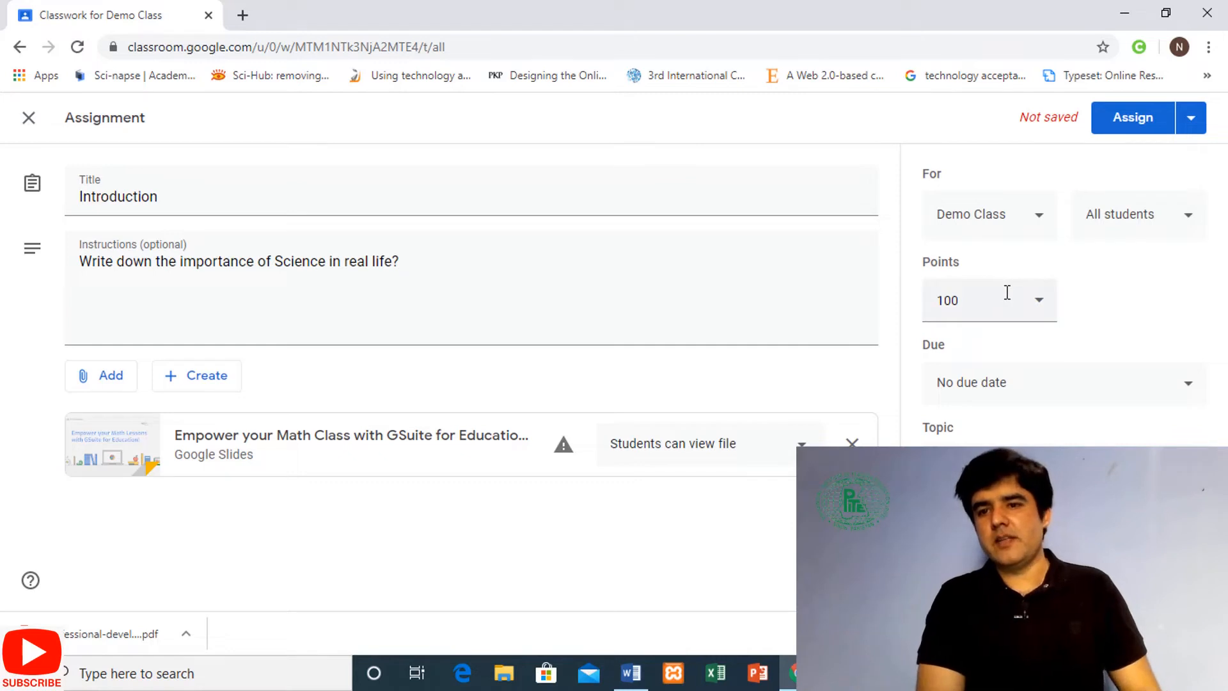
Try making the assignment Ungraded in place of a point value.
click(989, 311)
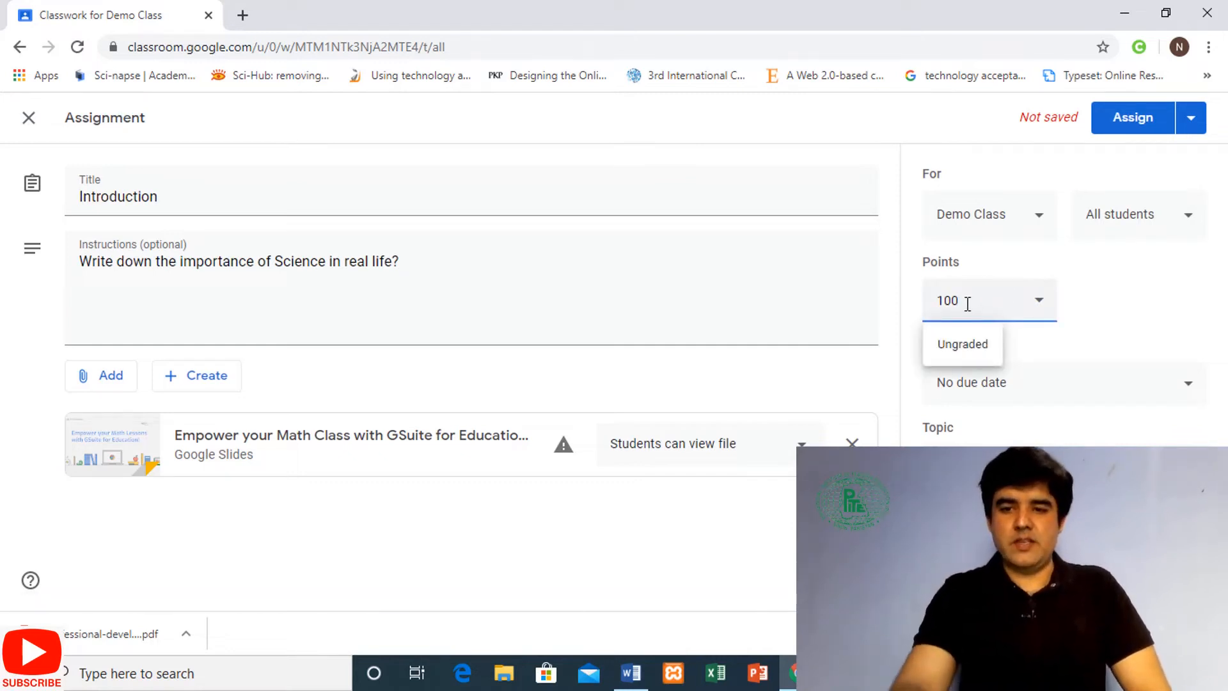
key(BackSpace)
key(BackSpace)
key(BackSpace)
key(Down)
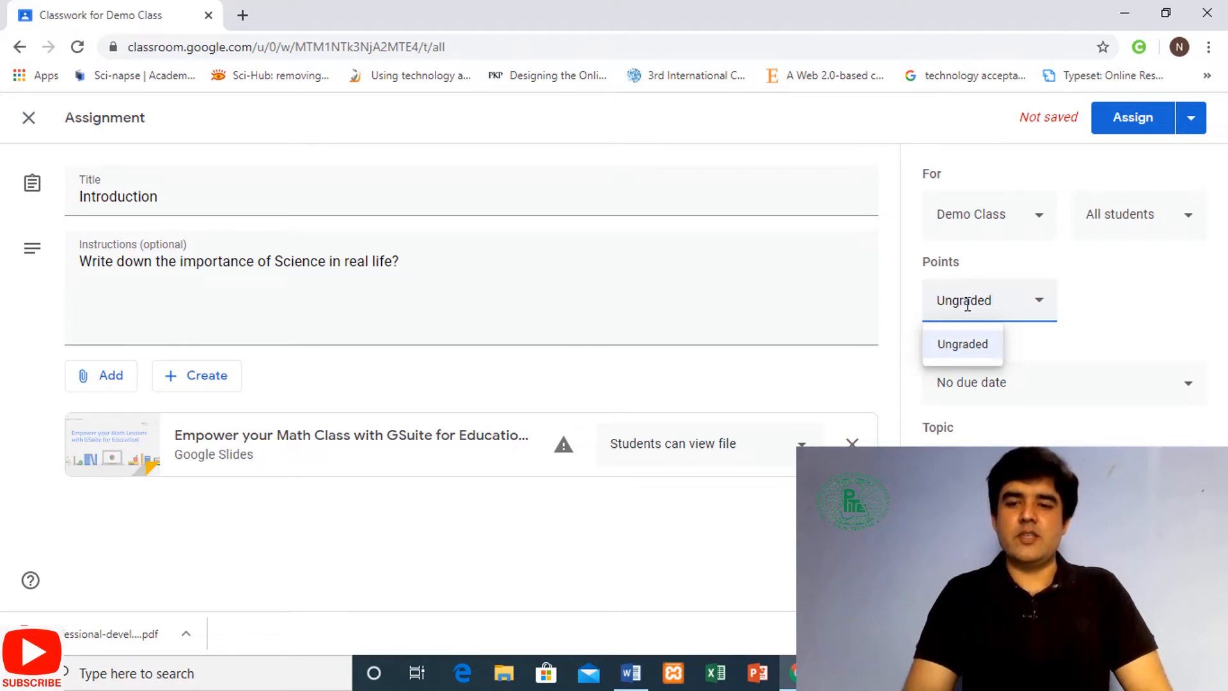
text(100)
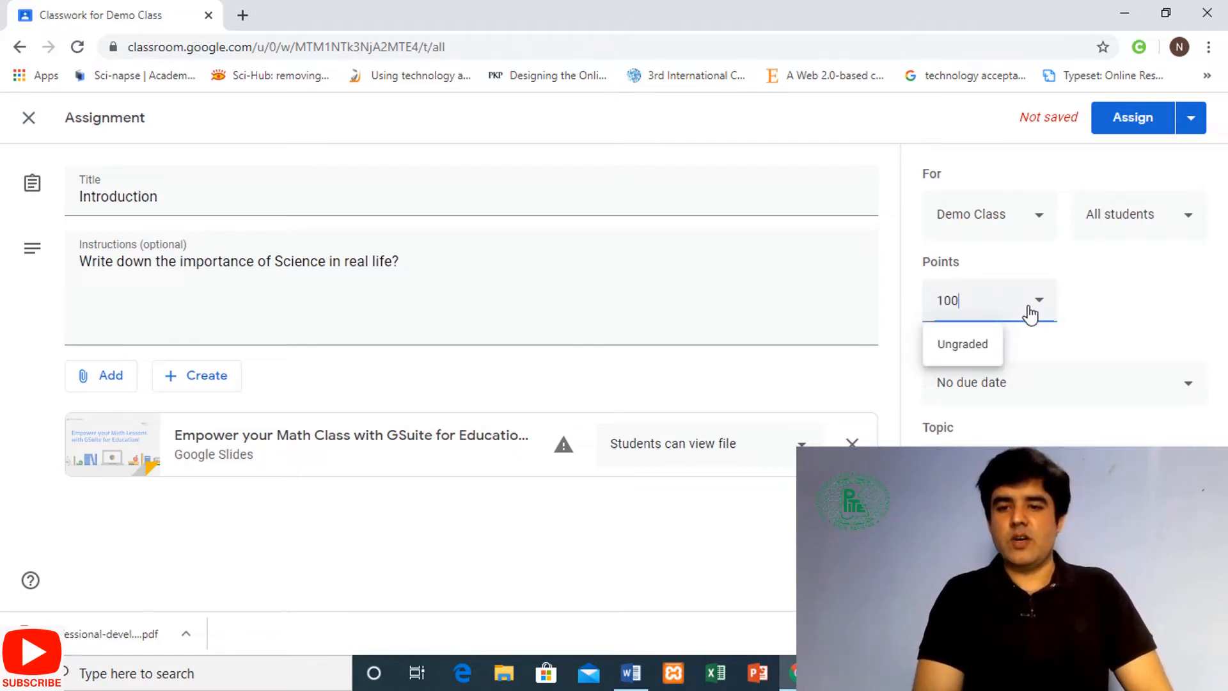
key(BackSpace)
key(BackSpace)
key(BackSpace)
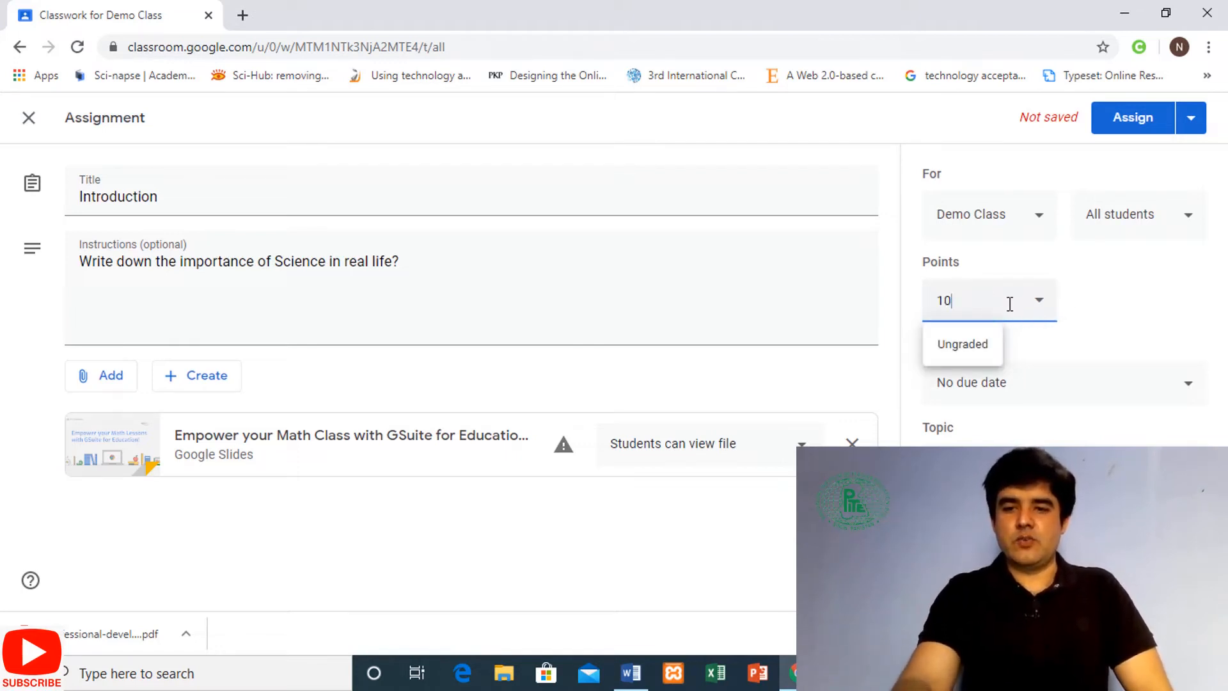
text(Ungrad)
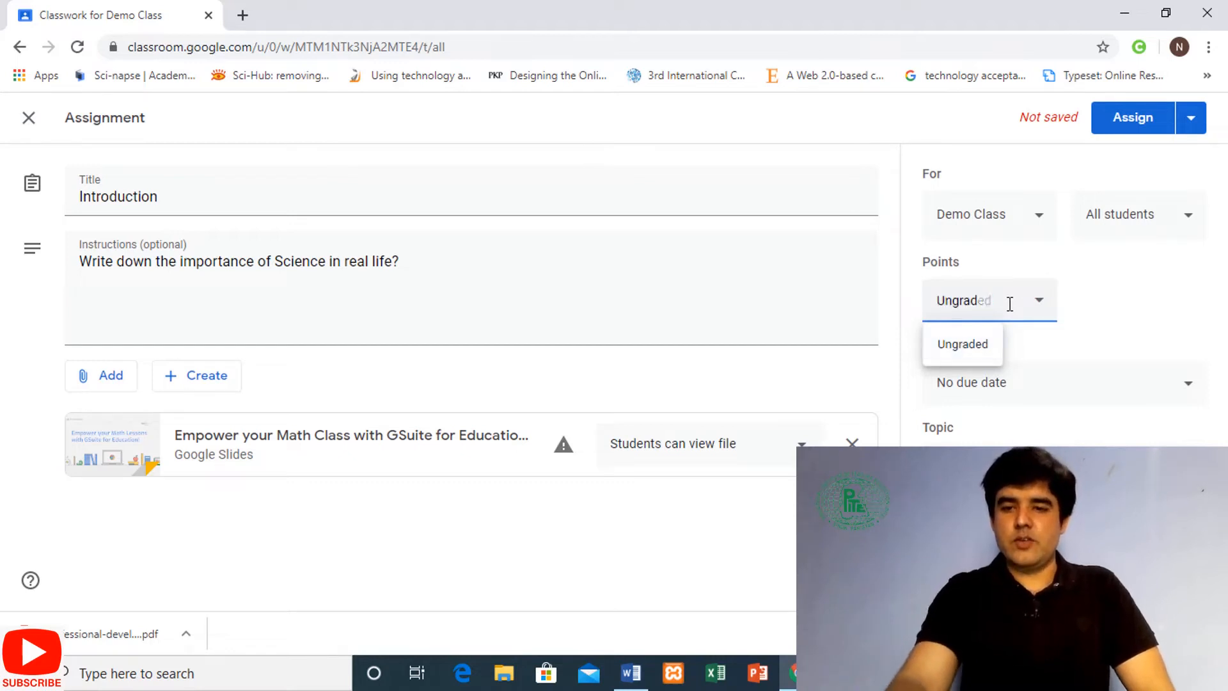
Set the assignment's points to 20.
key(BackSpace)
key(BackSpace)
key(BackSpace)
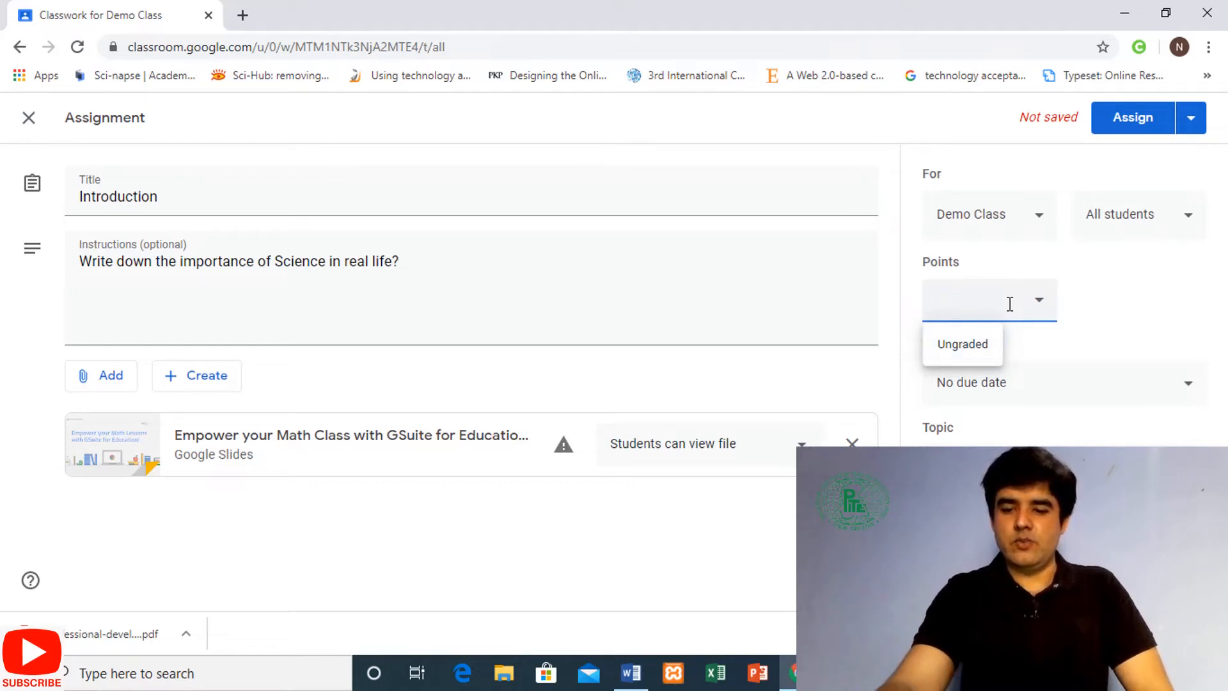
text(20)
click(1034, 333)
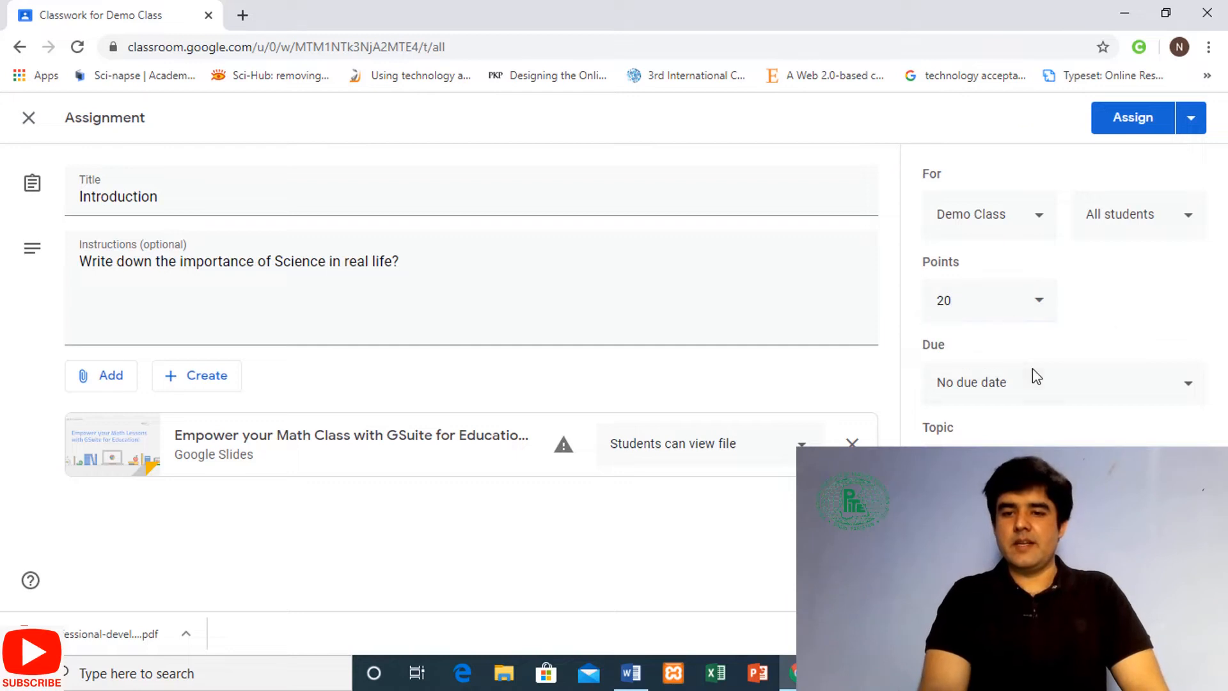
Set the assignment's due date to June 15, 2020.
click(980, 392)
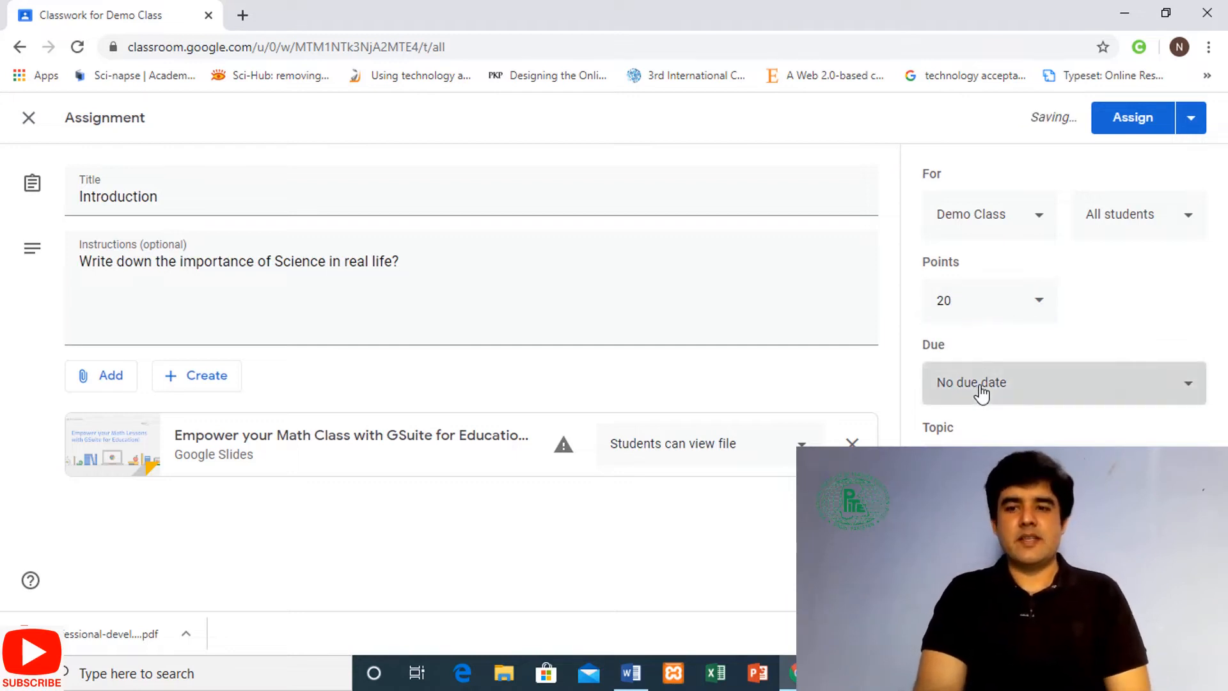
click(990, 432)
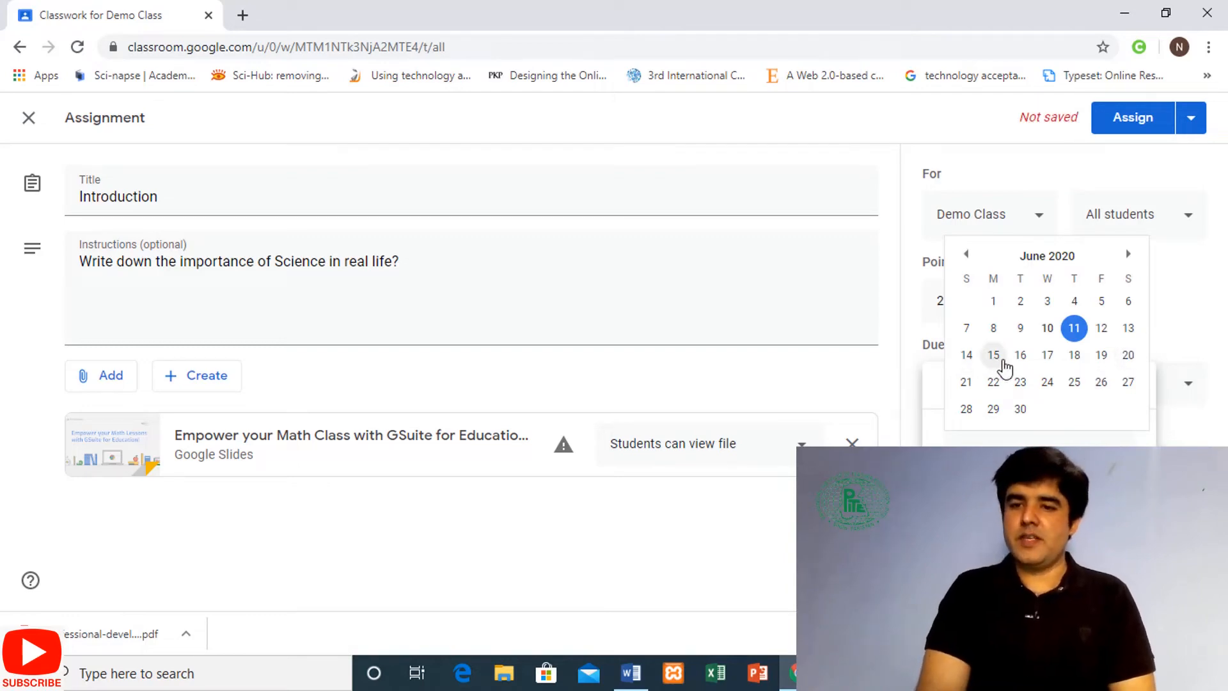
click(1002, 363)
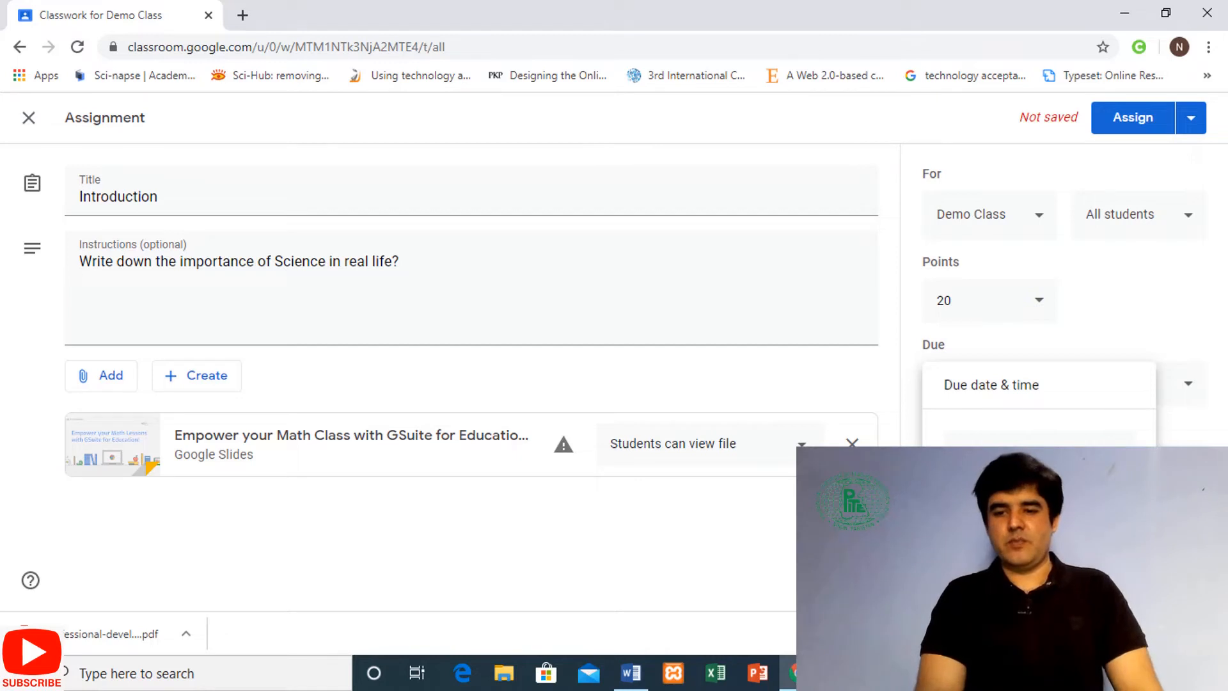
key(Escape)
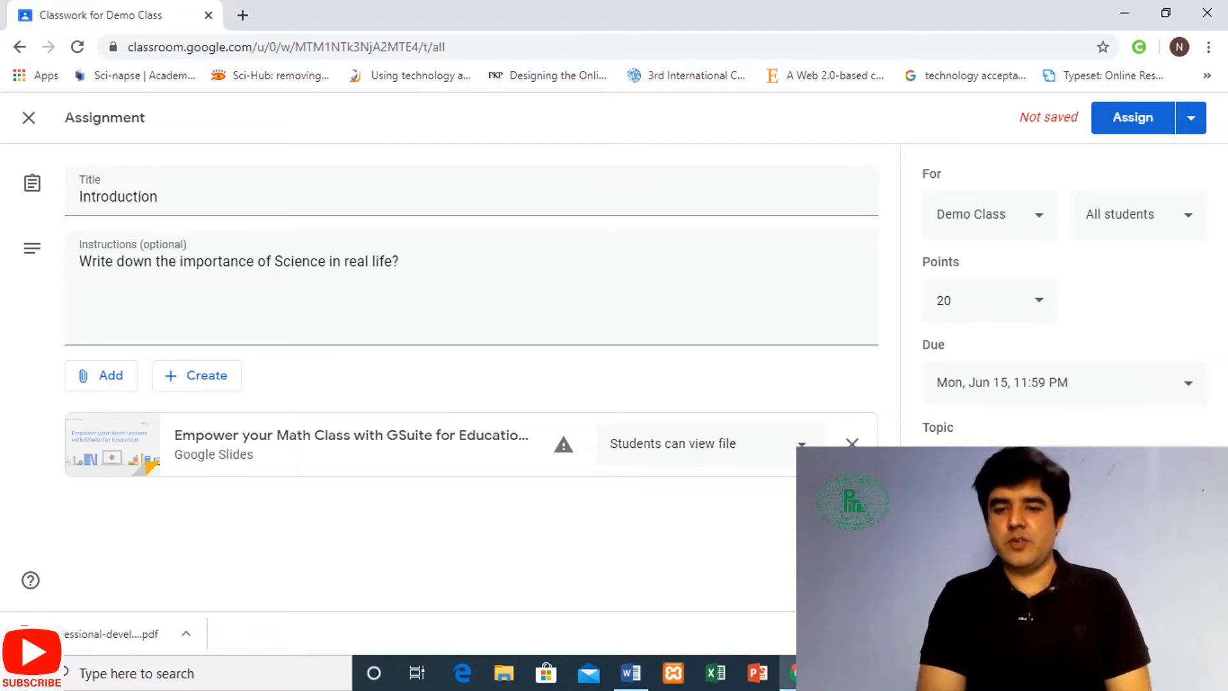
Start a scoring rubric for the assignment, look over its criterion fields and discard it unsaved.
click(979, 505)
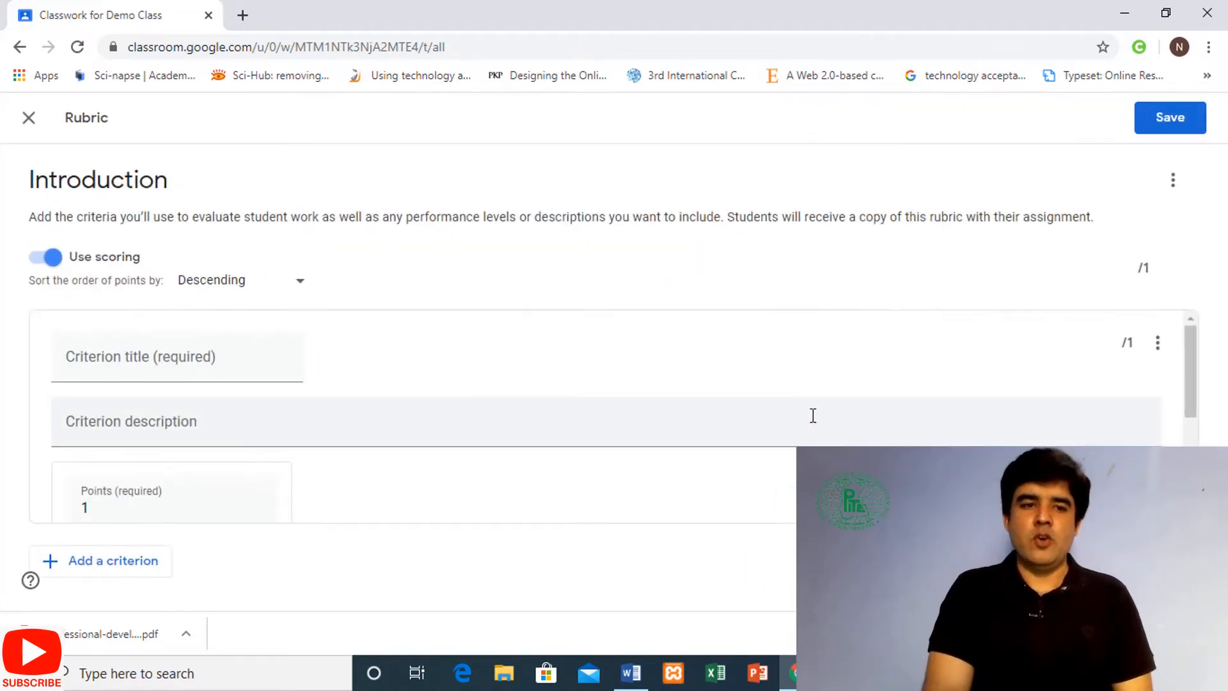
click(151, 353)
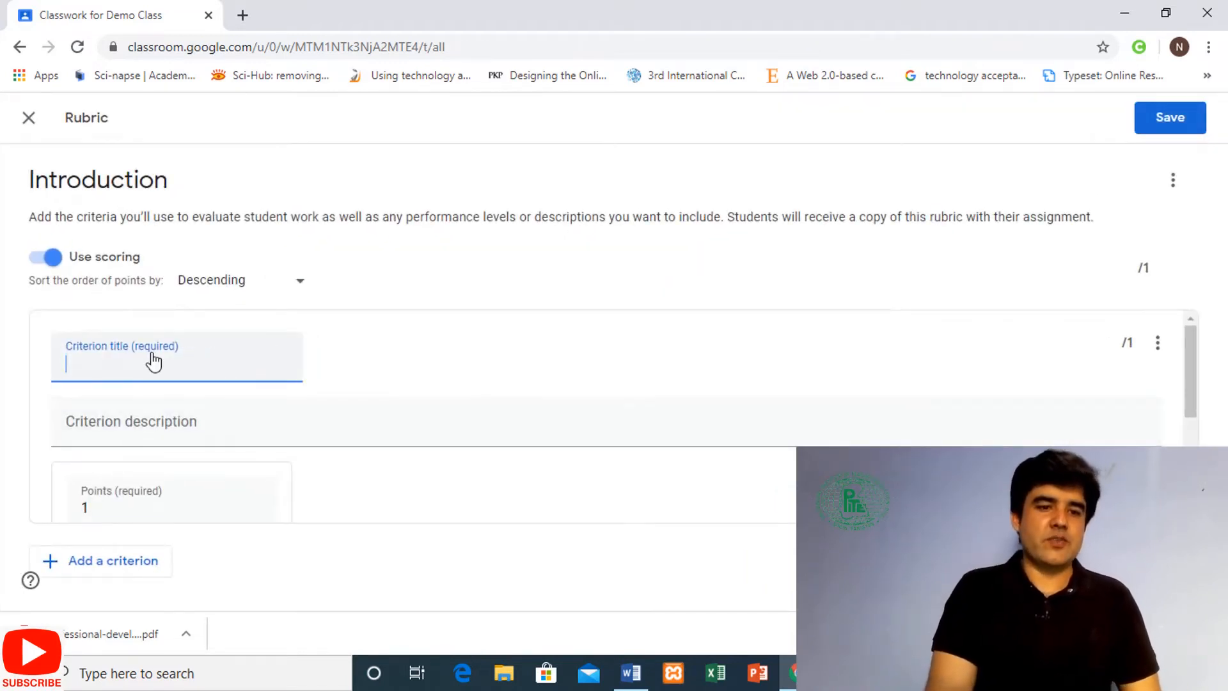
click(156, 438)
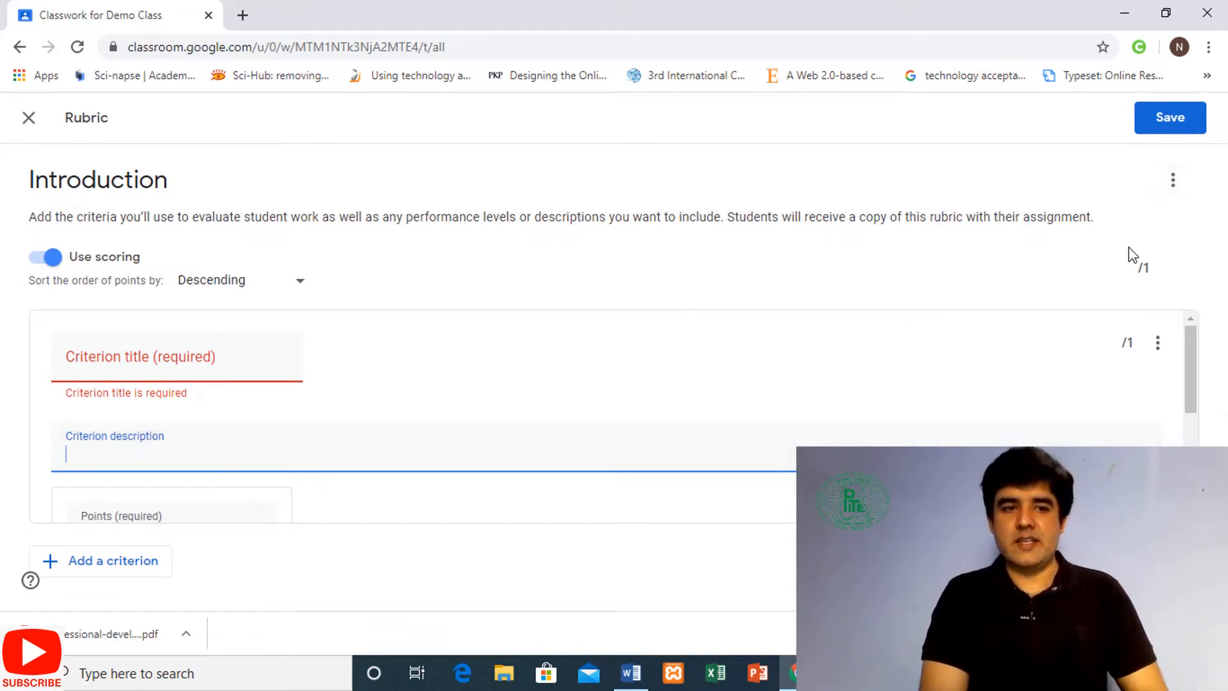
click(28, 118)
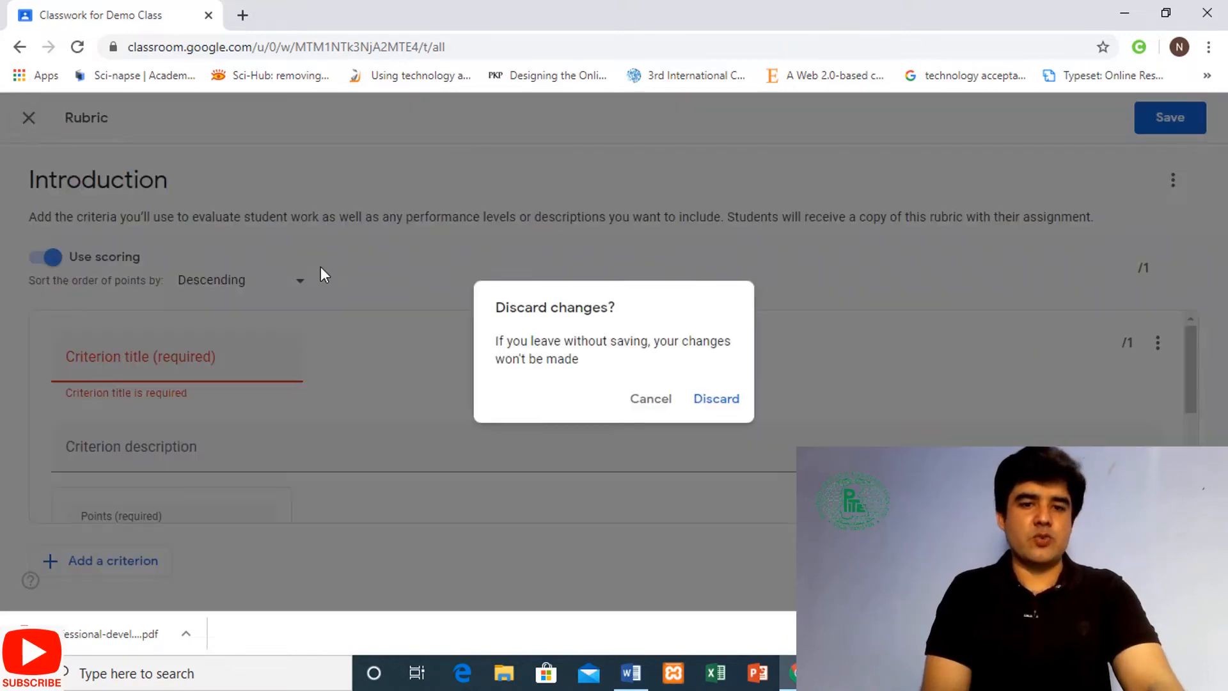
click(704, 403)
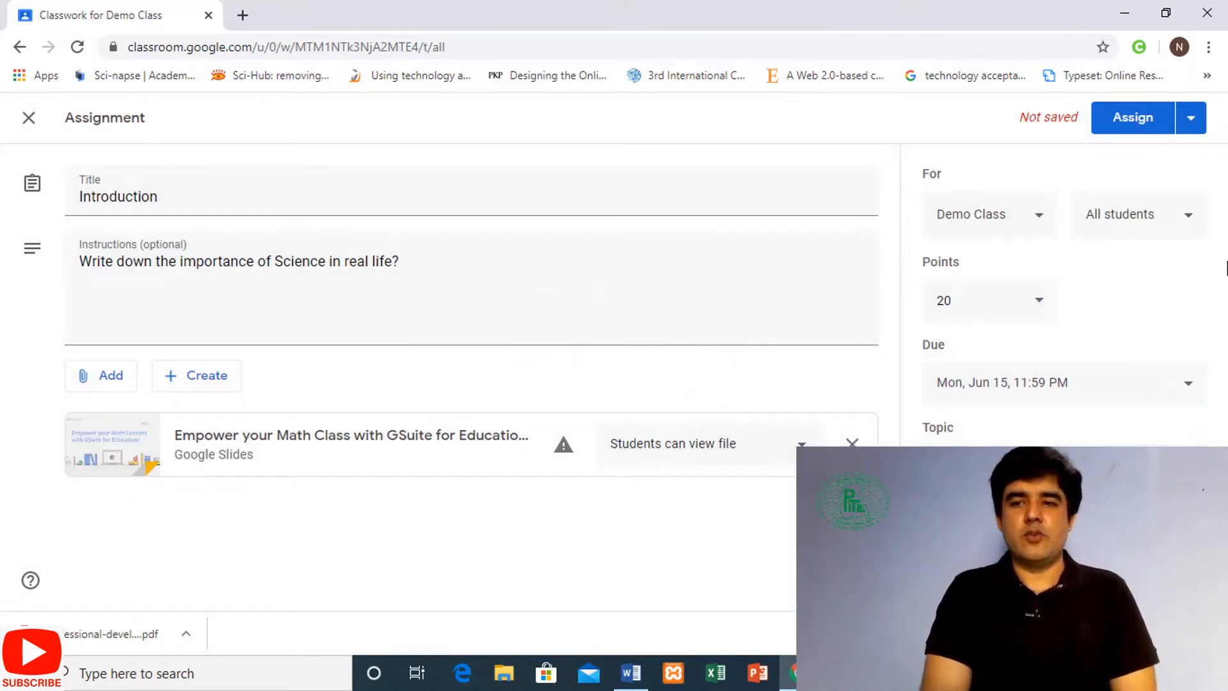
Assign the Introduction assignment to the class, letting Classroom attach a copy of the presentation made in Drive.
click(1193, 126)
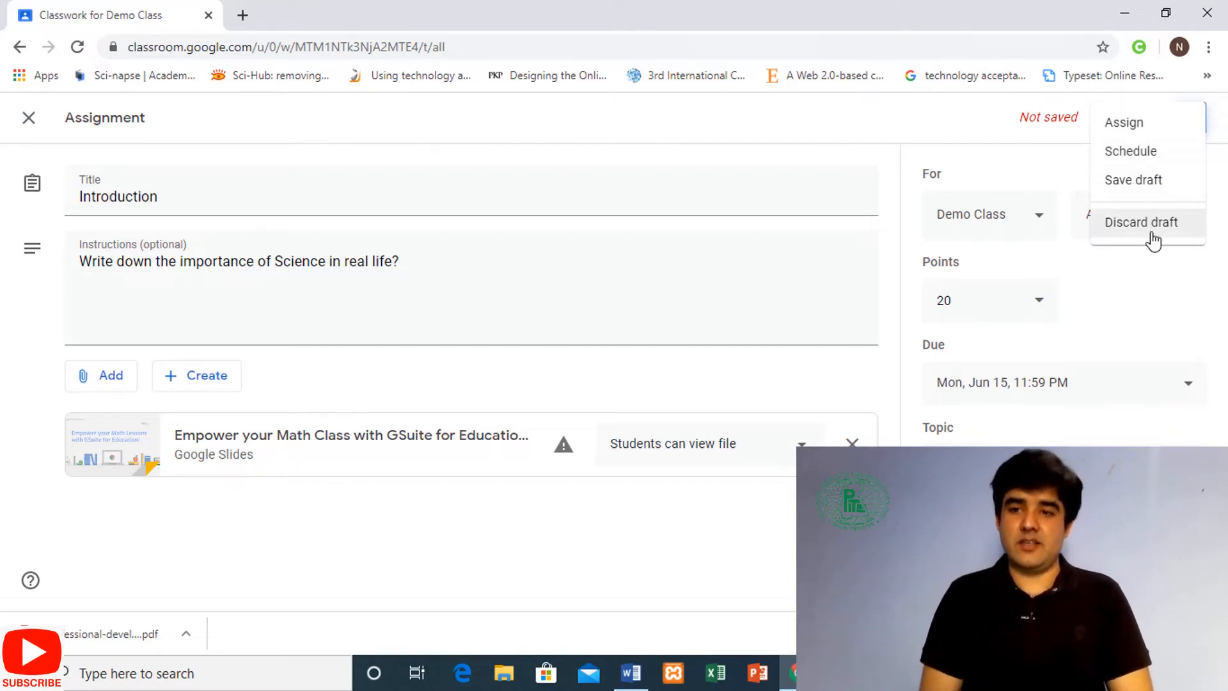
click(1136, 136)
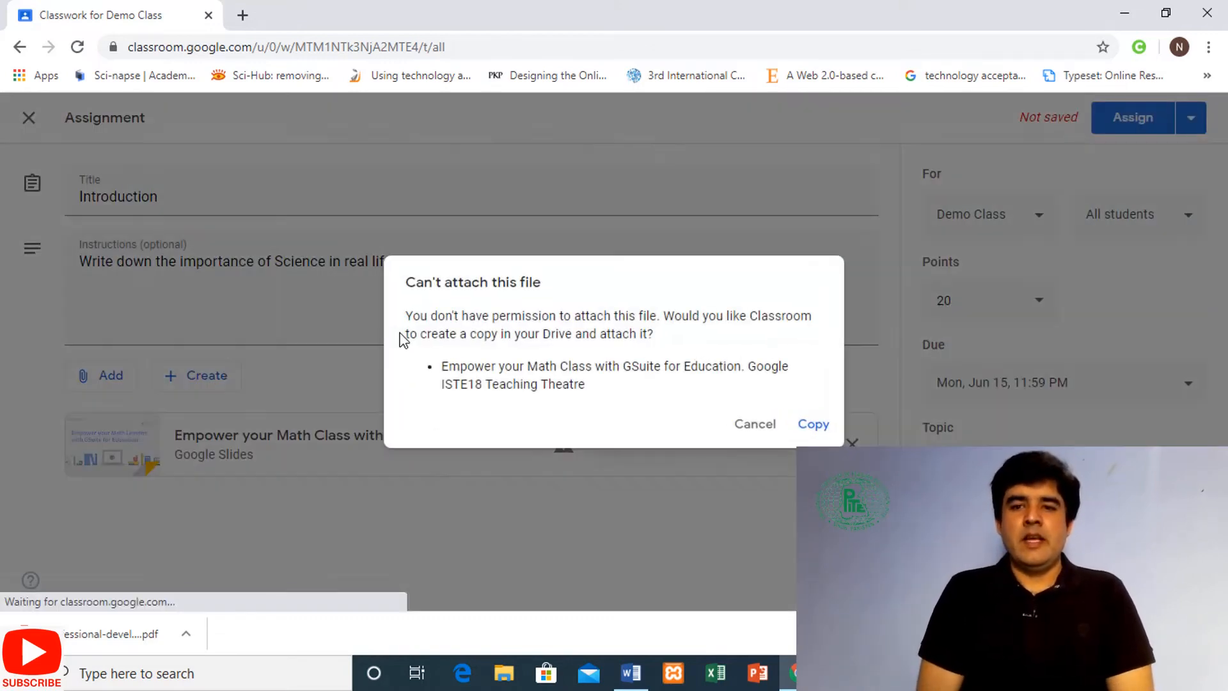
click(811, 424)
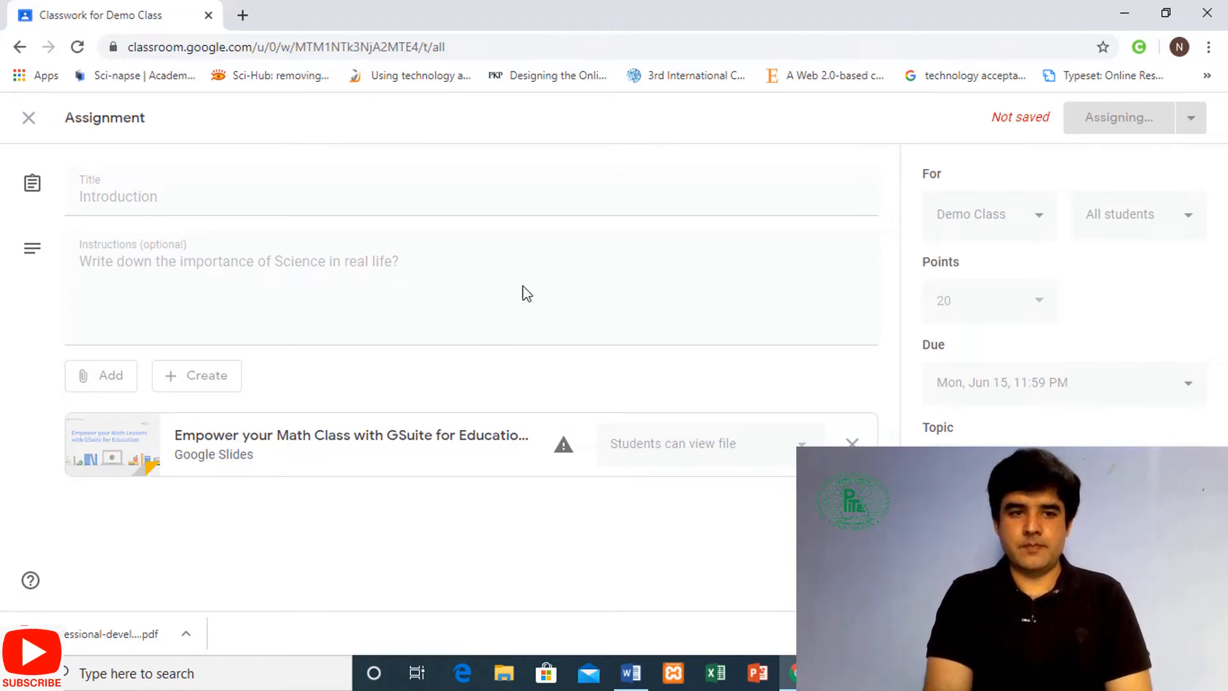
Reload the classwork page and check the details of the posted Introduction assignment.
click(225, 48)
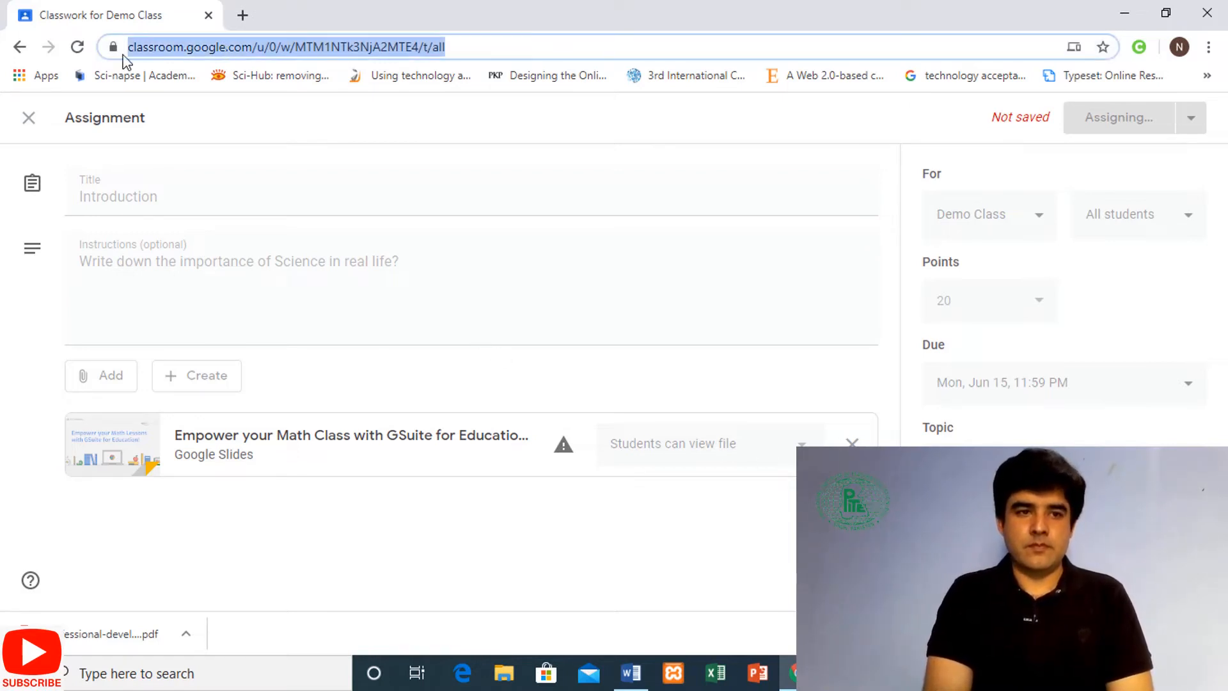
key(Return)
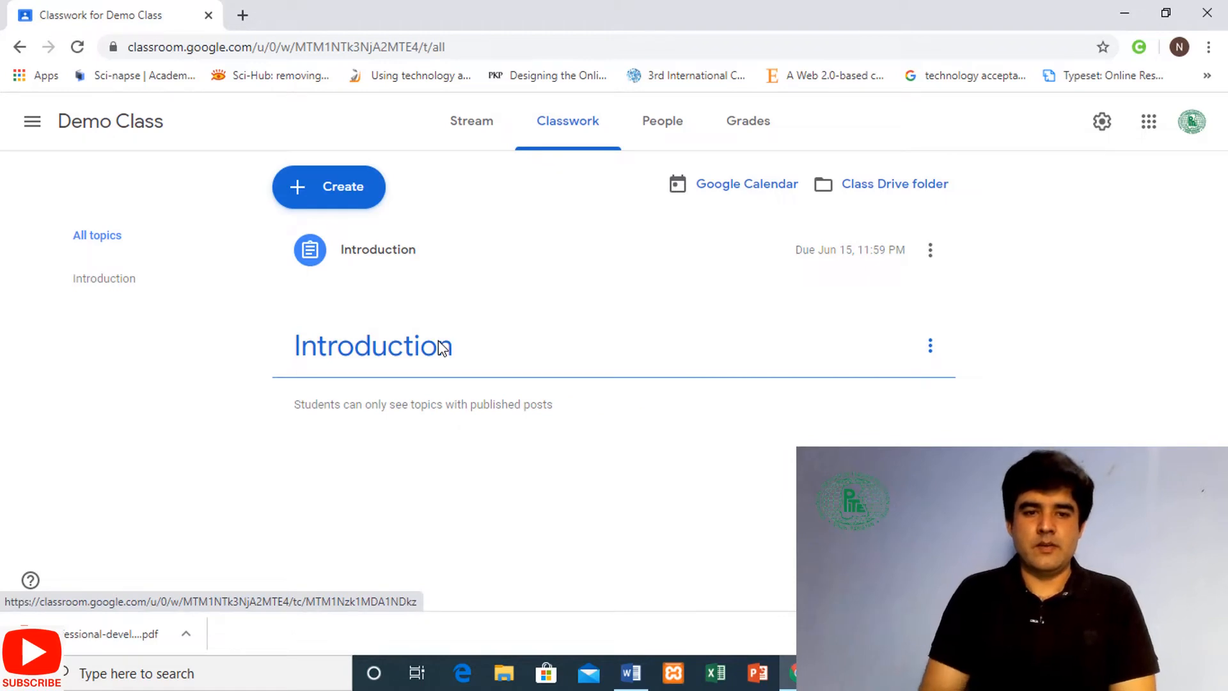
click(386, 256)
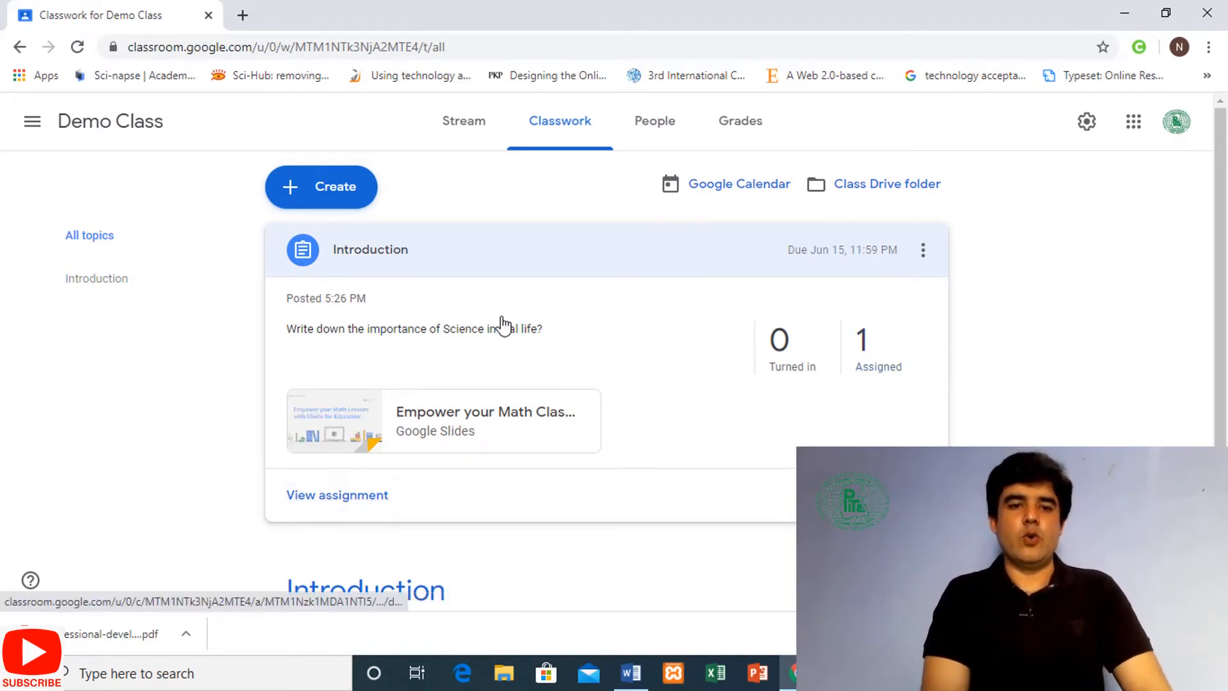
click(387, 279)
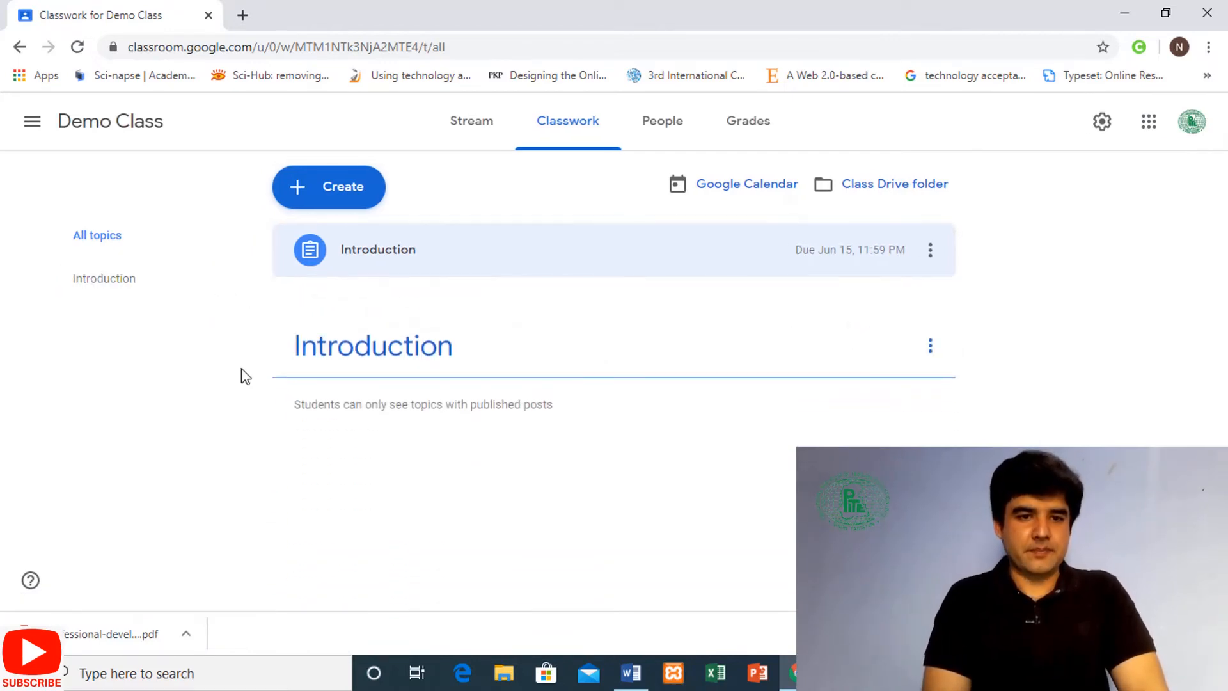
Create a new quiz assignment for the class, with its blank quiz form attached.
right_click(339, 202)
click(337, 202)
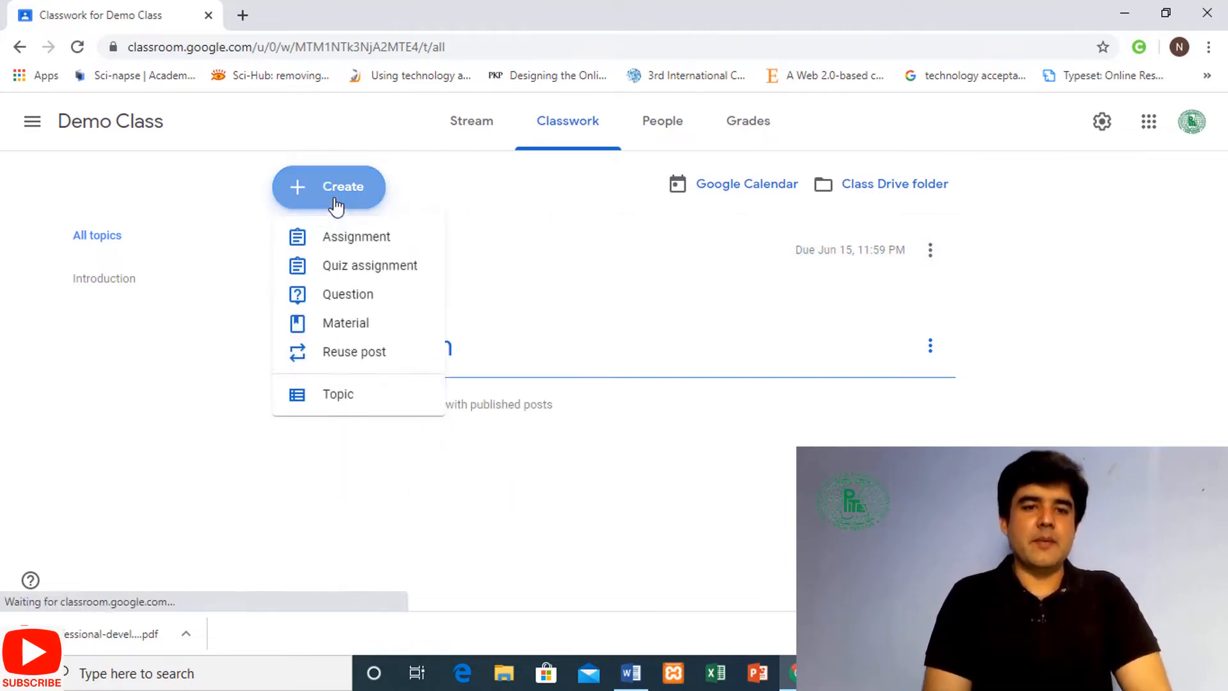
click(369, 274)
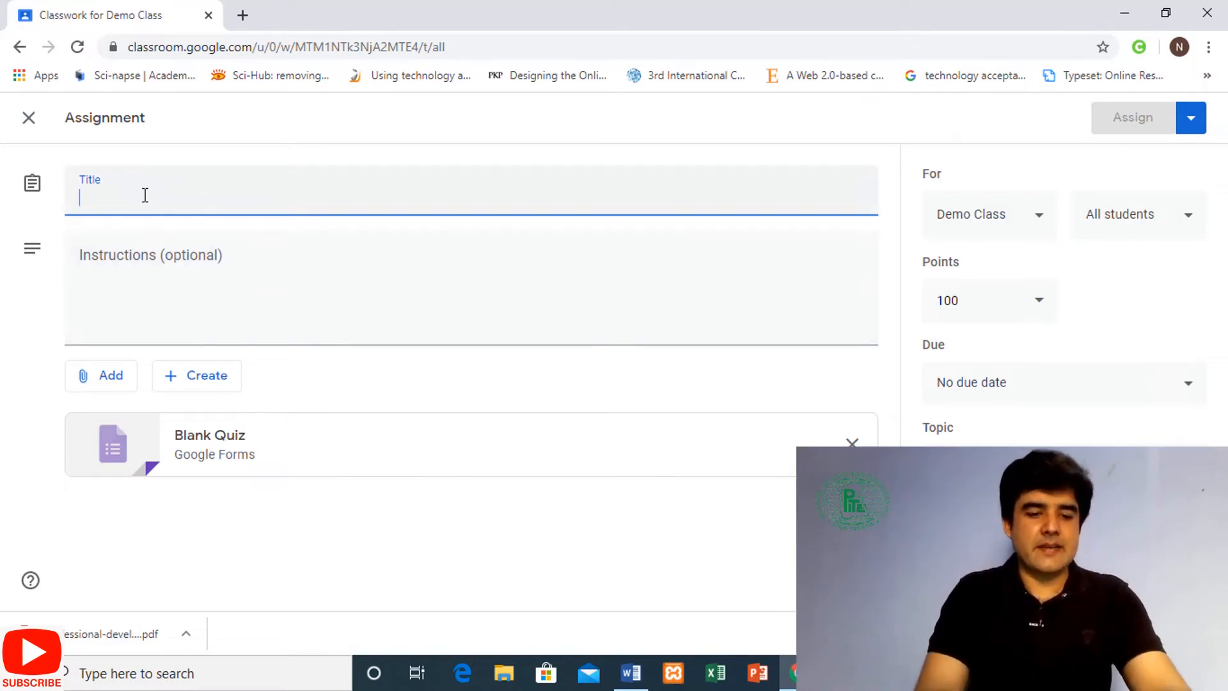
Title the quiz assignment "Simple Demo Test" and leave its instructions empty.
text(Slm)
text(p)
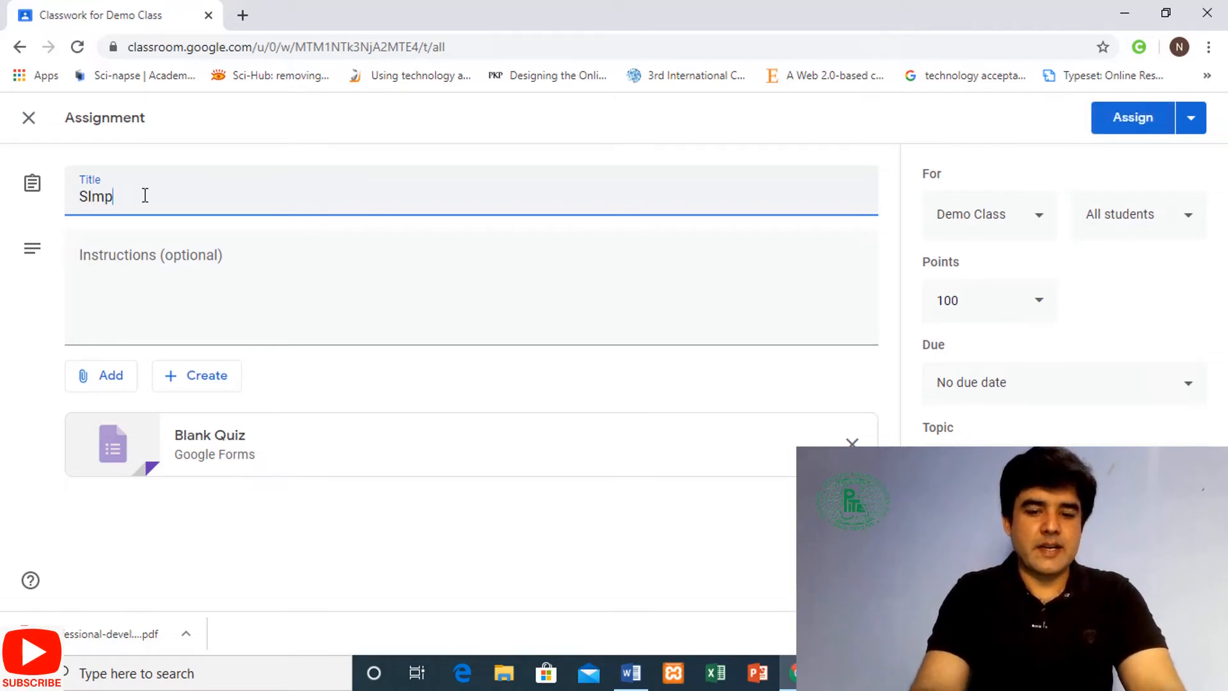
key(BackSpace)
key(BackSpace)
key(BackSpace)
text(impl)
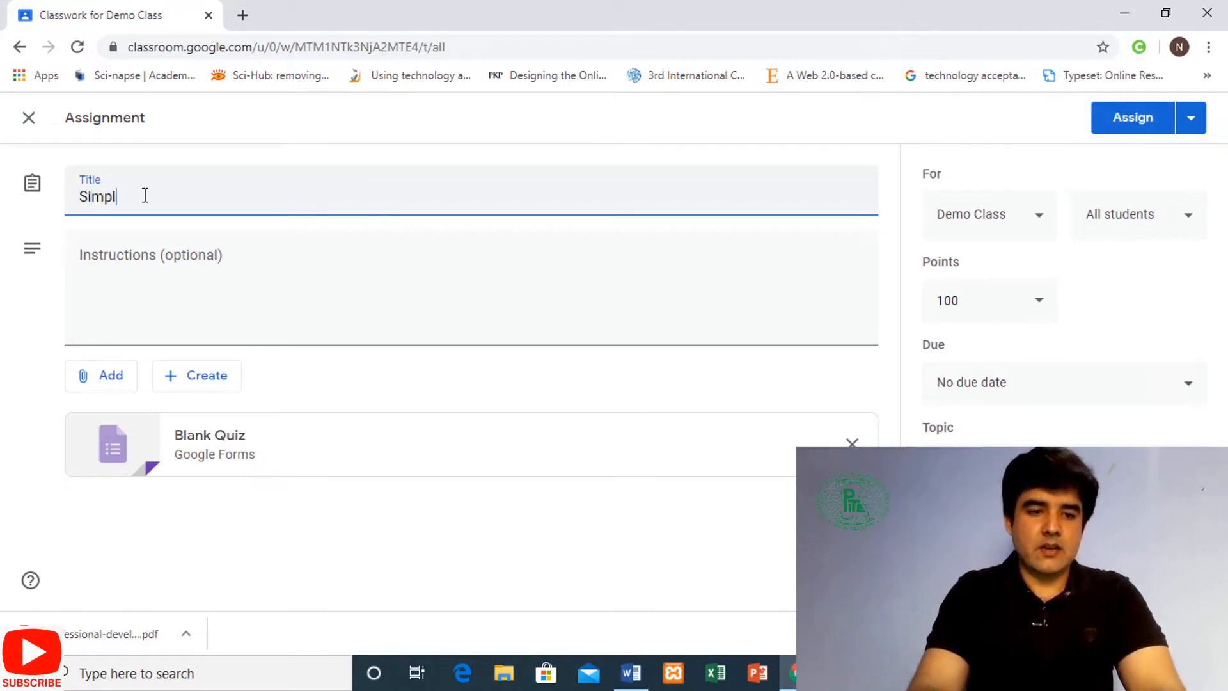
text(e Debm)
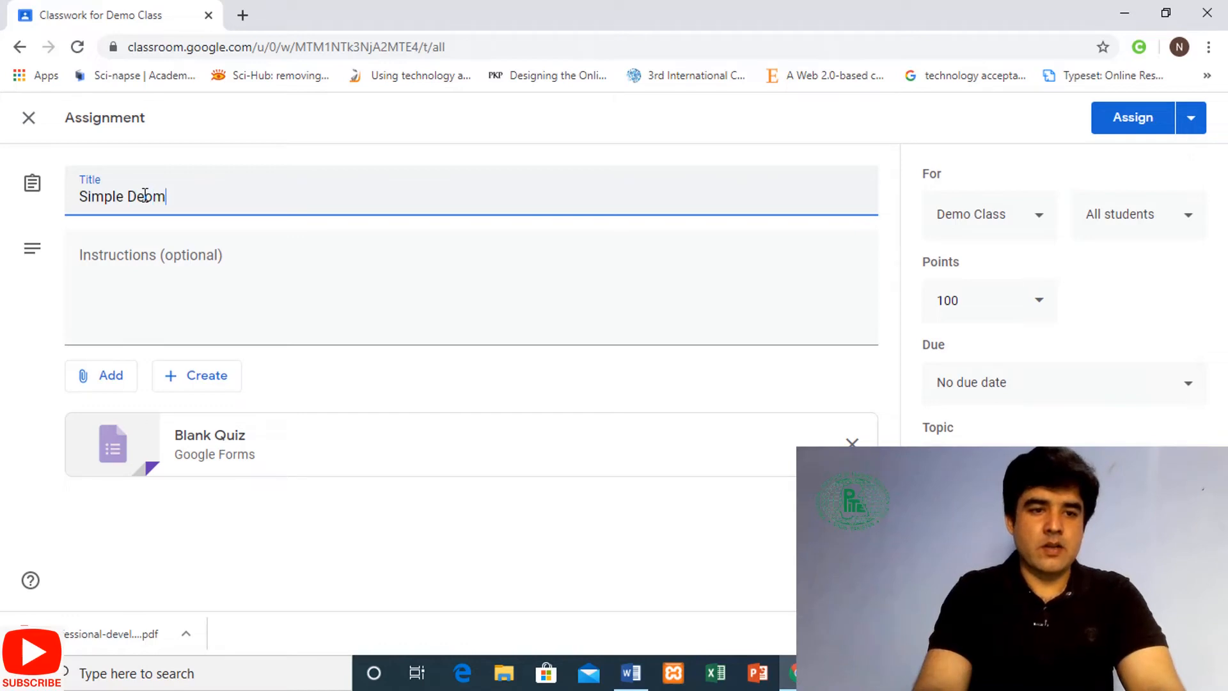
key(BackSpace)
key(BackSpace)
text(mo TEst)
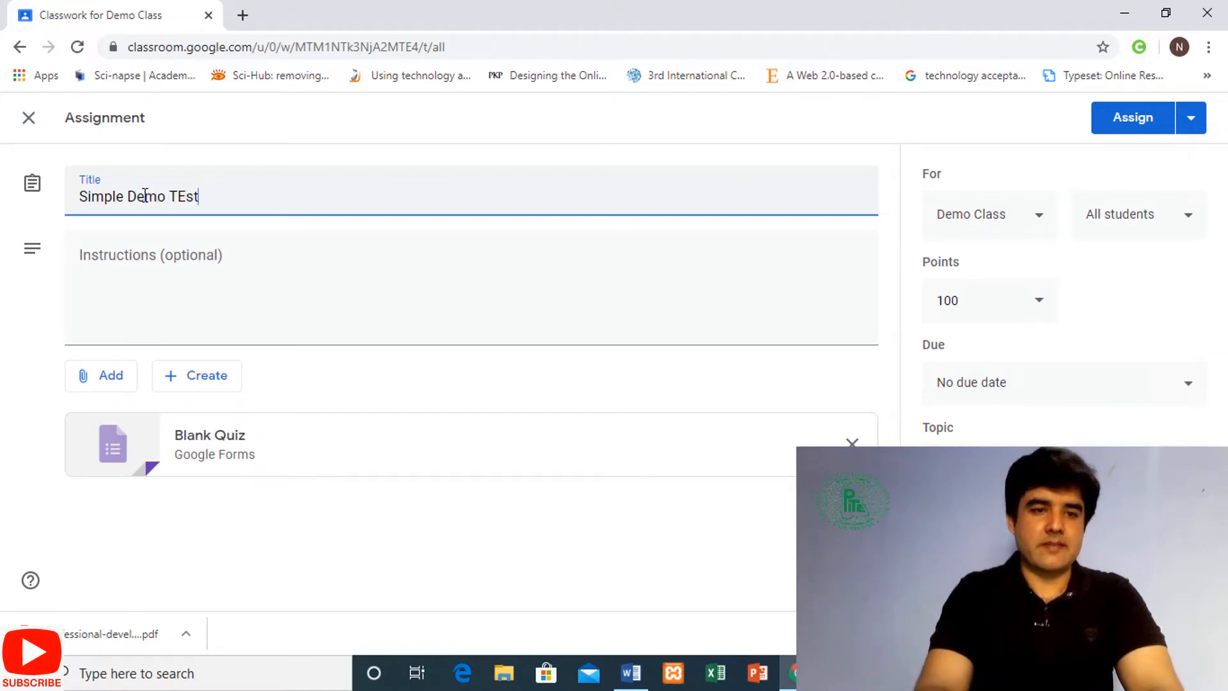
key(BackSpace)
key(BackSpace)
key(BackSpace)
text(est)
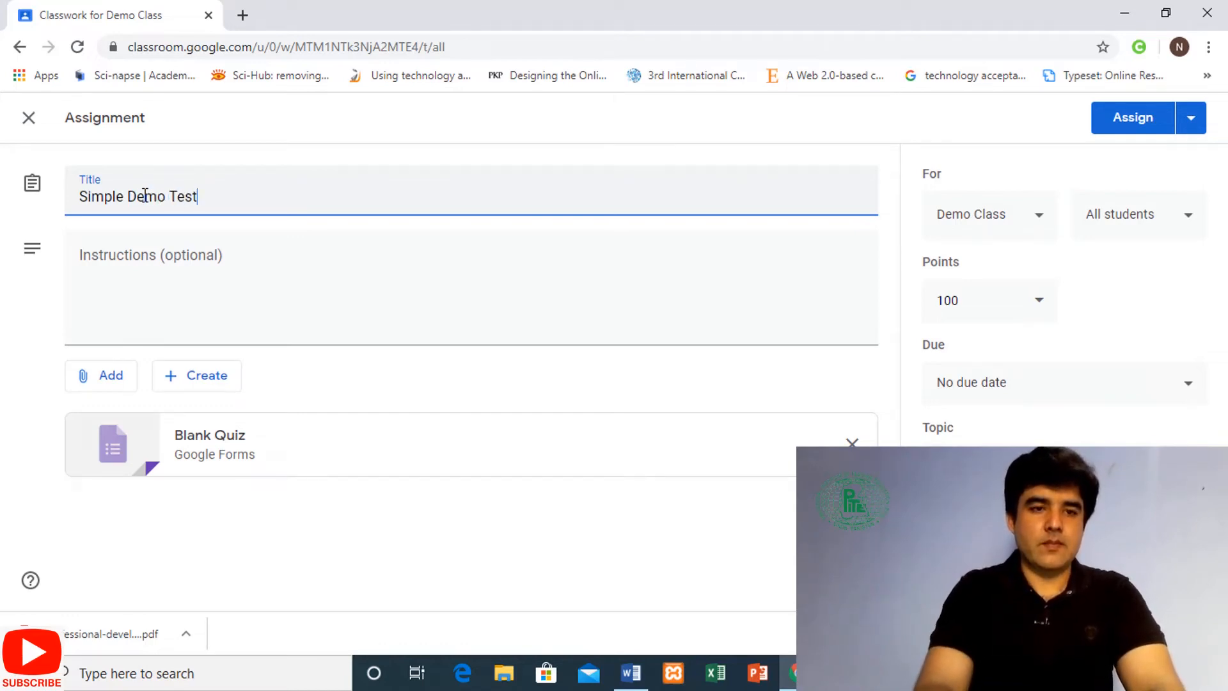
click(129, 265)
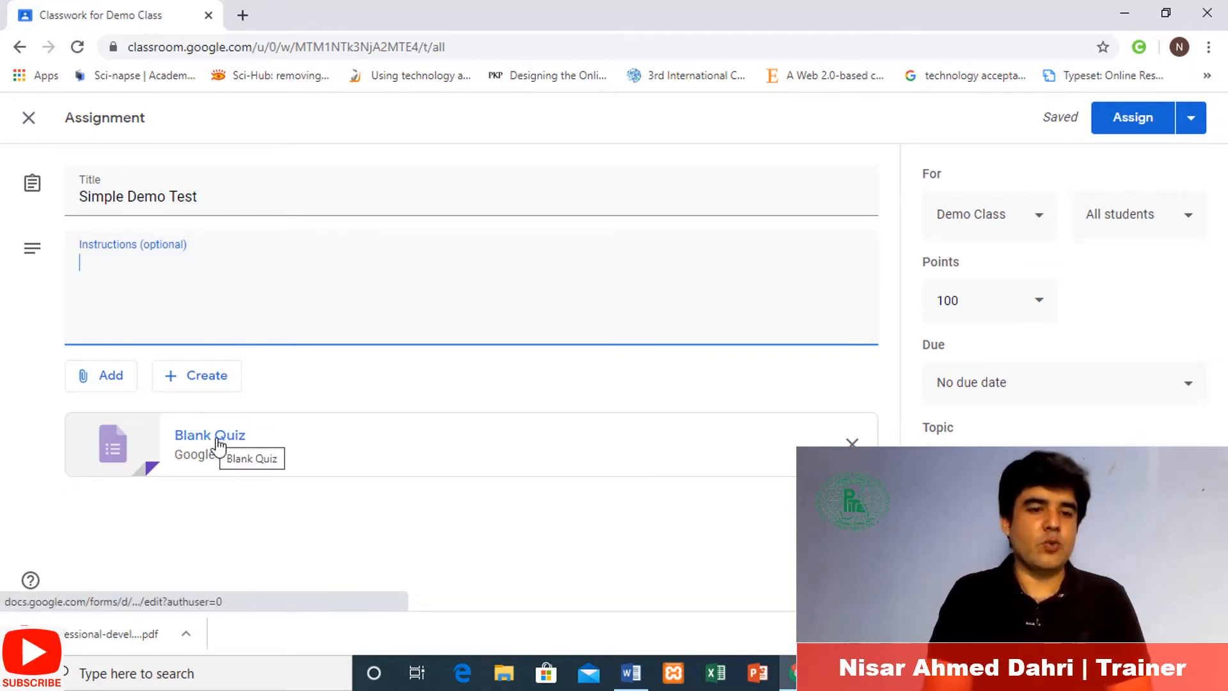
Check which file types can be created for the assignment, then open the attached Blank Quiz form for editing.
click(171, 383)
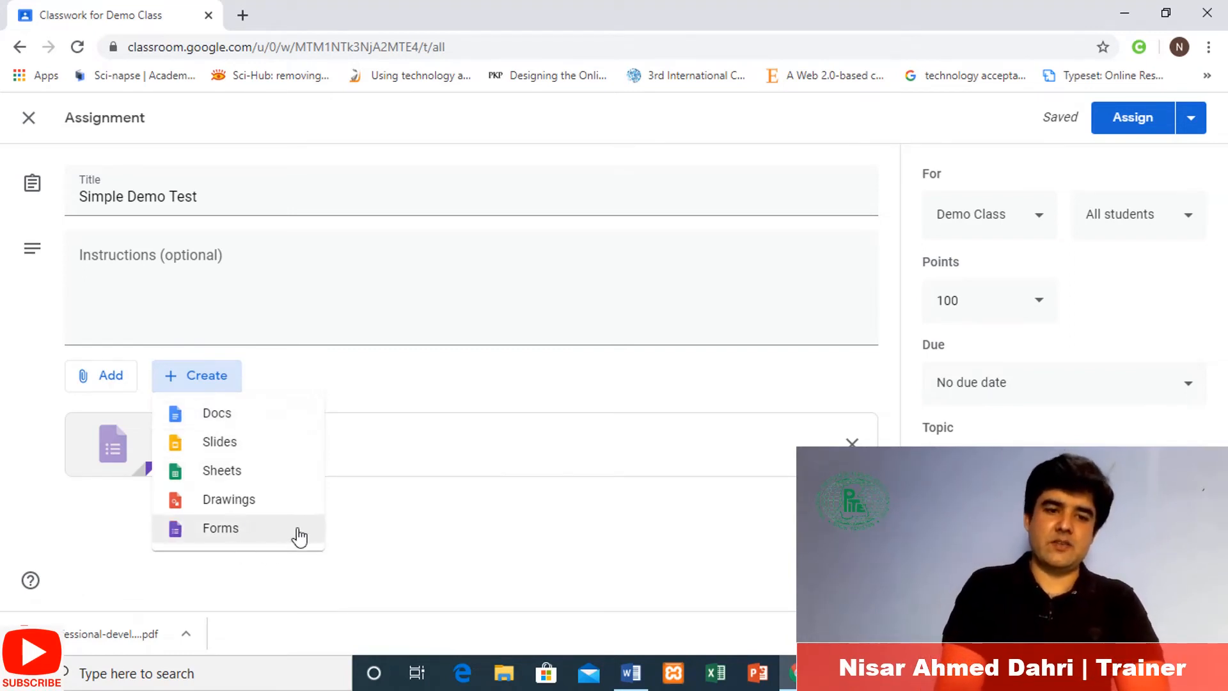
click(290, 492)
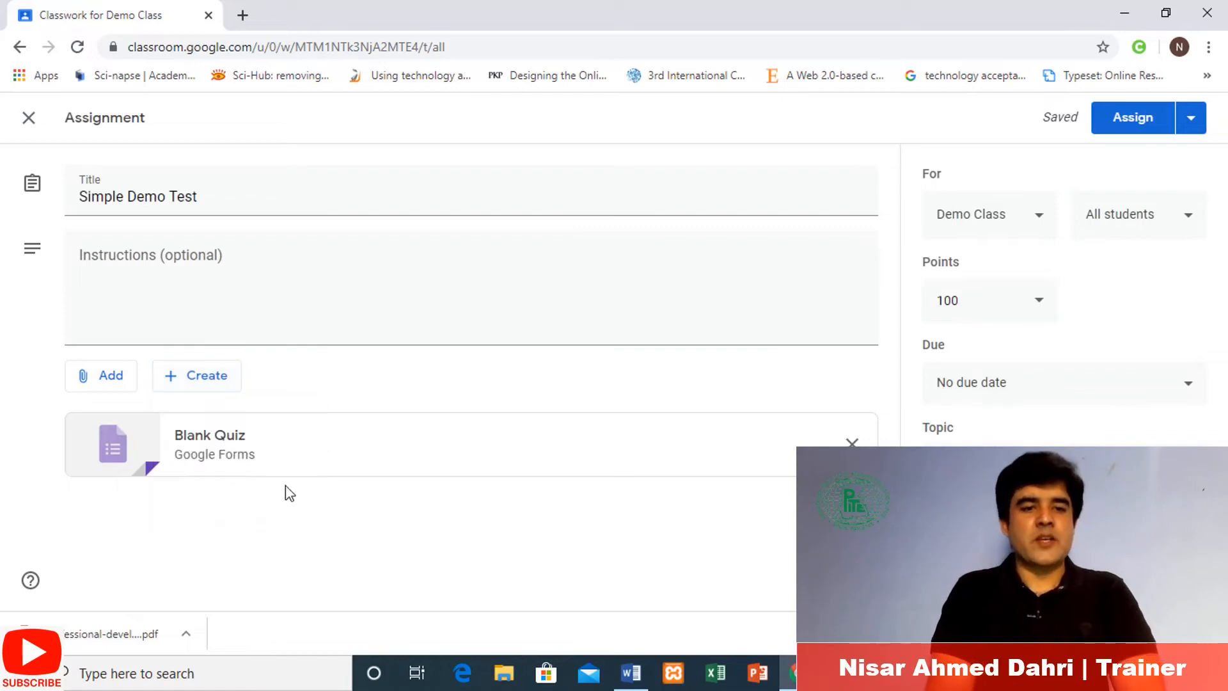
click(210, 480)
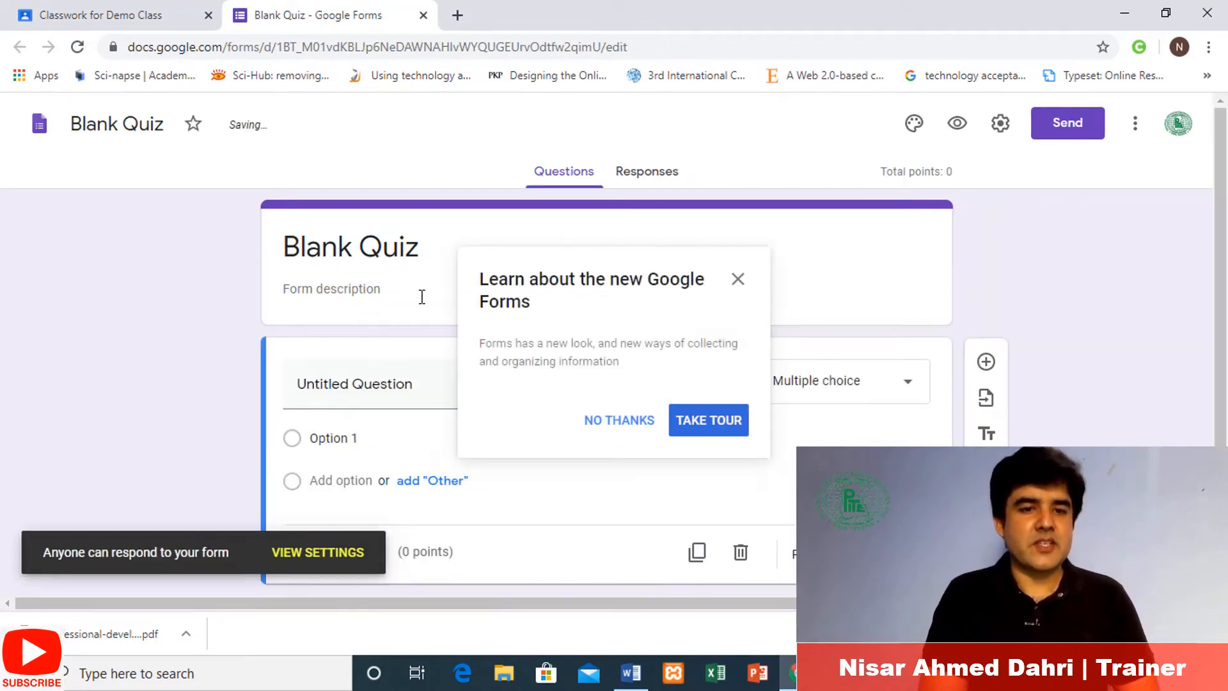
Change the quiz form's heading to "Demo Test" and dismiss the introduction to the new Google Forms.
click(422, 250)
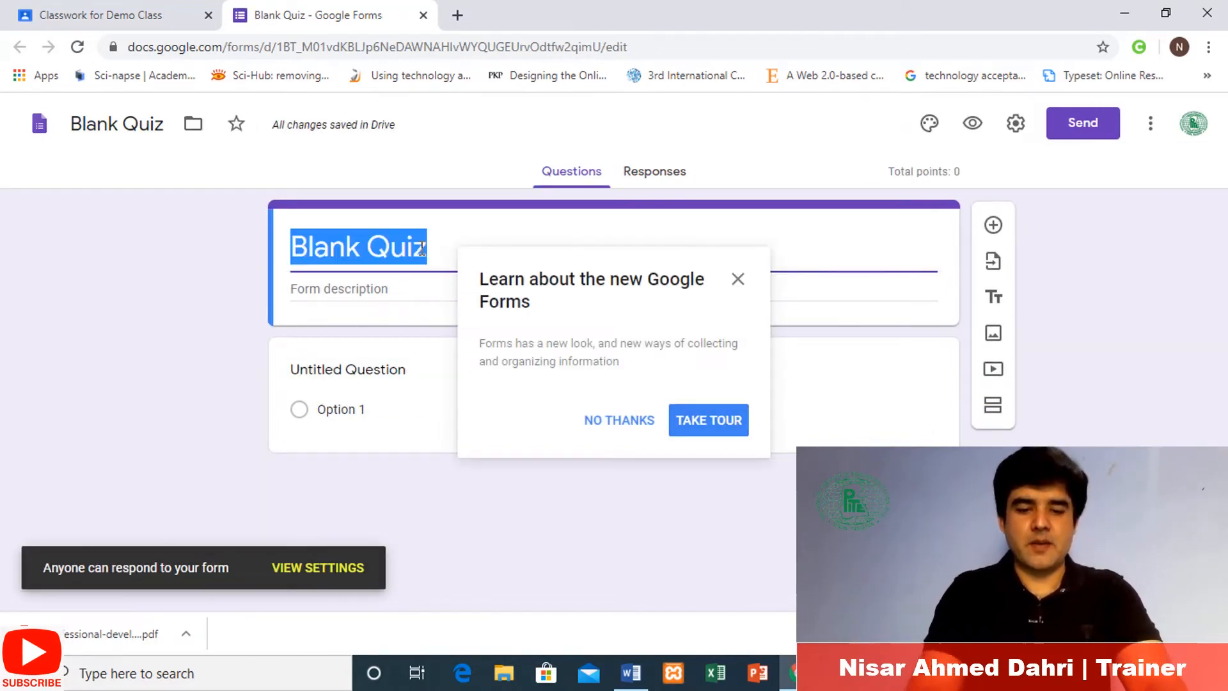
key(BackSpace)
text(Demo )
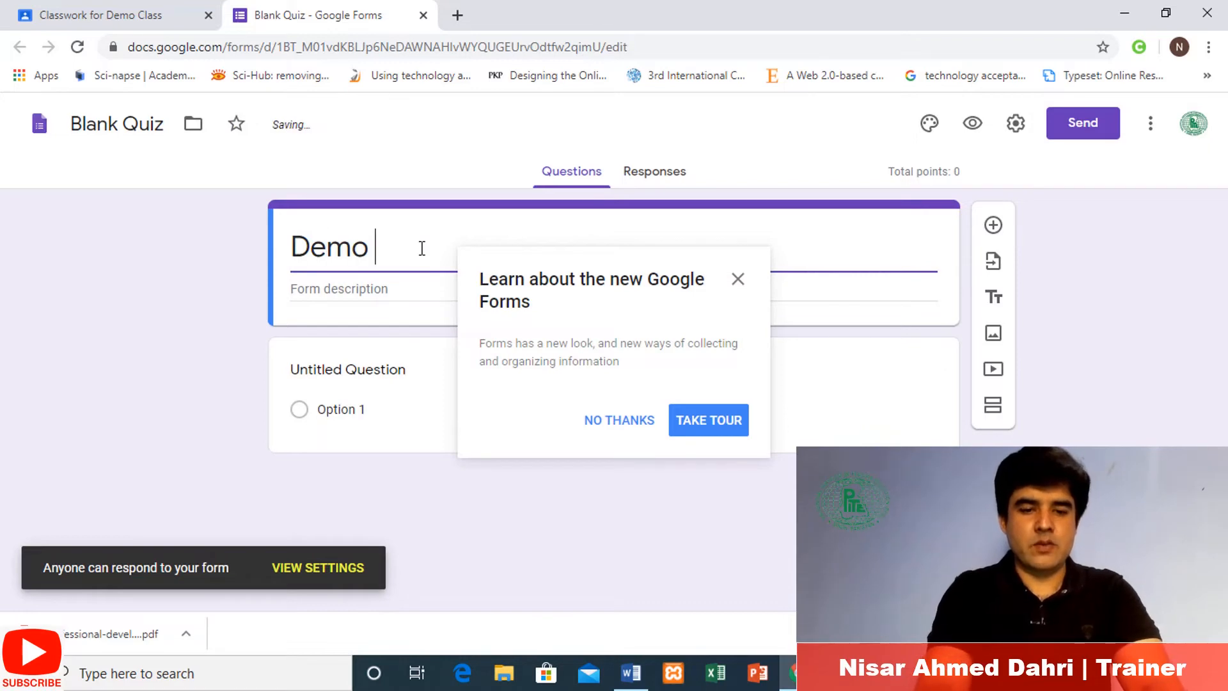
text(TEst)
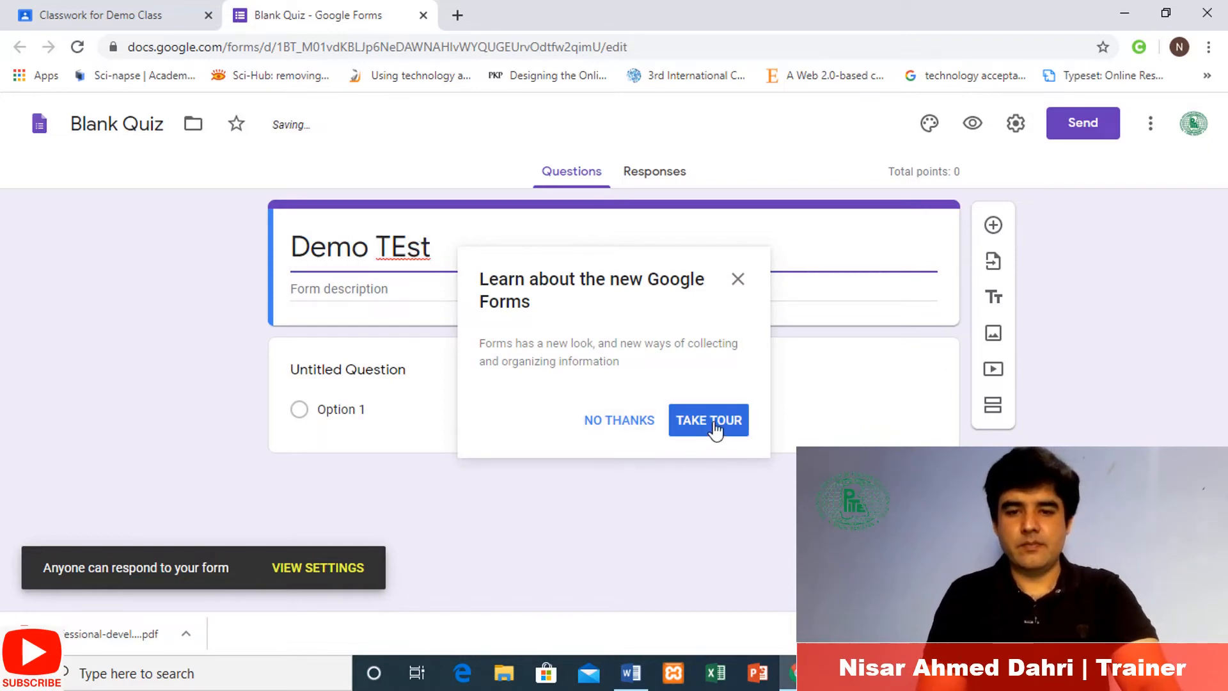
click(715, 427)
click(822, 297)
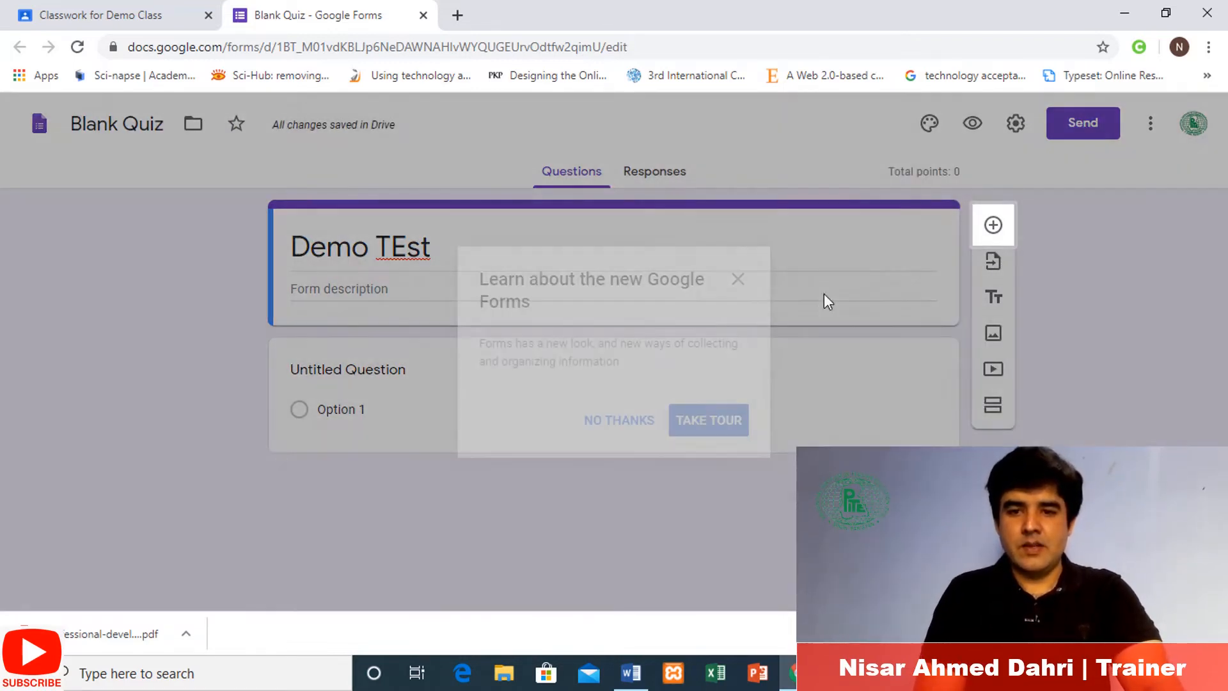
click(619, 425)
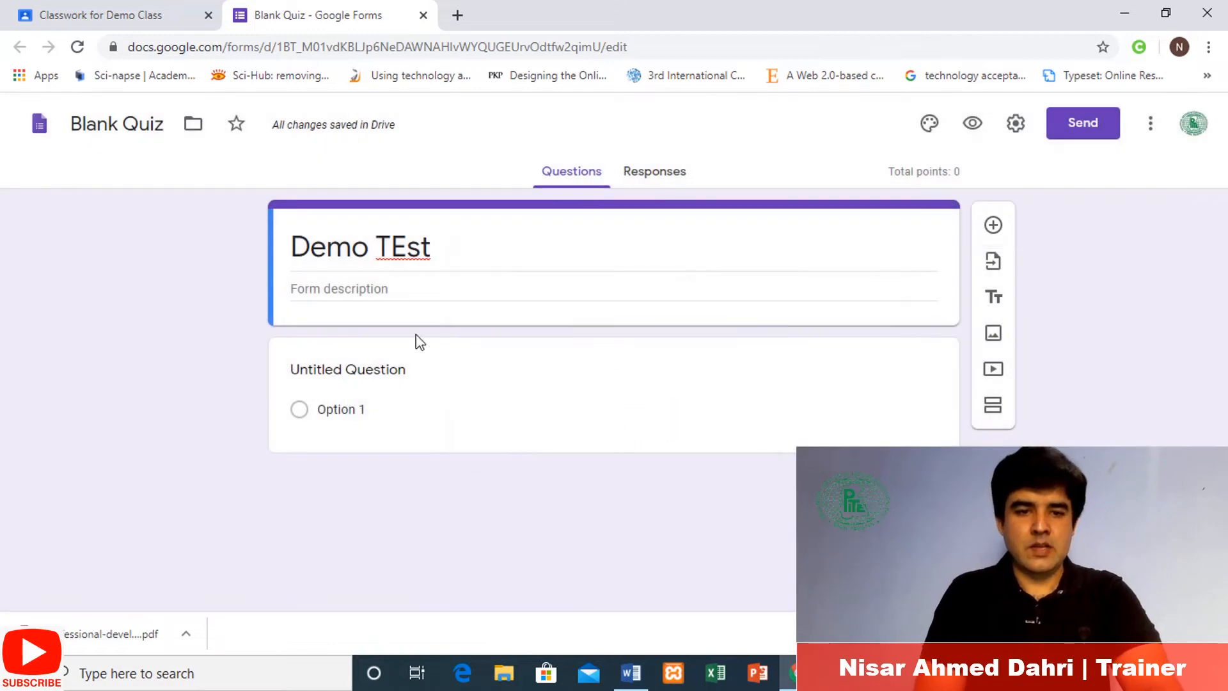
click(471, 255)
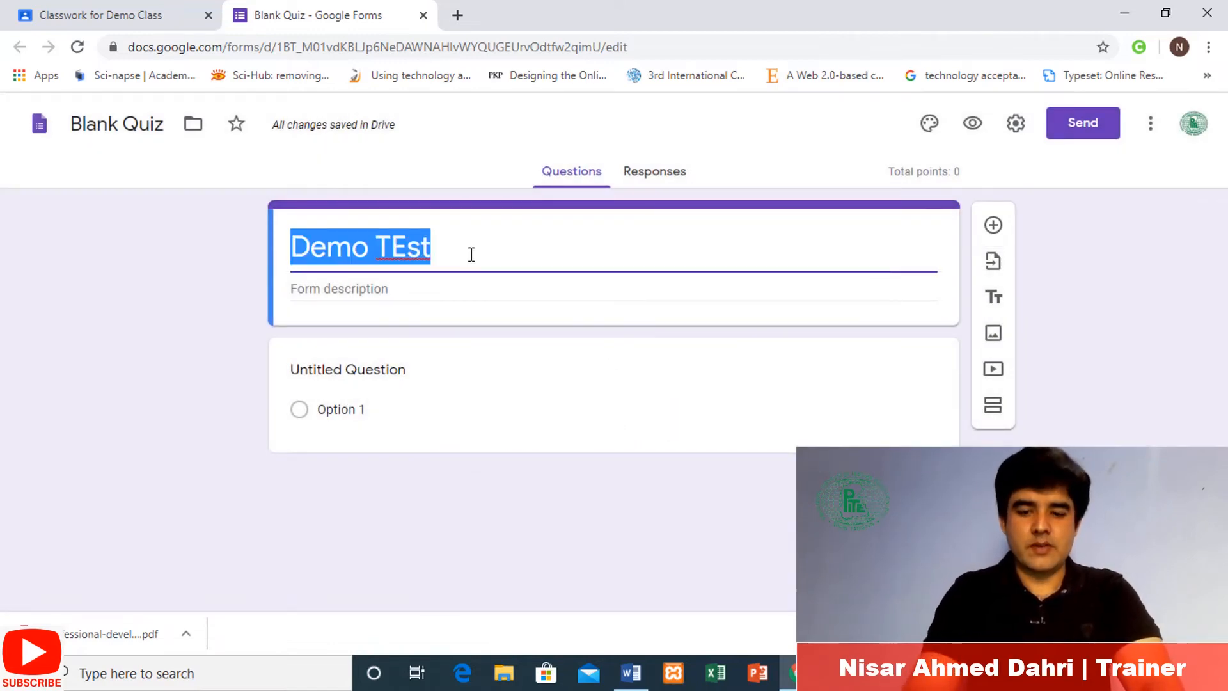
click(472, 254)
key(BackSpace)
key(BackSpace)
key(BackSpace)
text(est)
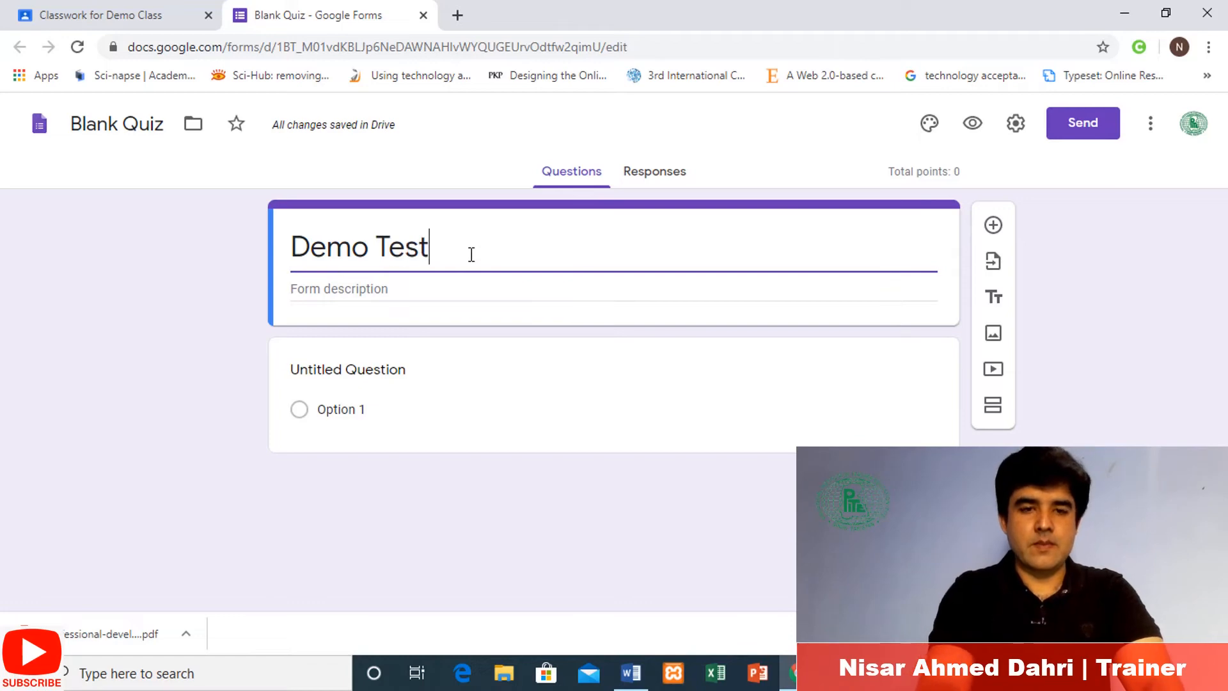
click(426, 296)
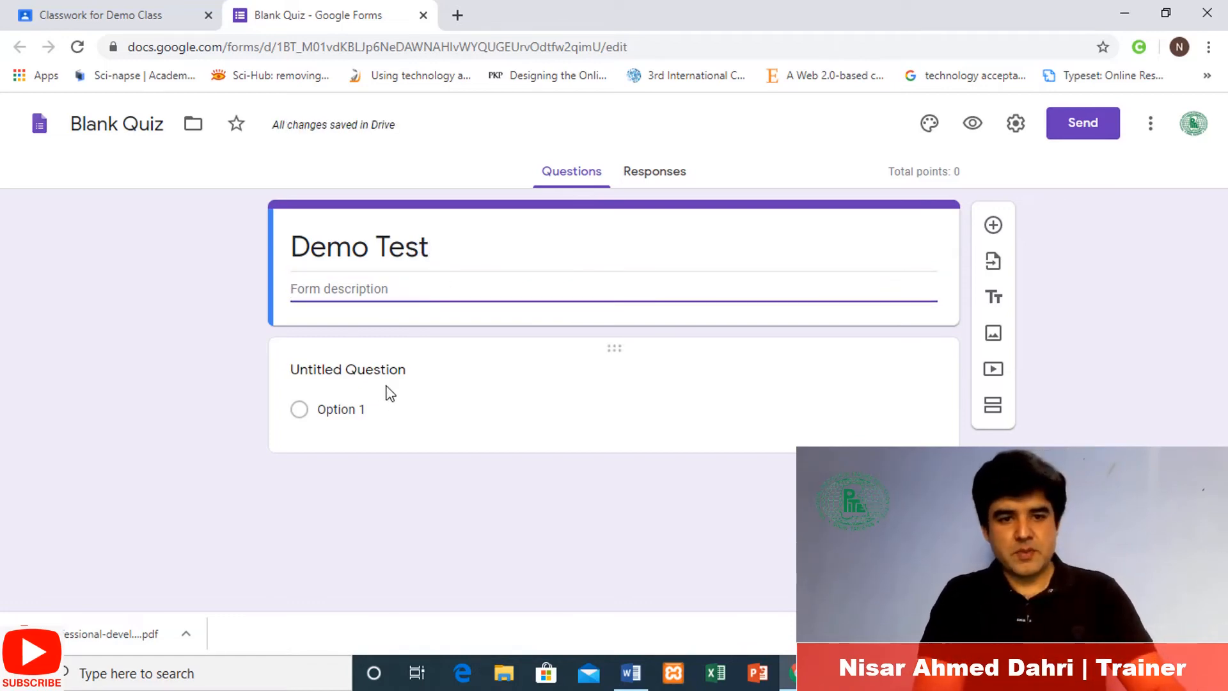
Word the first quiz question as "What is Science?" and make it a Short answer question.
click(403, 367)
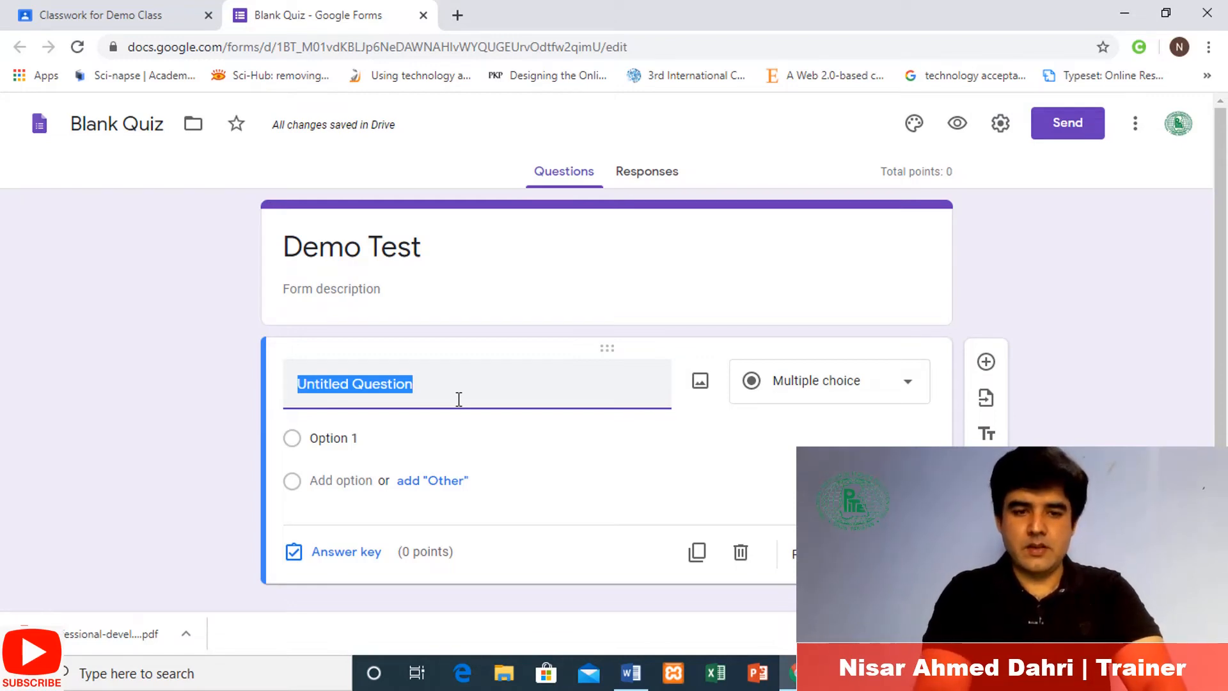
text(H)
key(BackSpace)
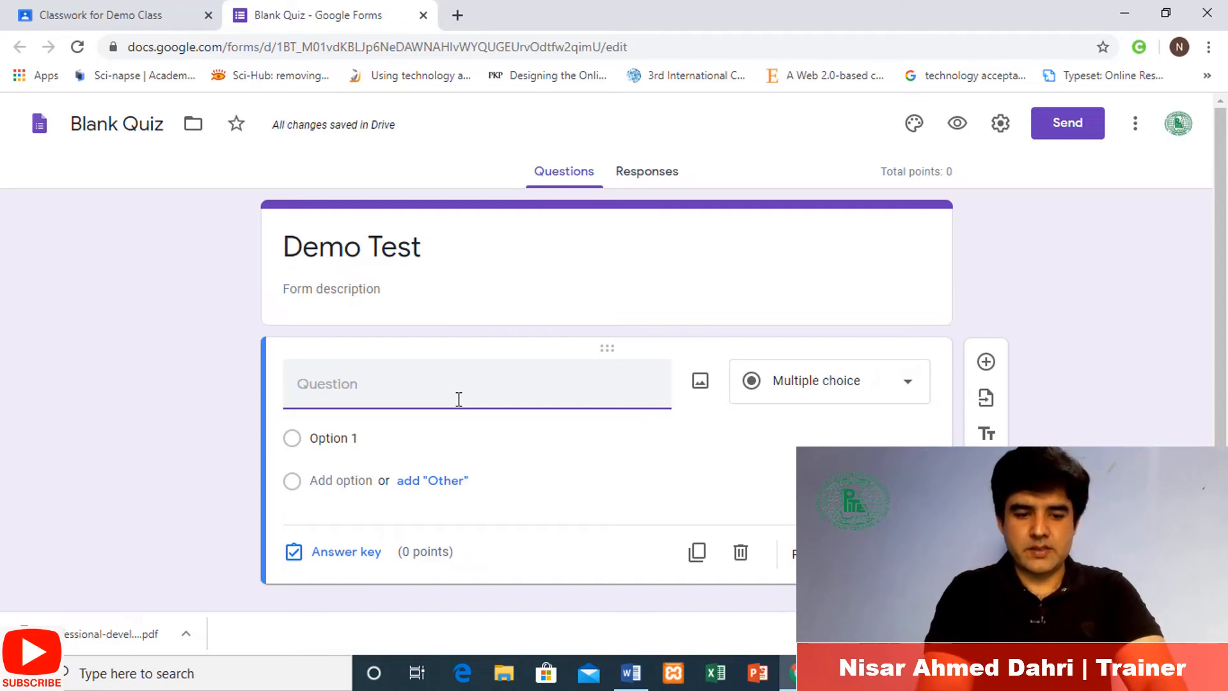
text(What is )
text(Sca)
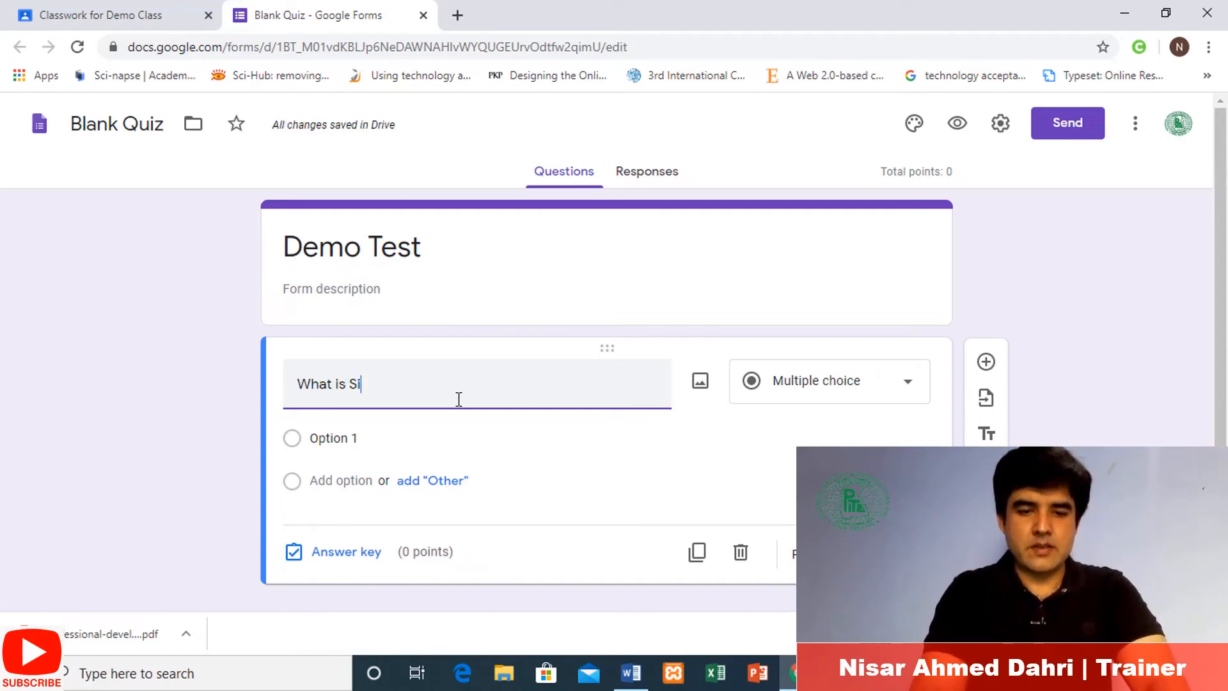
key(BackSpace)
key(BackSpace)
text(cience?)
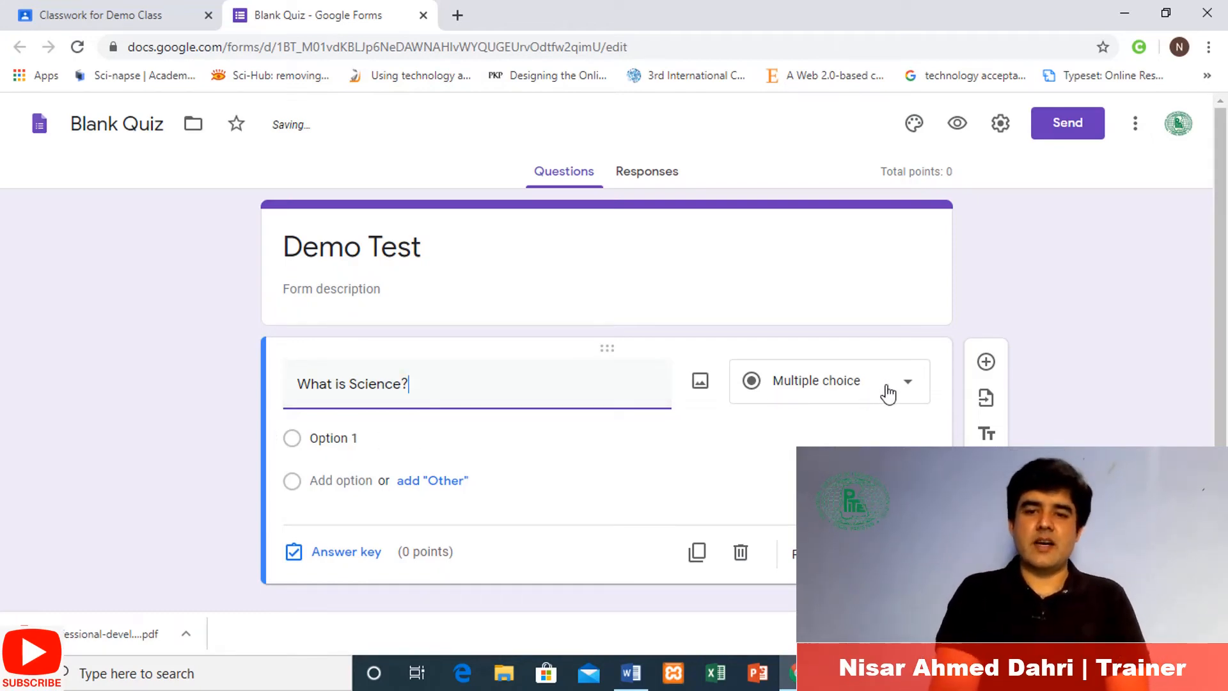
click(908, 398)
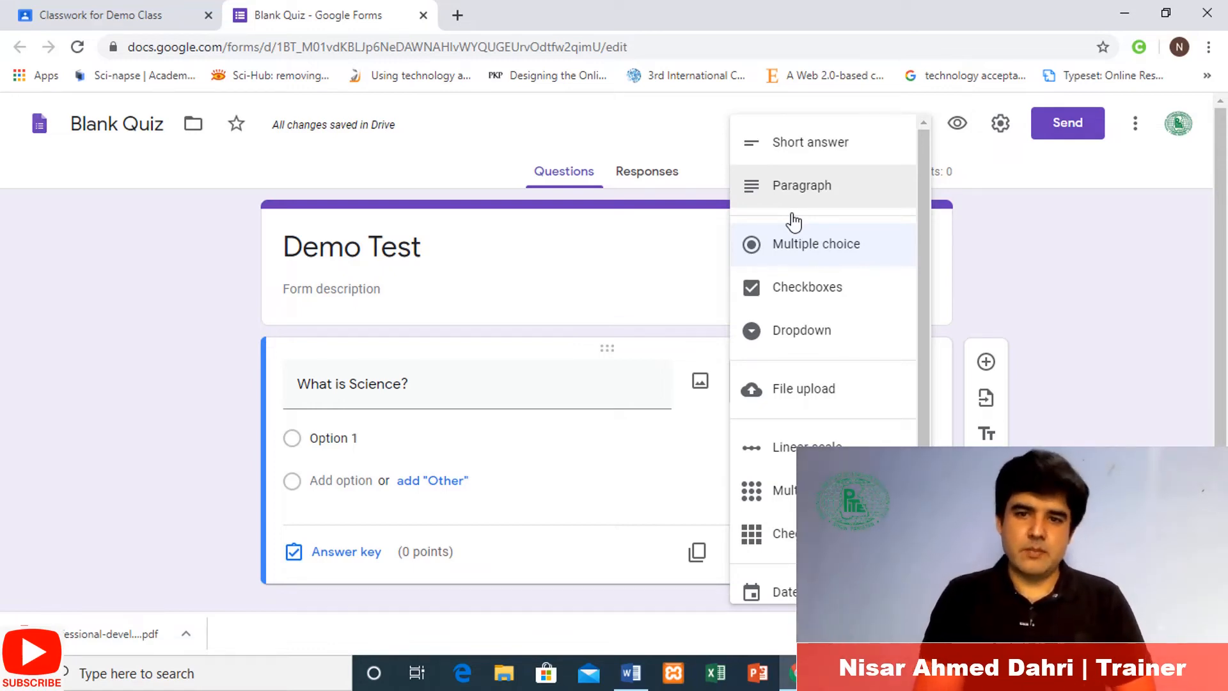
click(820, 163)
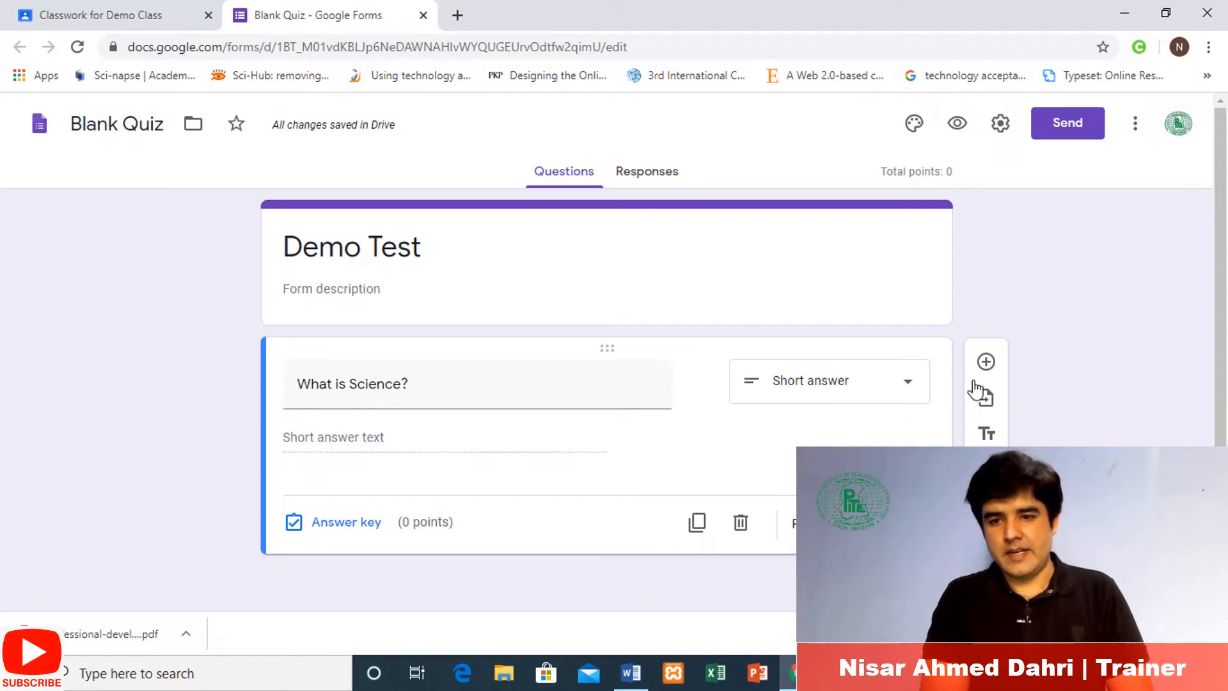
Add a second quiz question reading "Enlist any three branches of Science?".
click(986, 362)
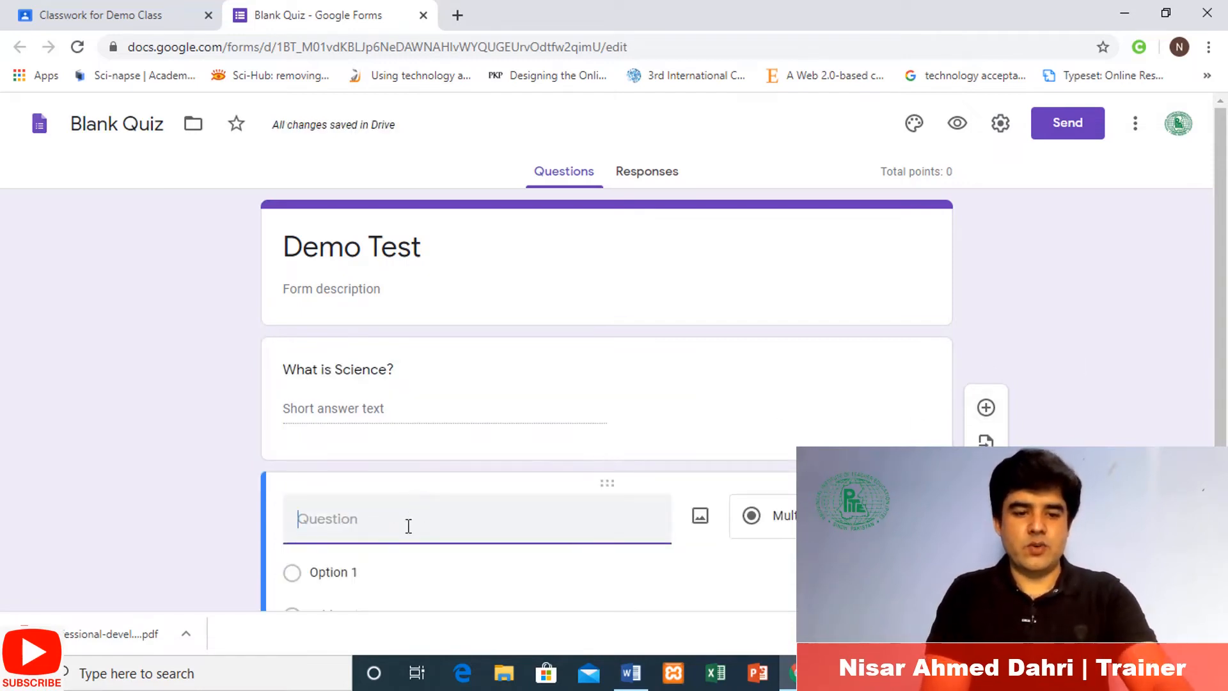
text(Enl)
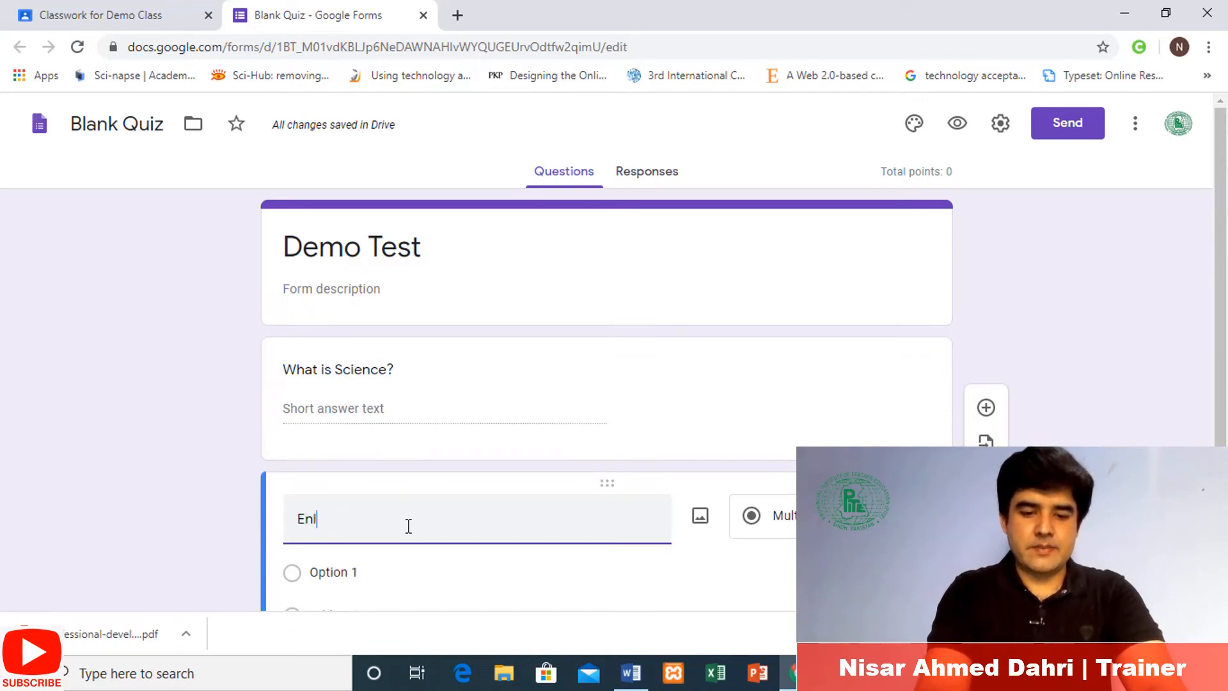
text(ist fi)
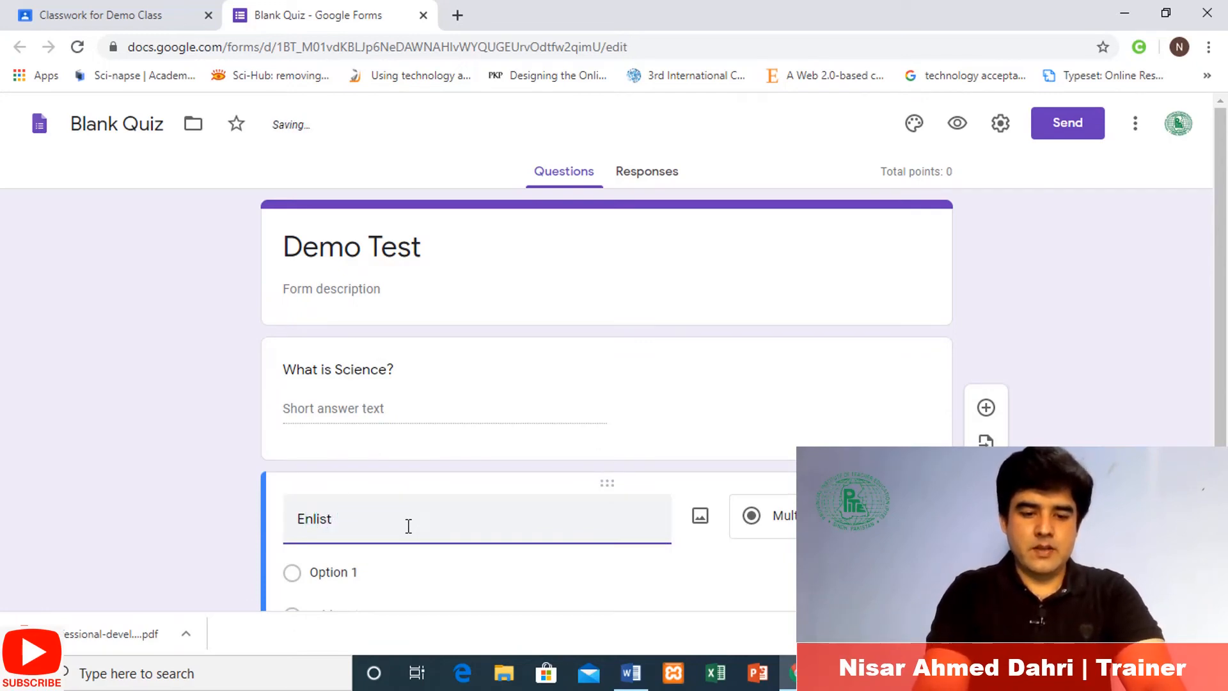
key(BackSpace)
key(BackSpace)
text(any)
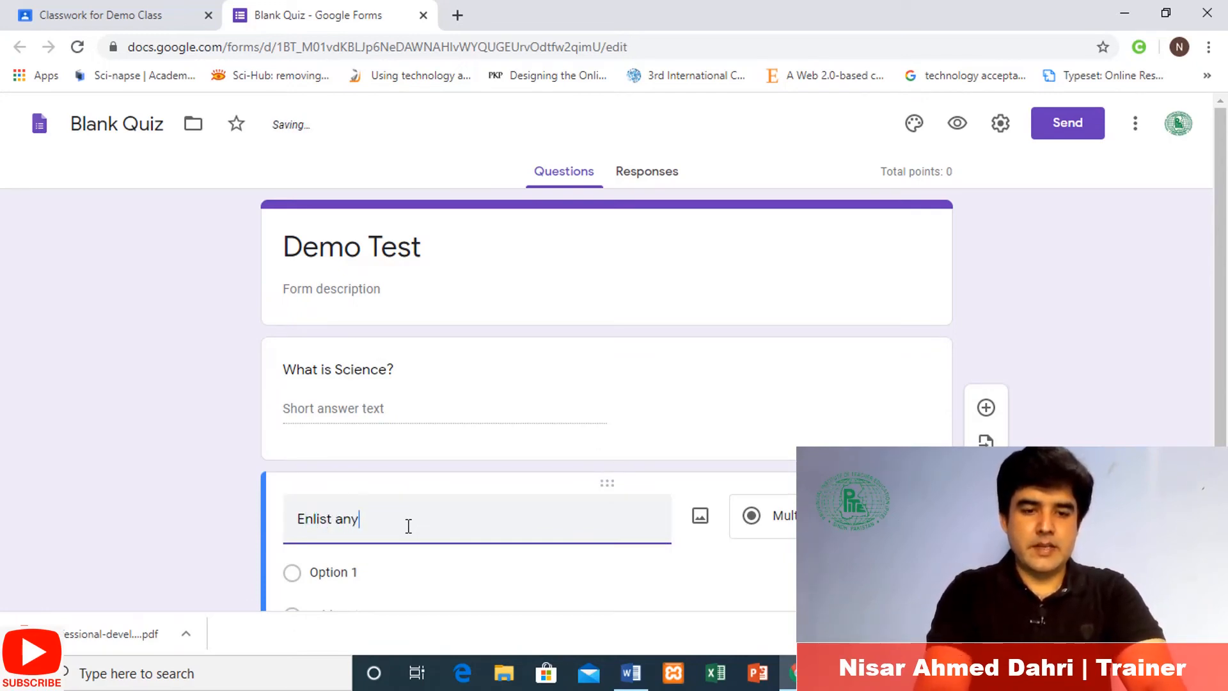
text( three bra)
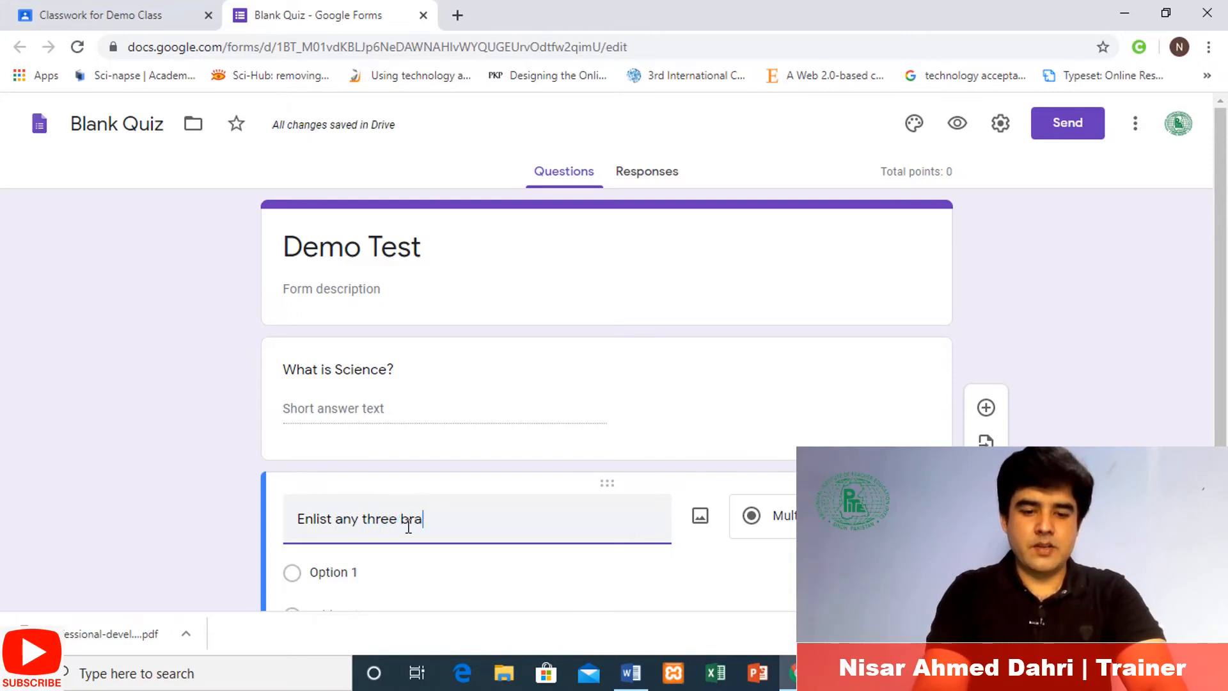
text(nches of )
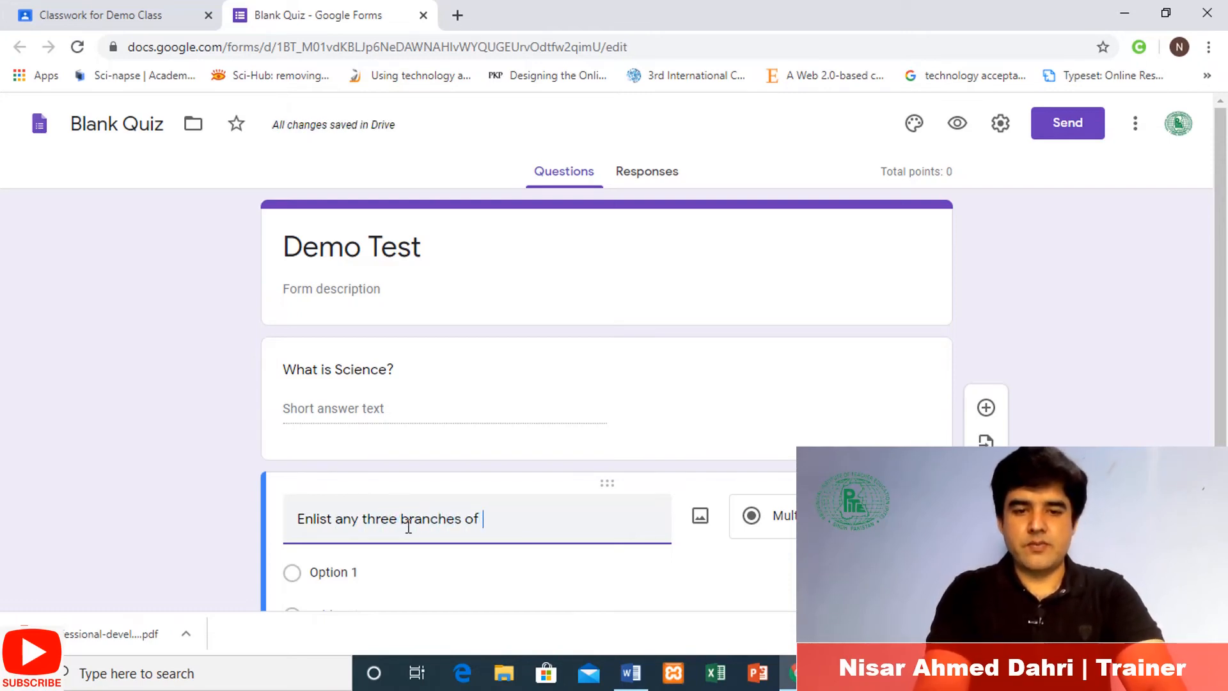
text(Scienc)
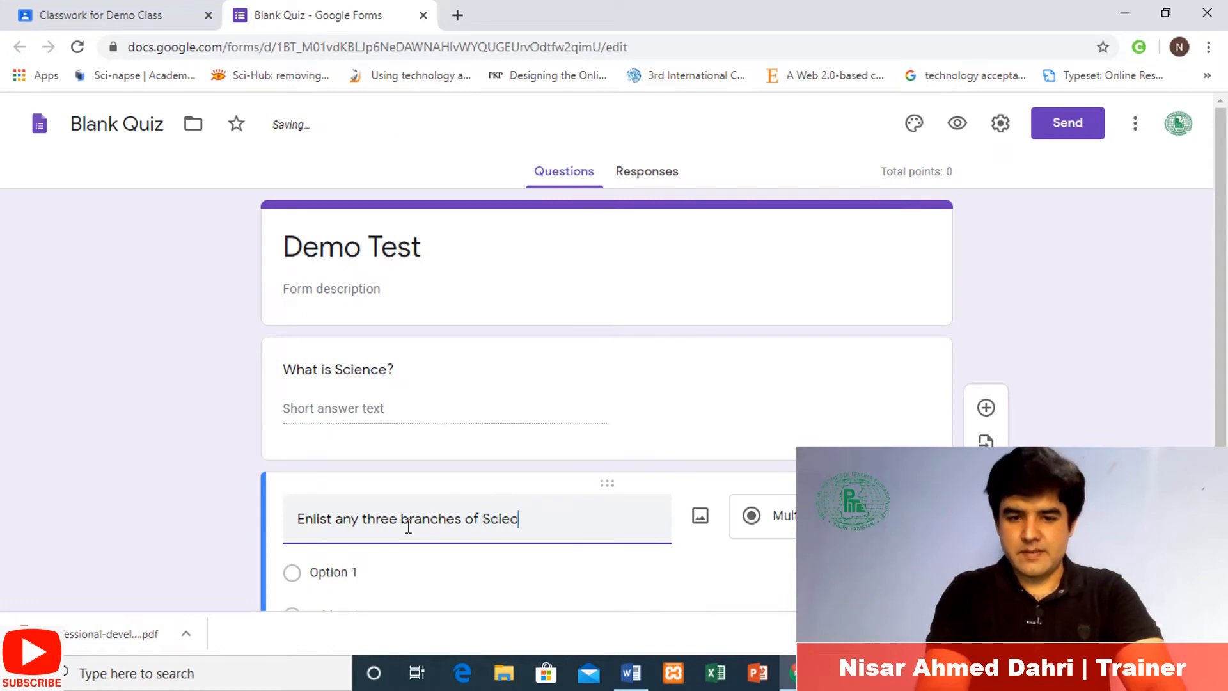
key(BackSpace)
text(nce?)
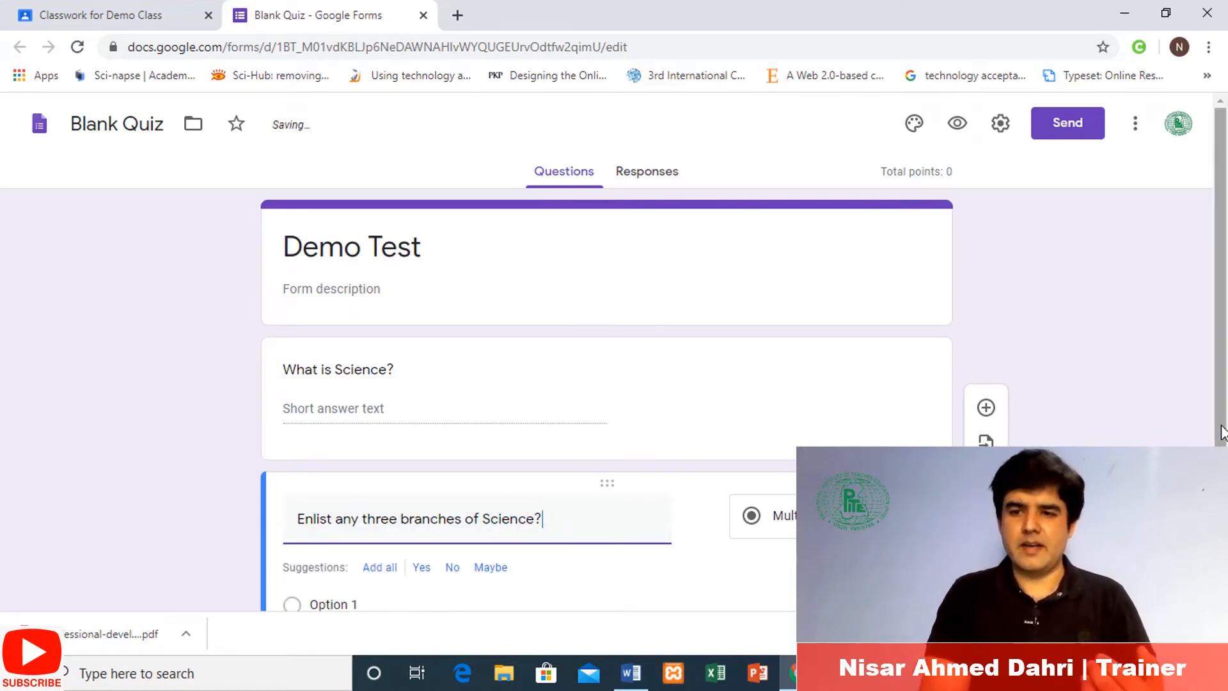
Set the question about the three branches of Science to the Short answer type.
scroll(1223, 425, down, 1)
scroll(1223, 424, down, 1)
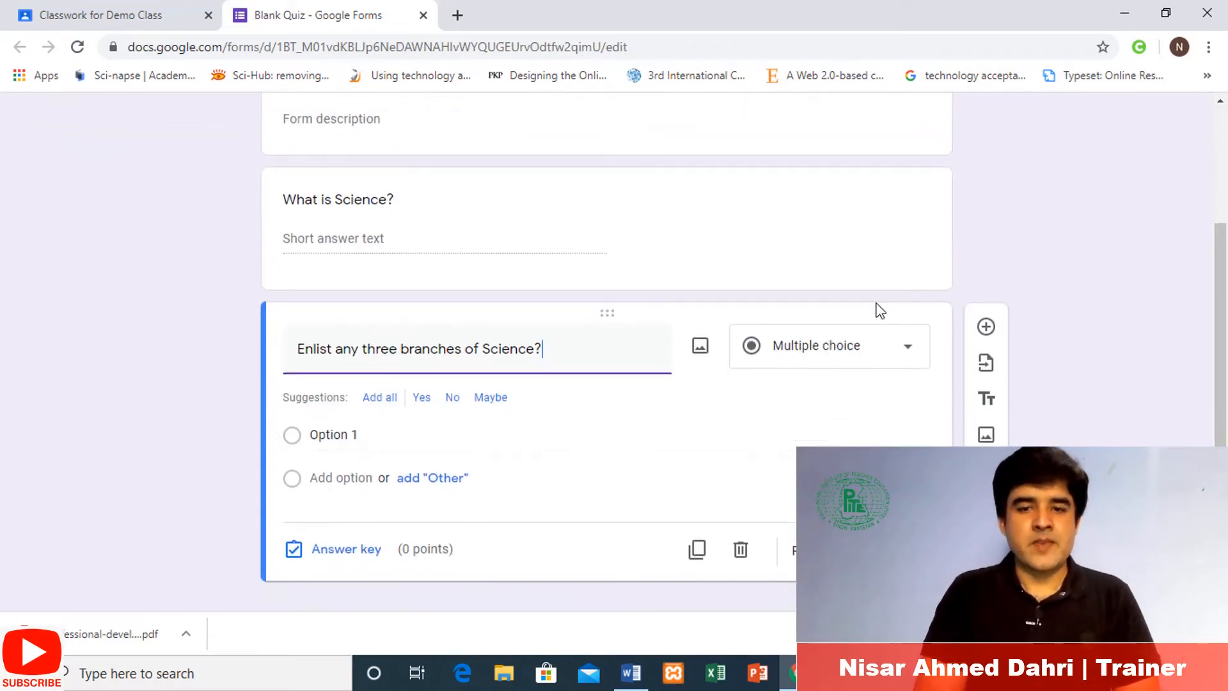
click(902, 359)
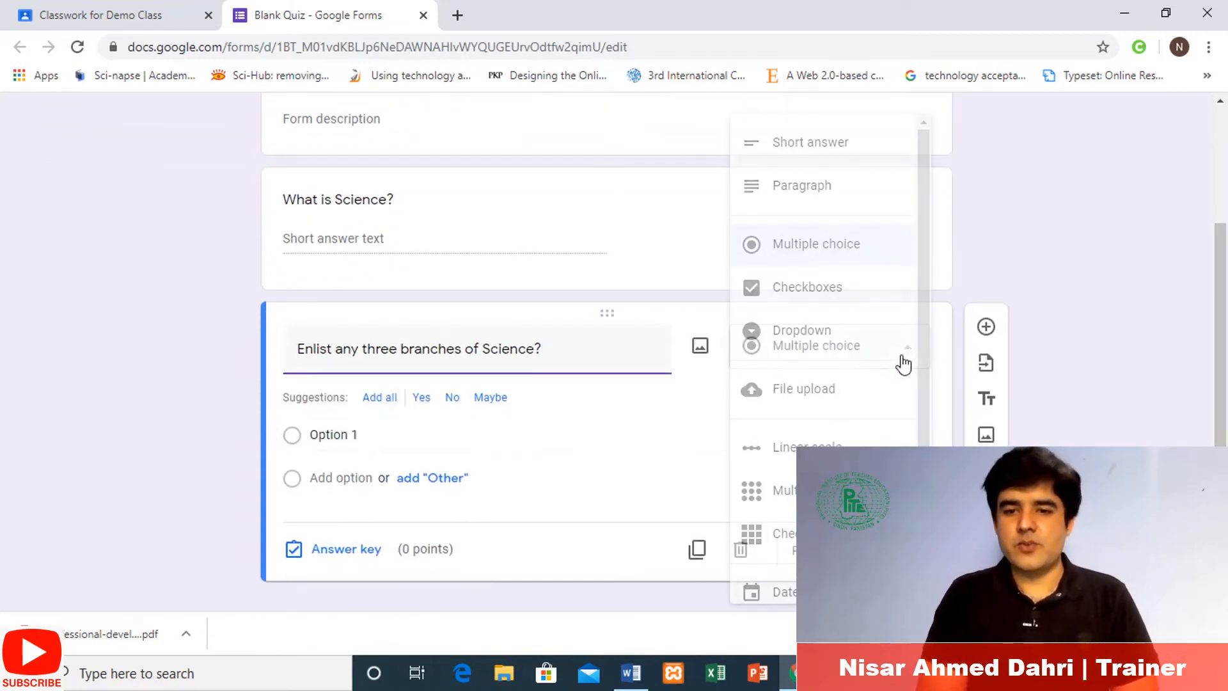
click(832, 156)
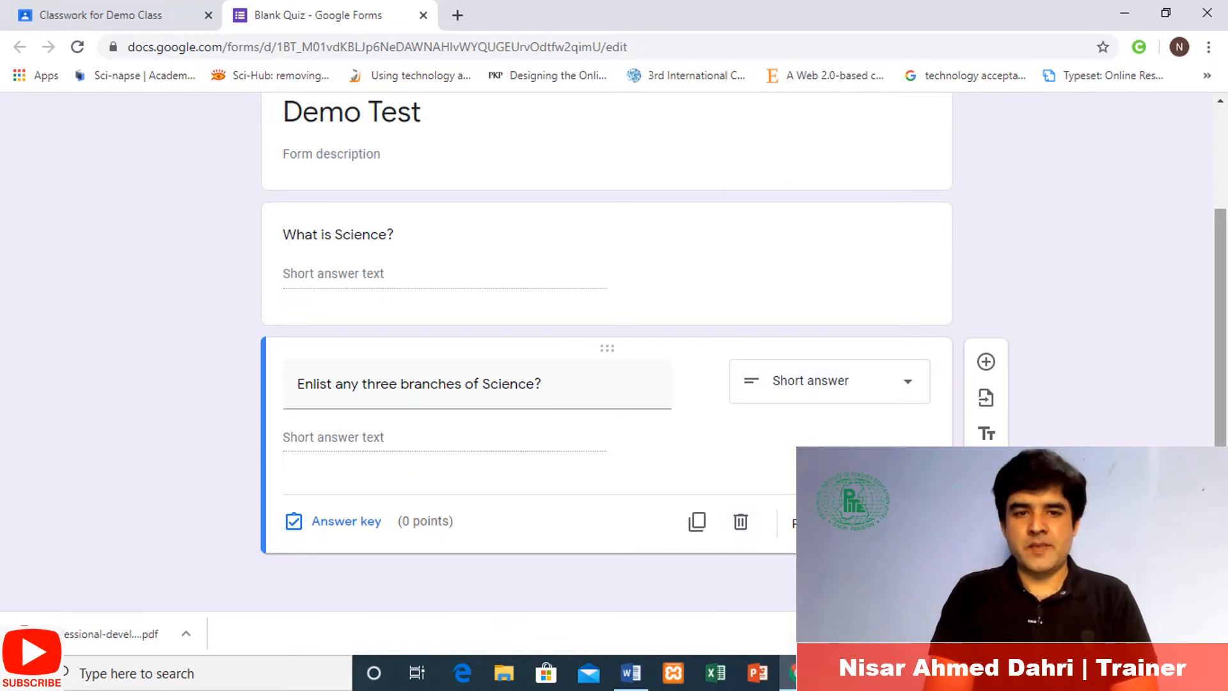
scroll(1216, 275, up, 3)
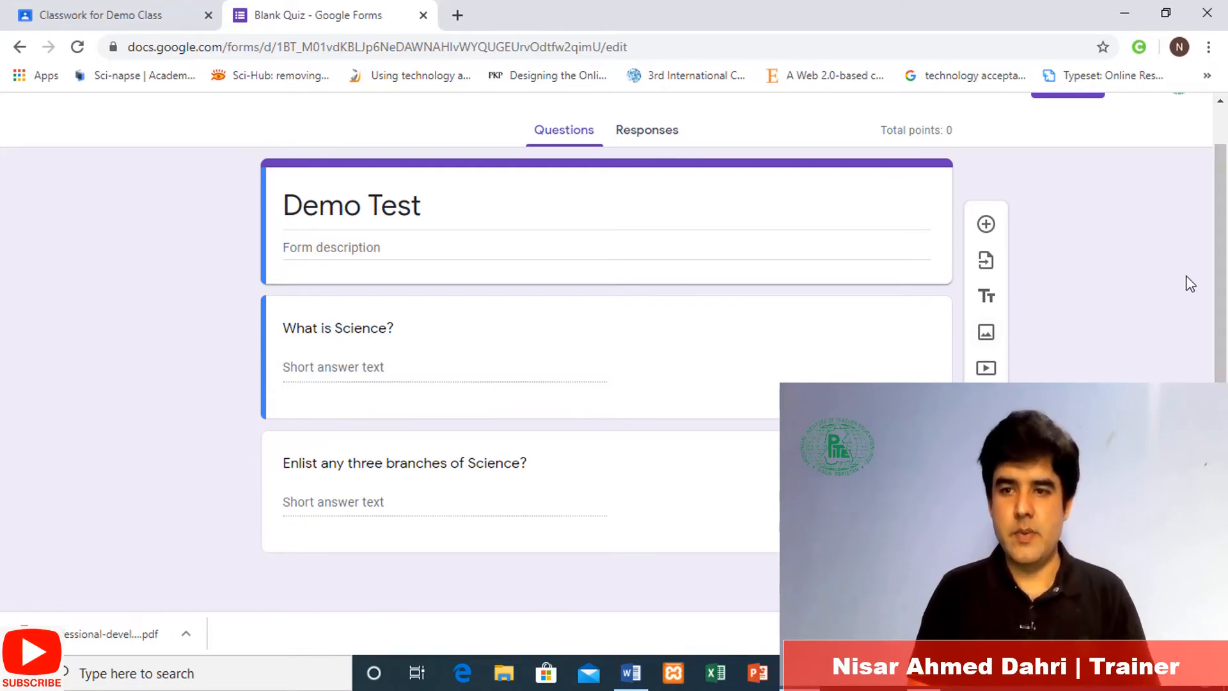
Check the quiz form's responses page and preview the Demo Test form with its two answer fields, leaving the preview without submitting.
right_click(1220, 155)
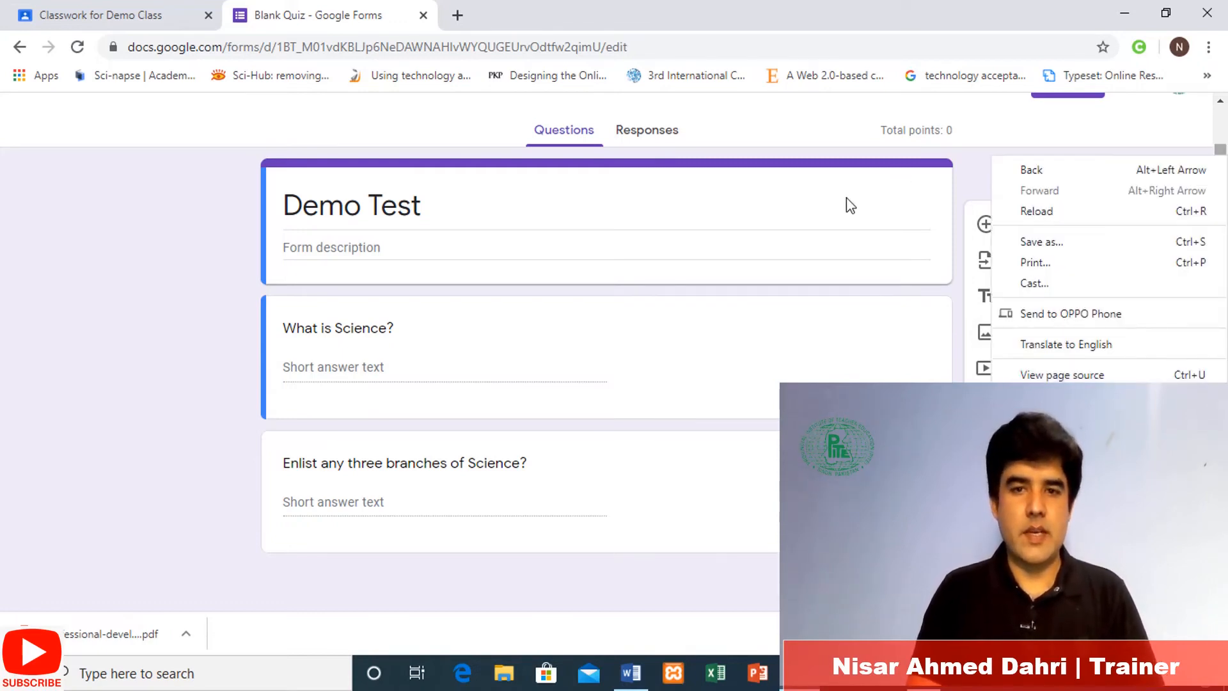
click(650, 132)
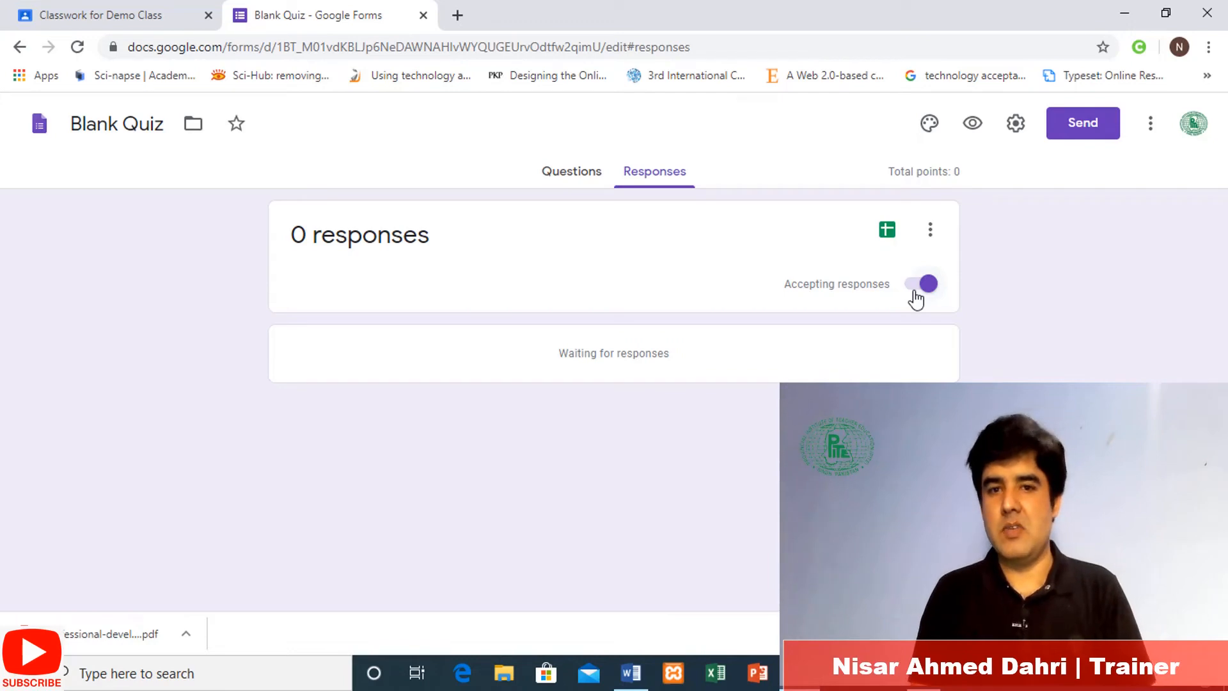
click(973, 124)
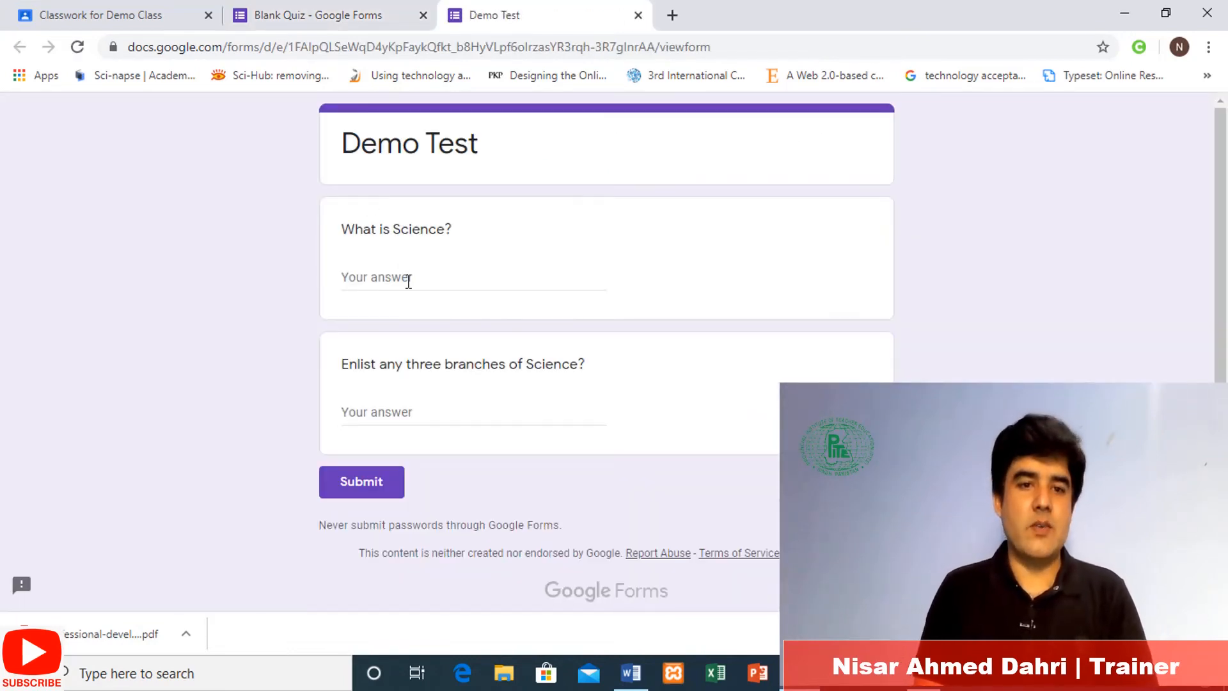
click(408, 282)
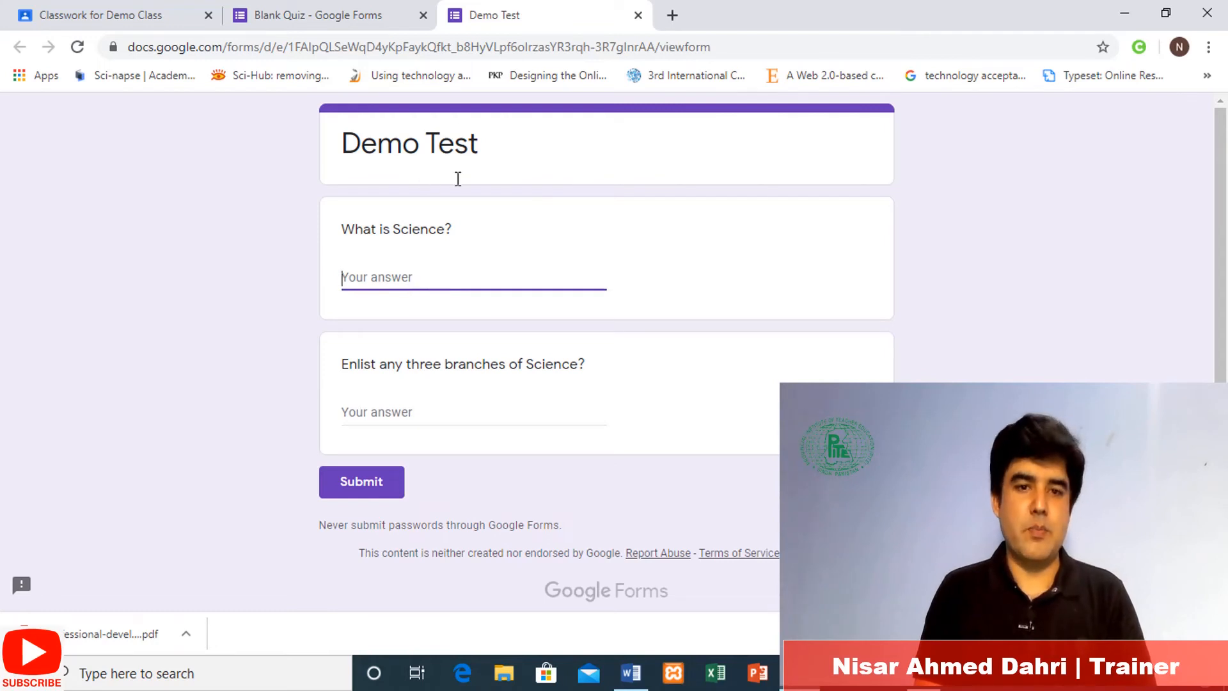
click(433, 409)
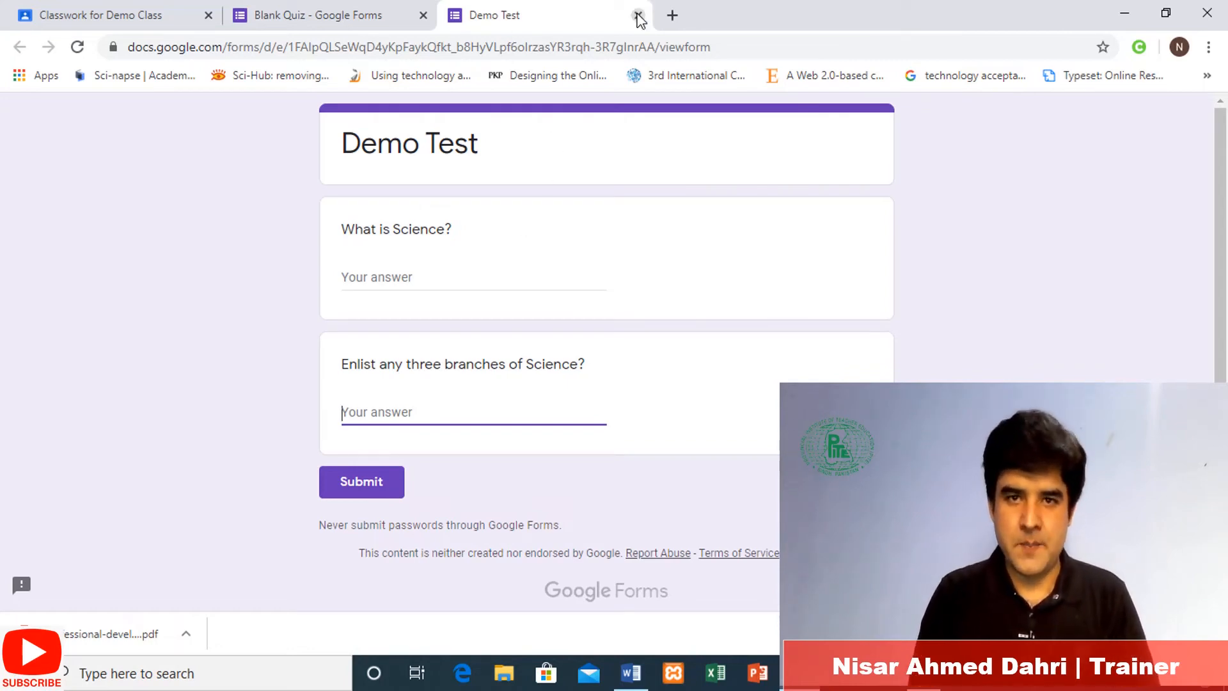
click(638, 16)
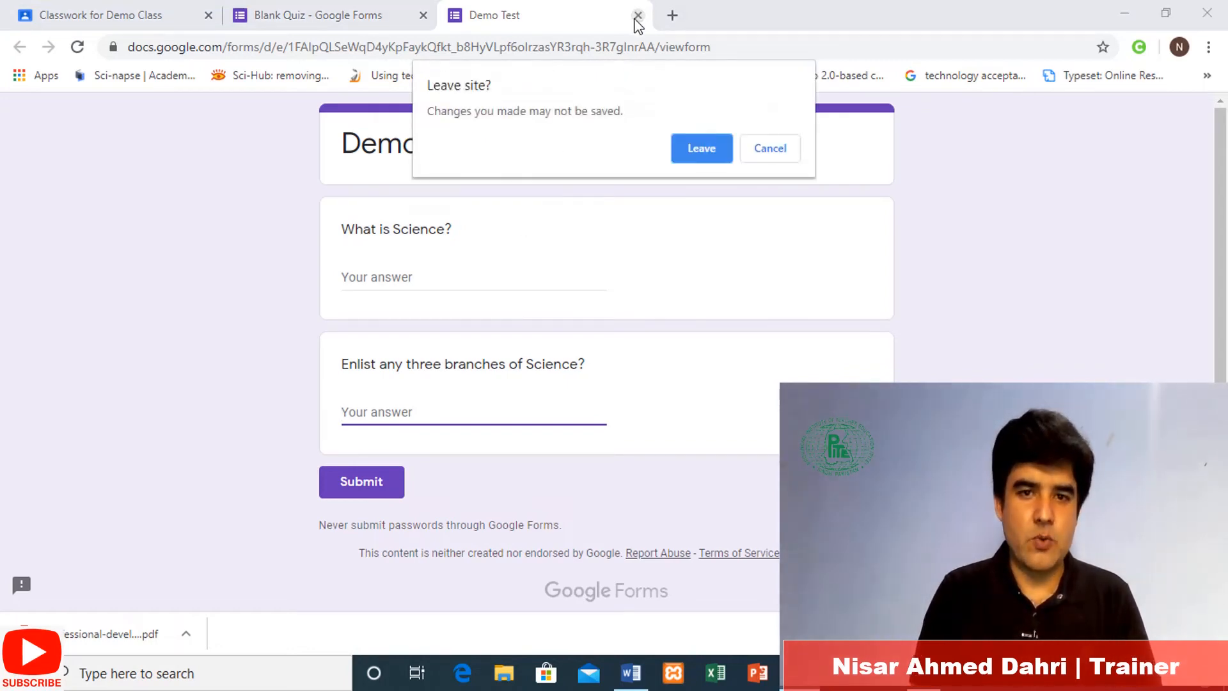
click(701, 149)
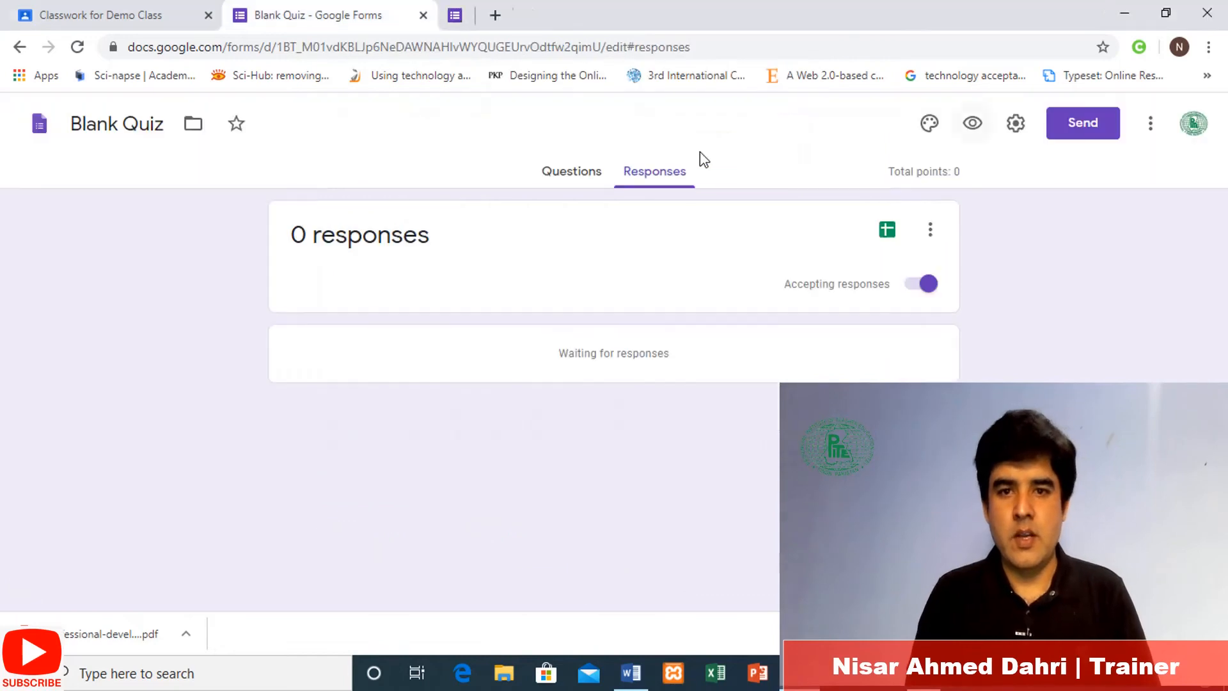
Return to the Demo Class classwork, view the Demo Test form attached to Simple Demo Test, and close both form tabs.
click(140, 8)
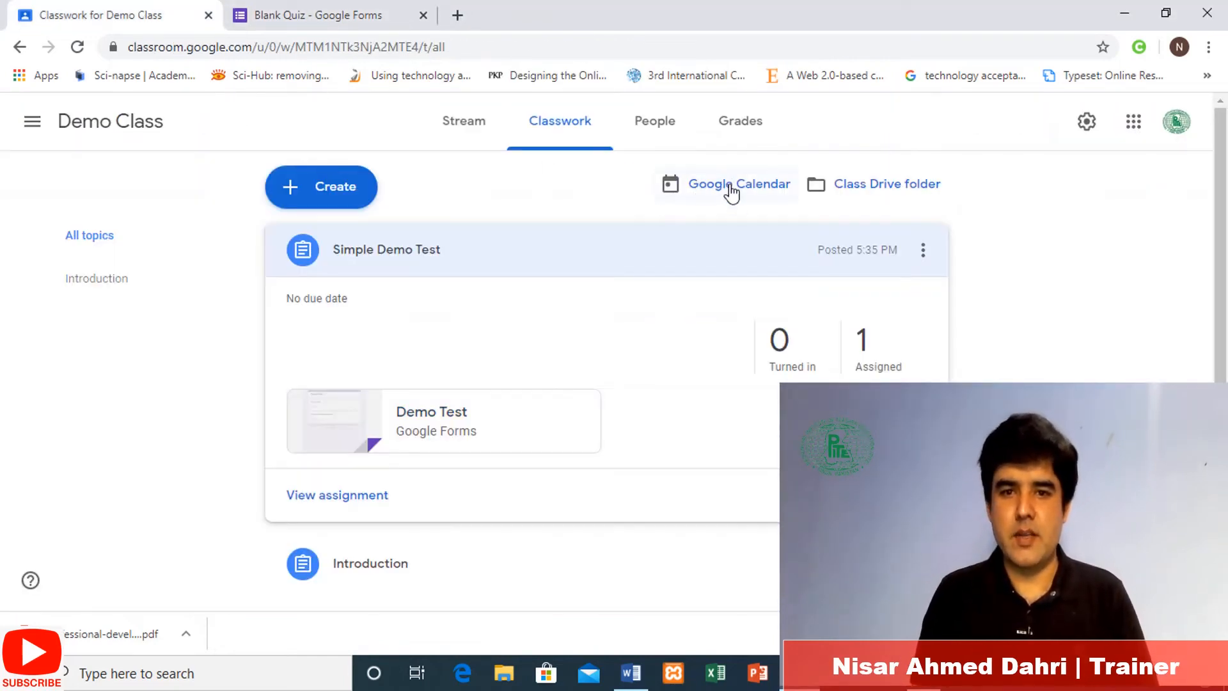
click(367, 261)
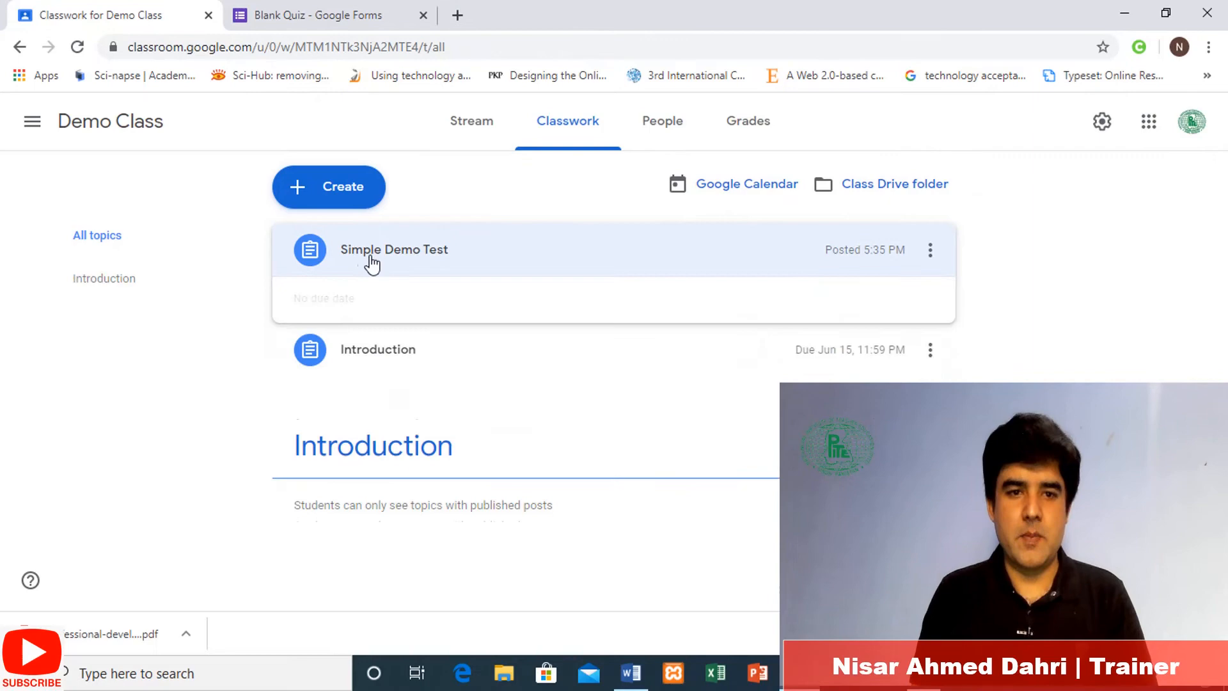
click(421, 267)
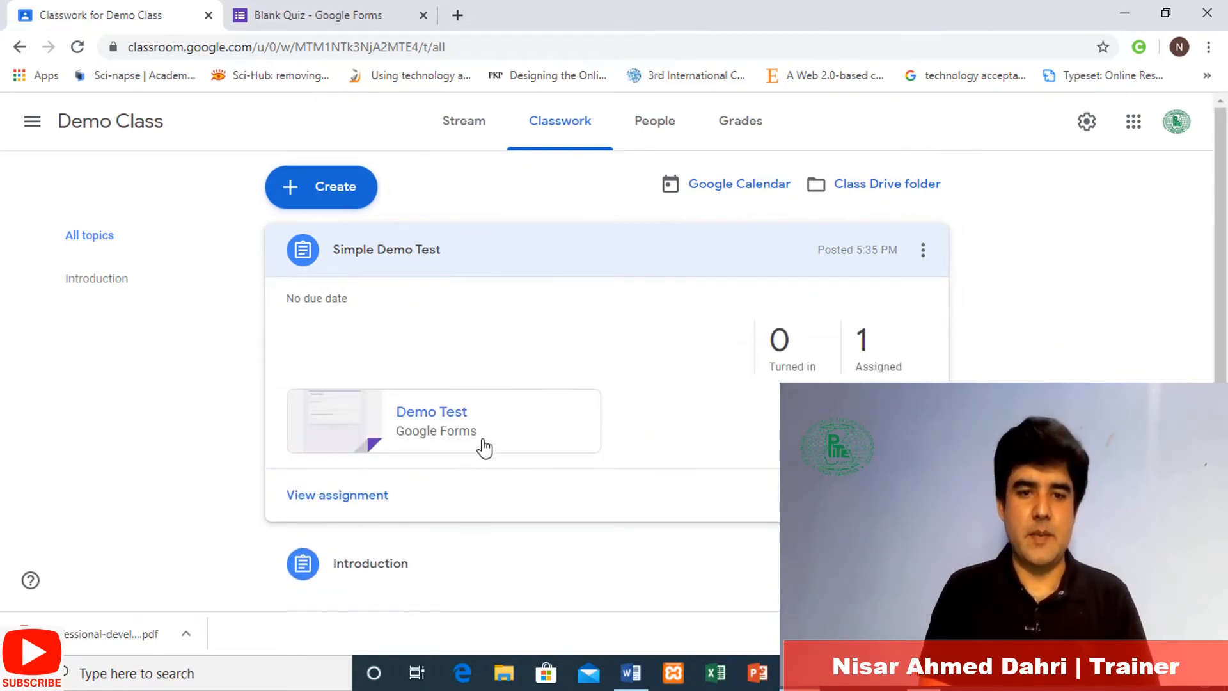
click(486, 444)
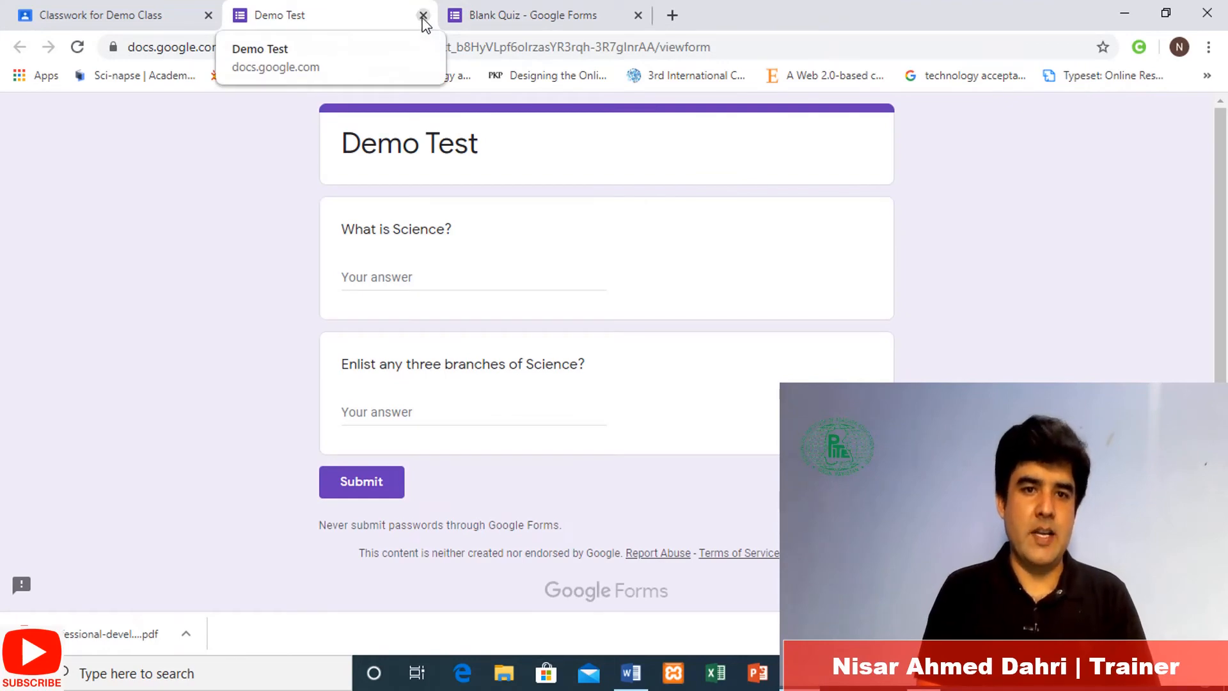
click(423, 16)
click(421, 16)
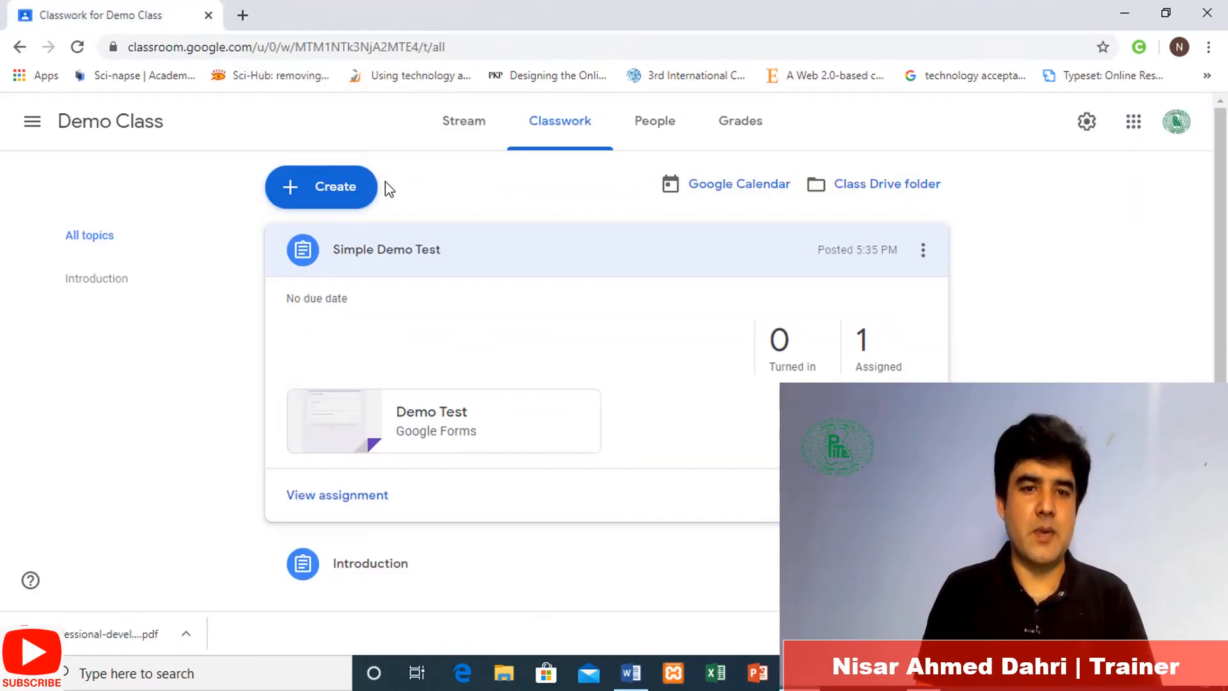
click(373, 275)
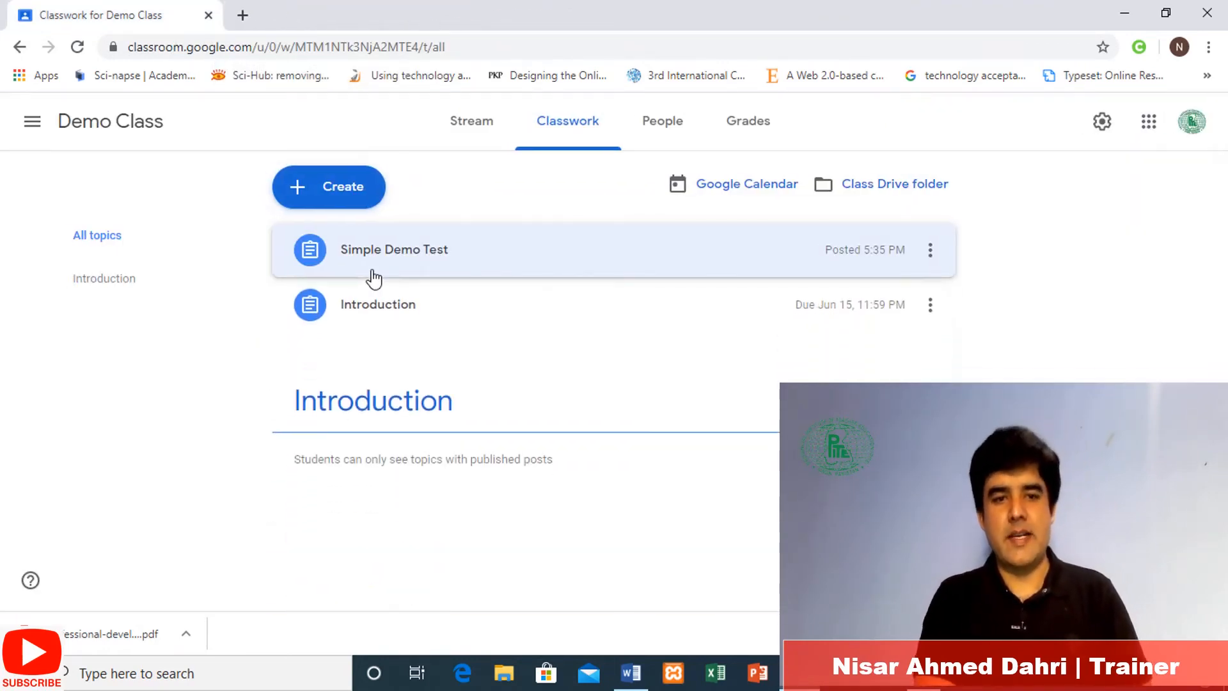
Create a classwork question reading "Explain the Science with respect technology?".
click(362, 195)
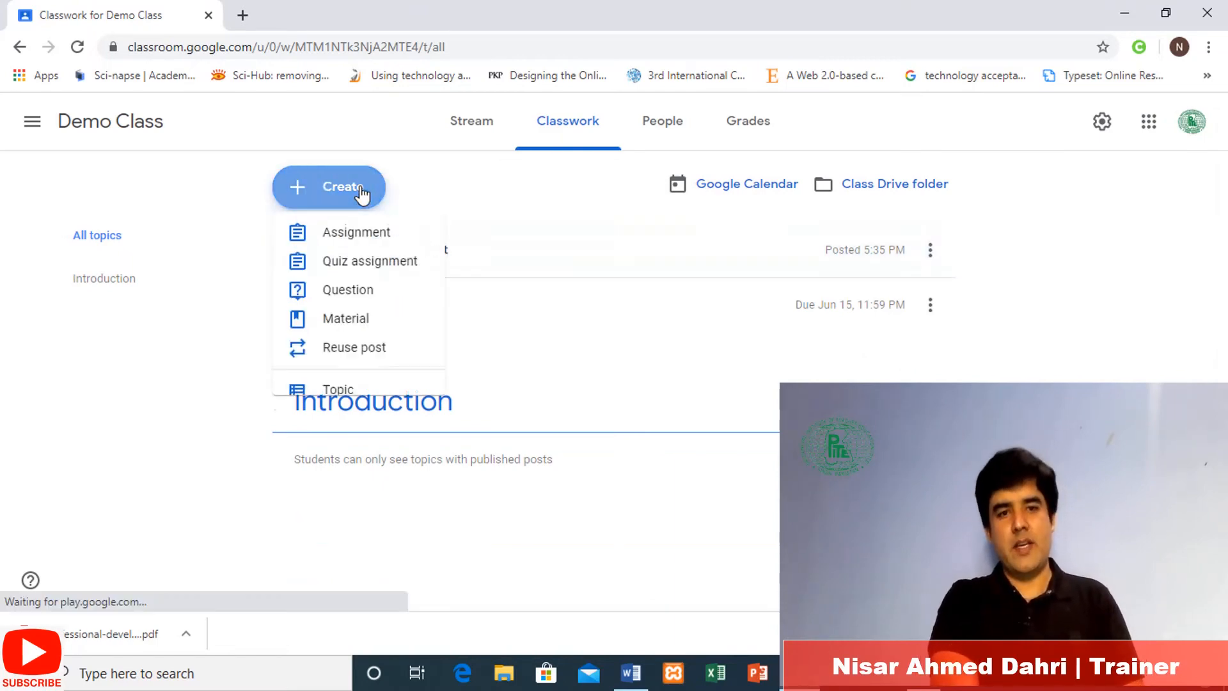
click(378, 297)
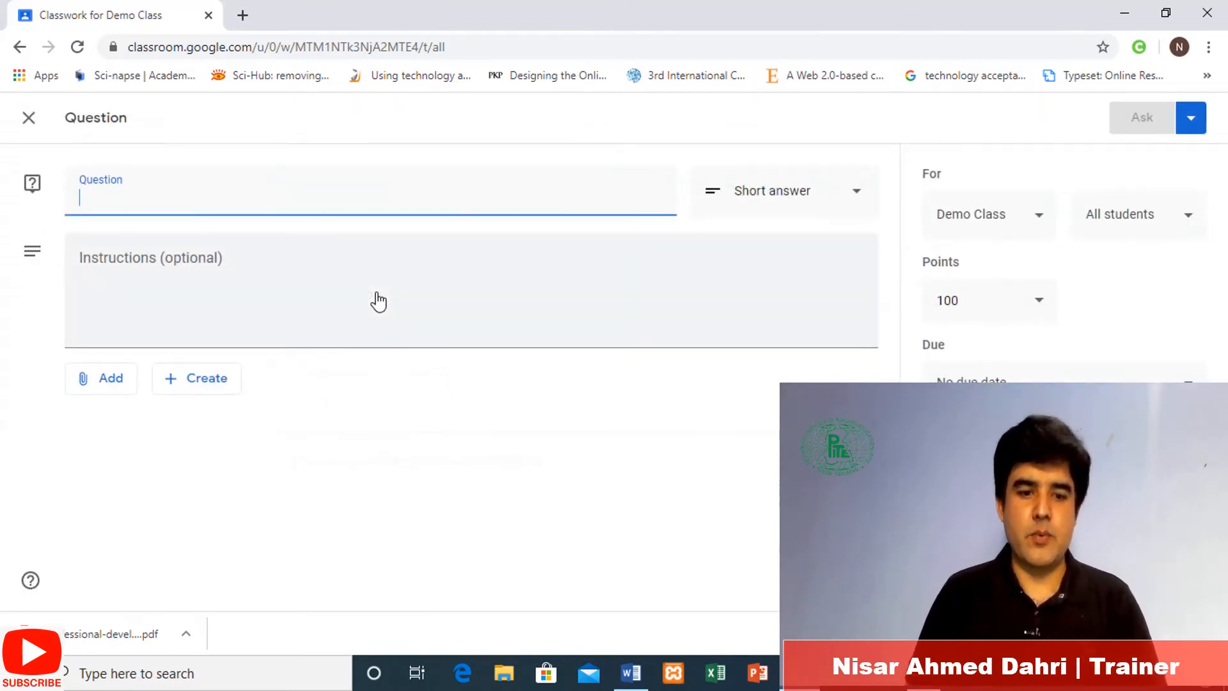
text(Ex)
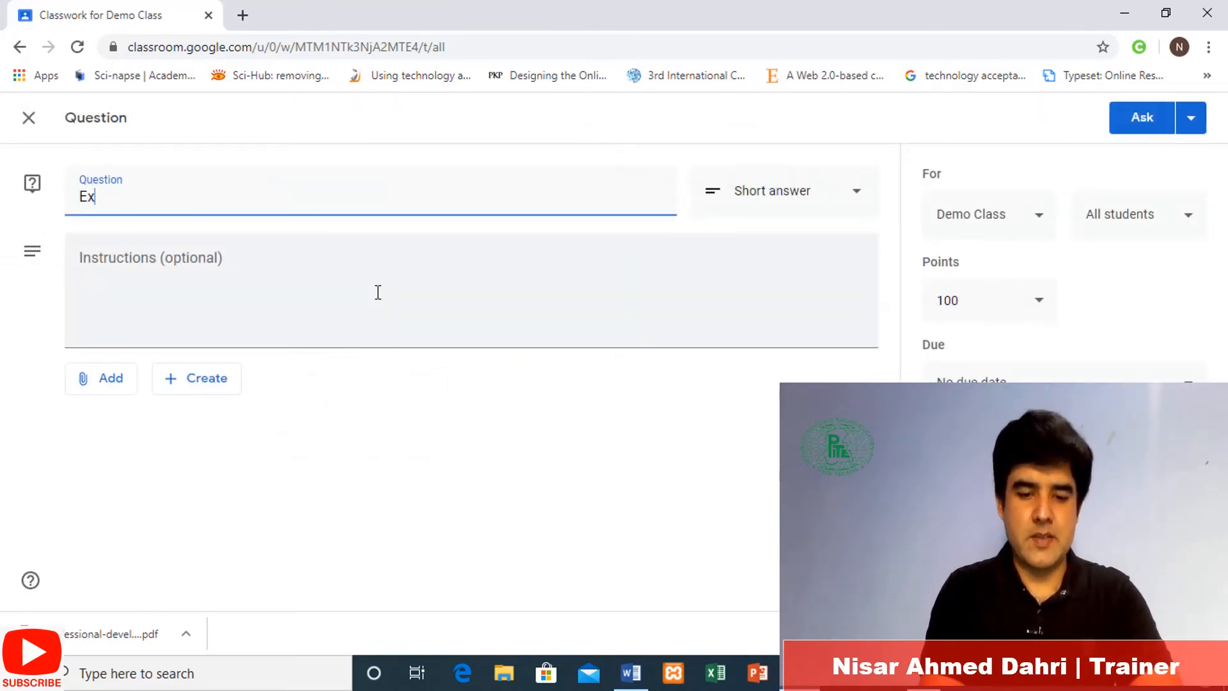
text(plain th)
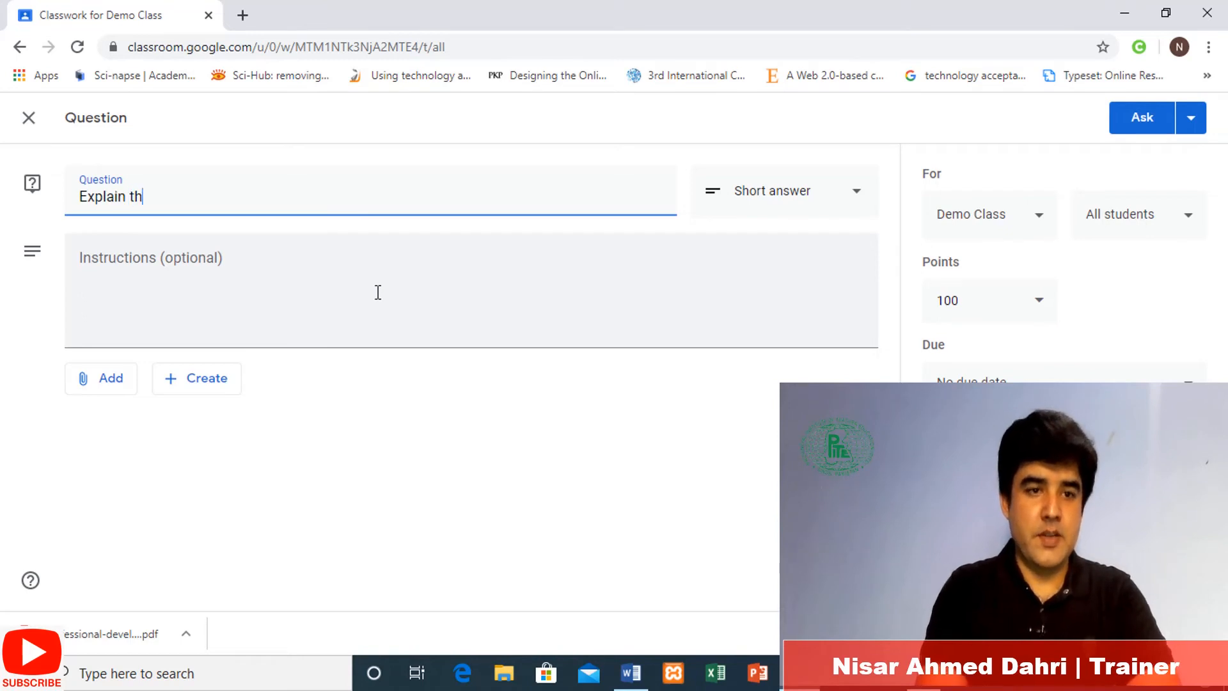
text(e Science )
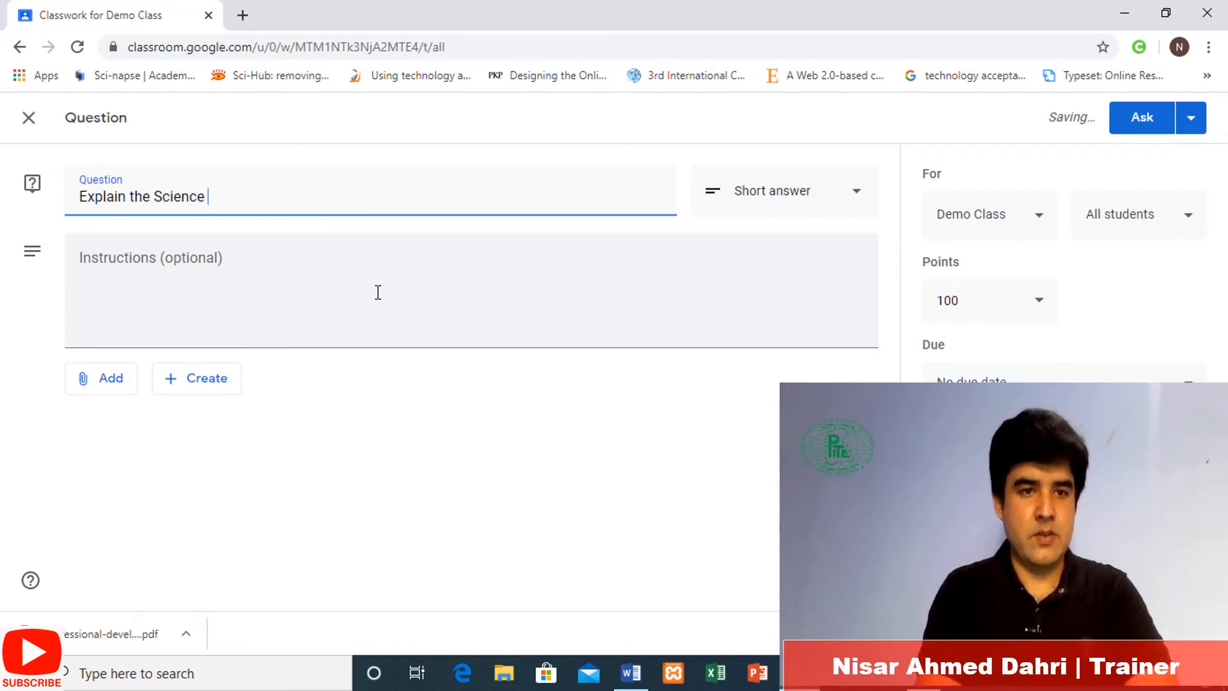
text(with )
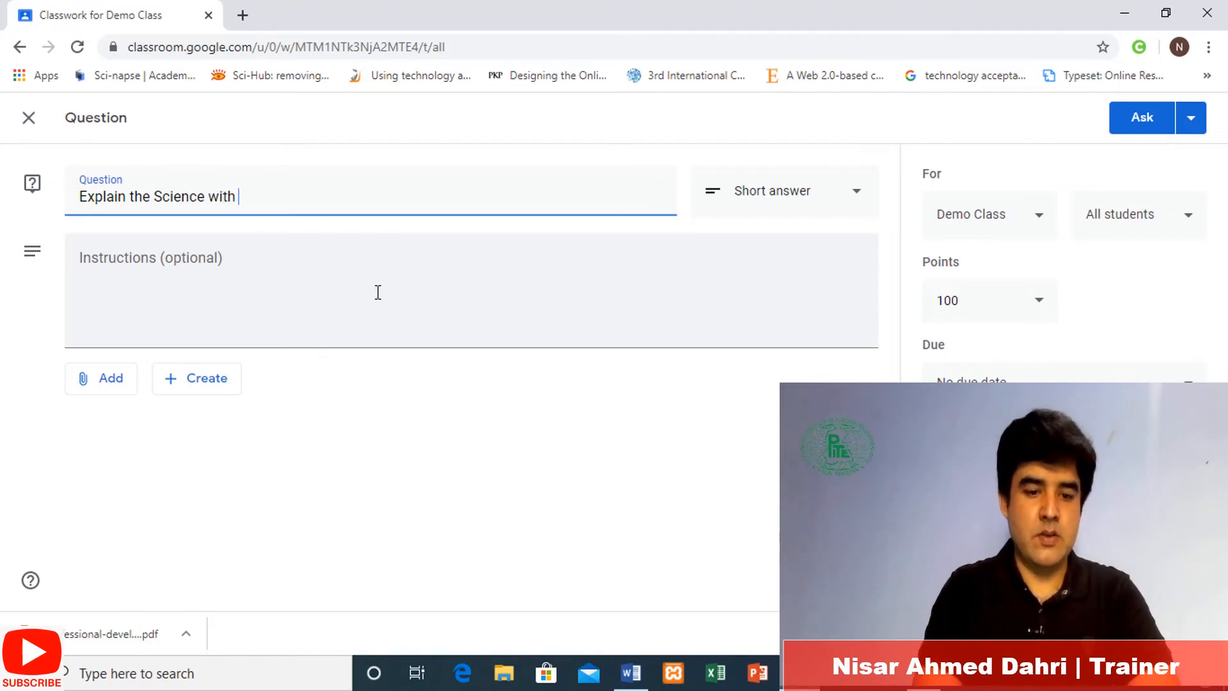
text(r)
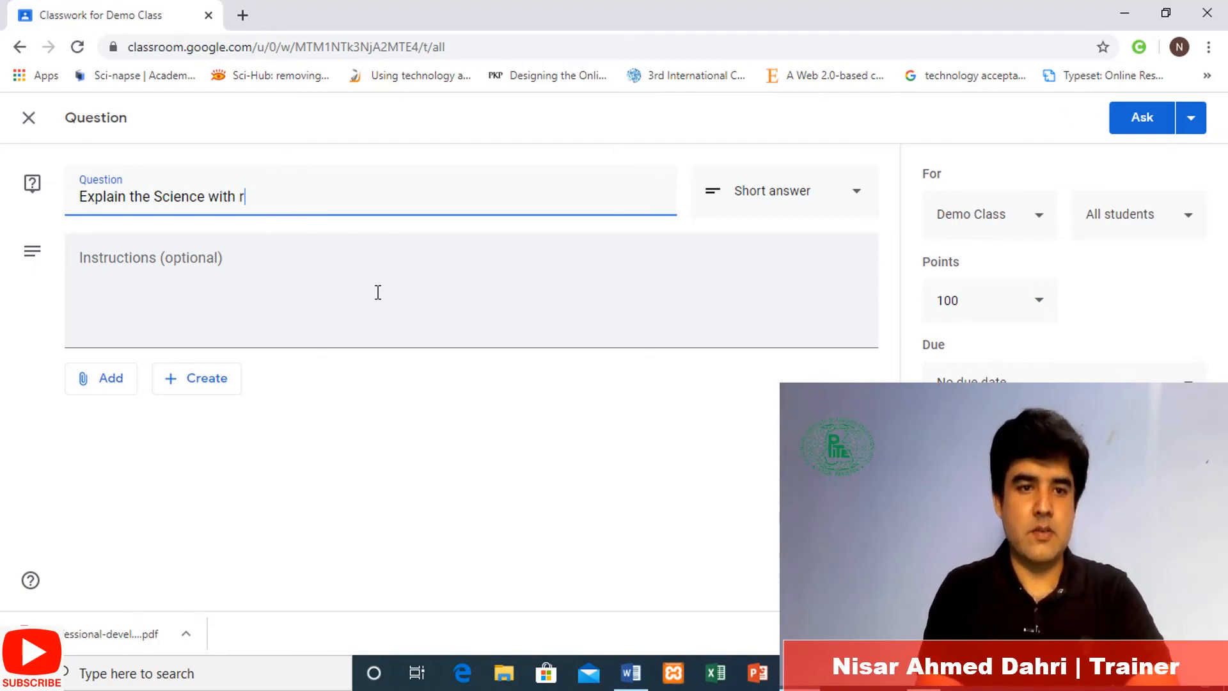
text(espect)
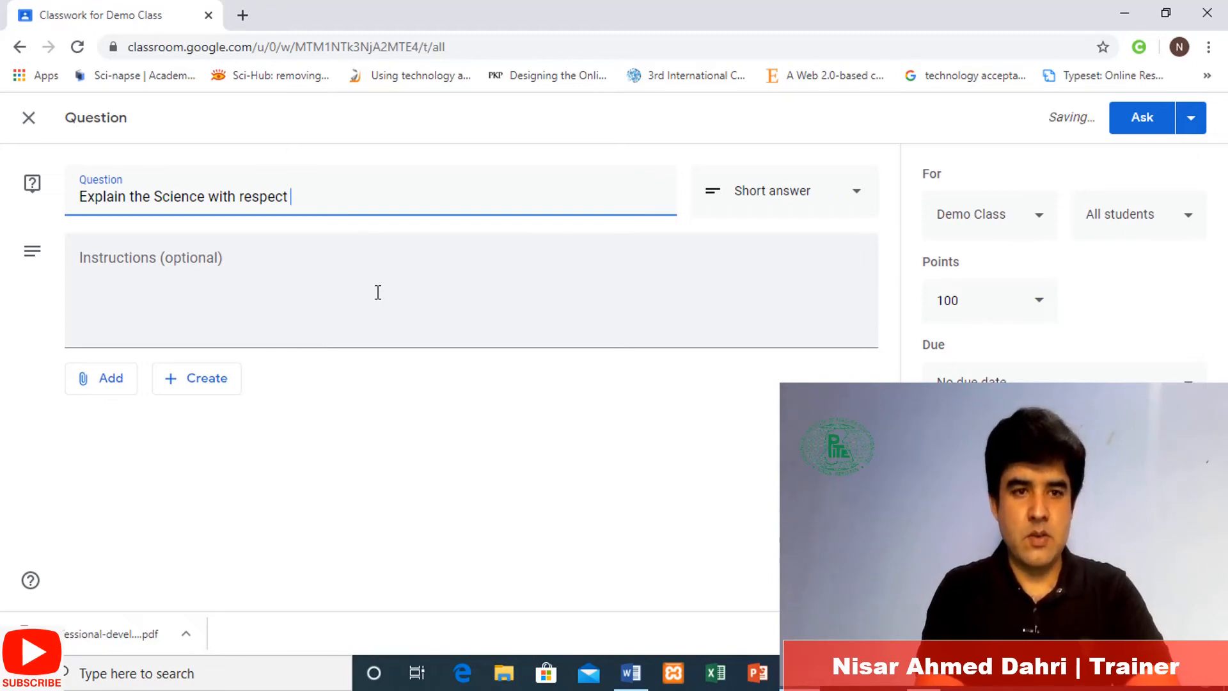
text( tec)
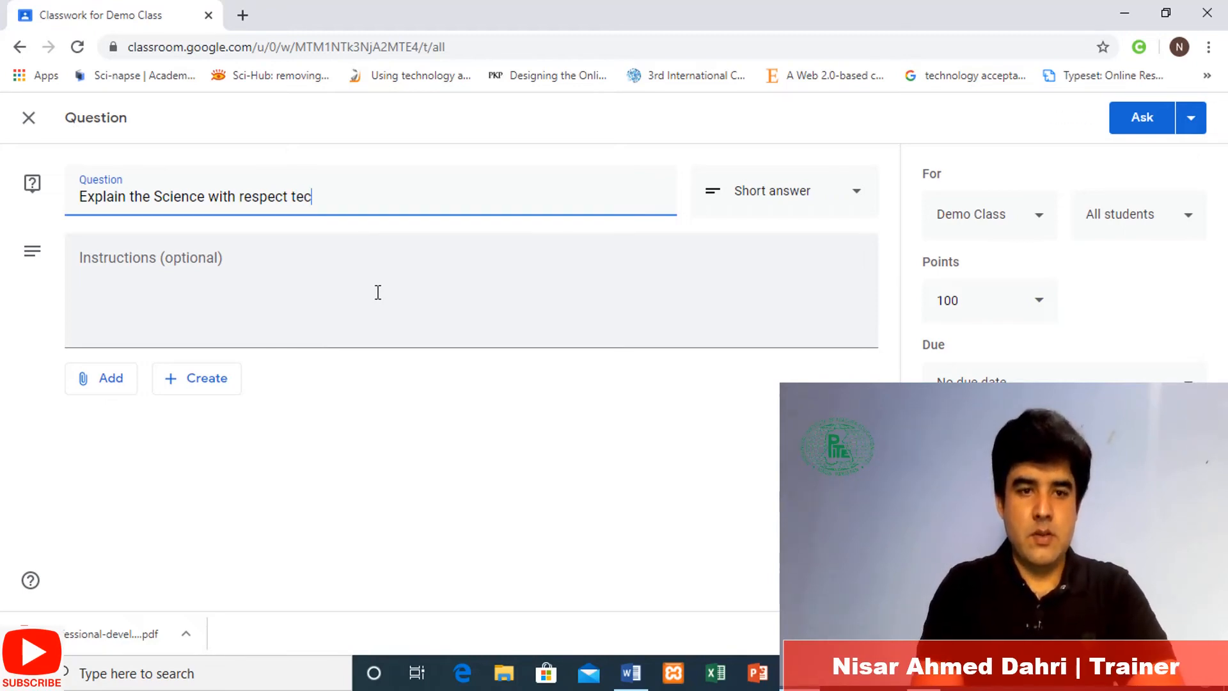
text(hnology)
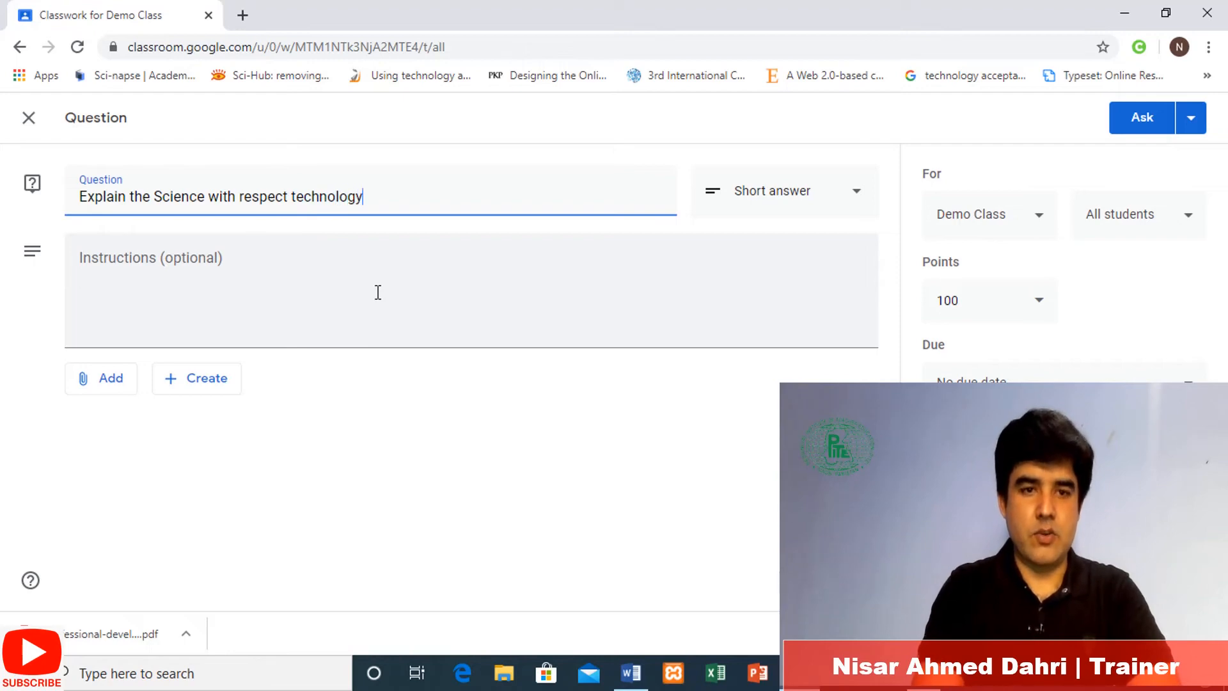
text(?)
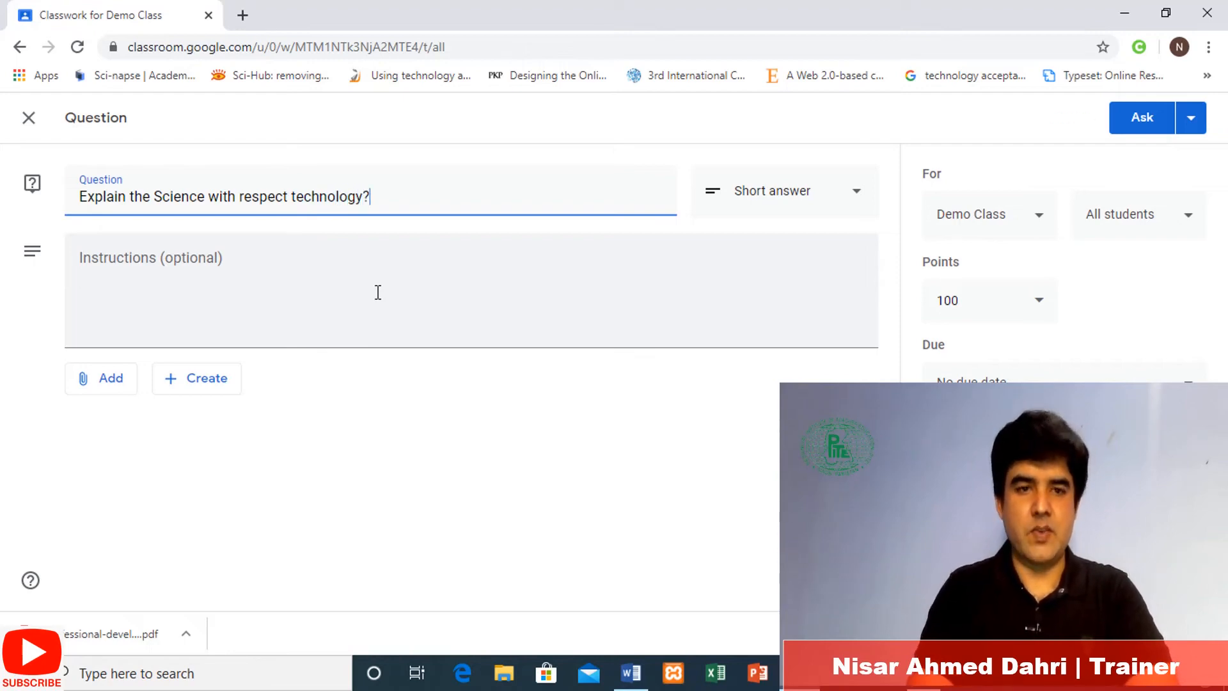
Review the question's instructions, points and due date options, and file it under the Introduction topic.
click(185, 280)
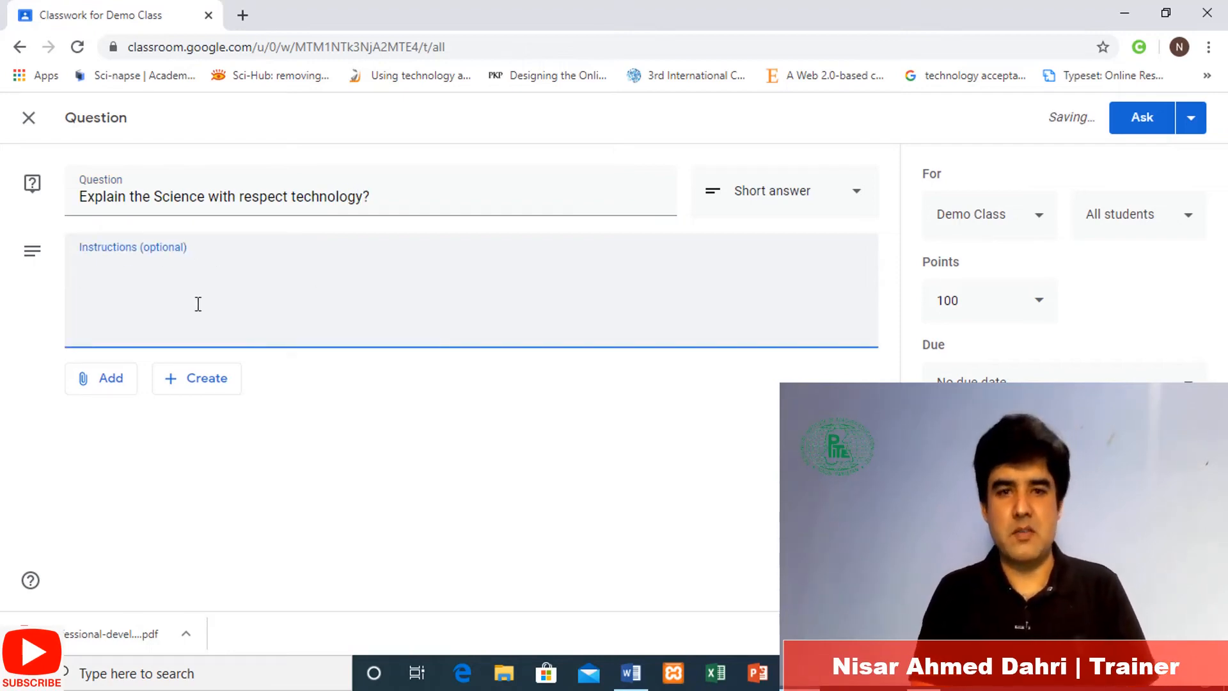
click(1039, 313)
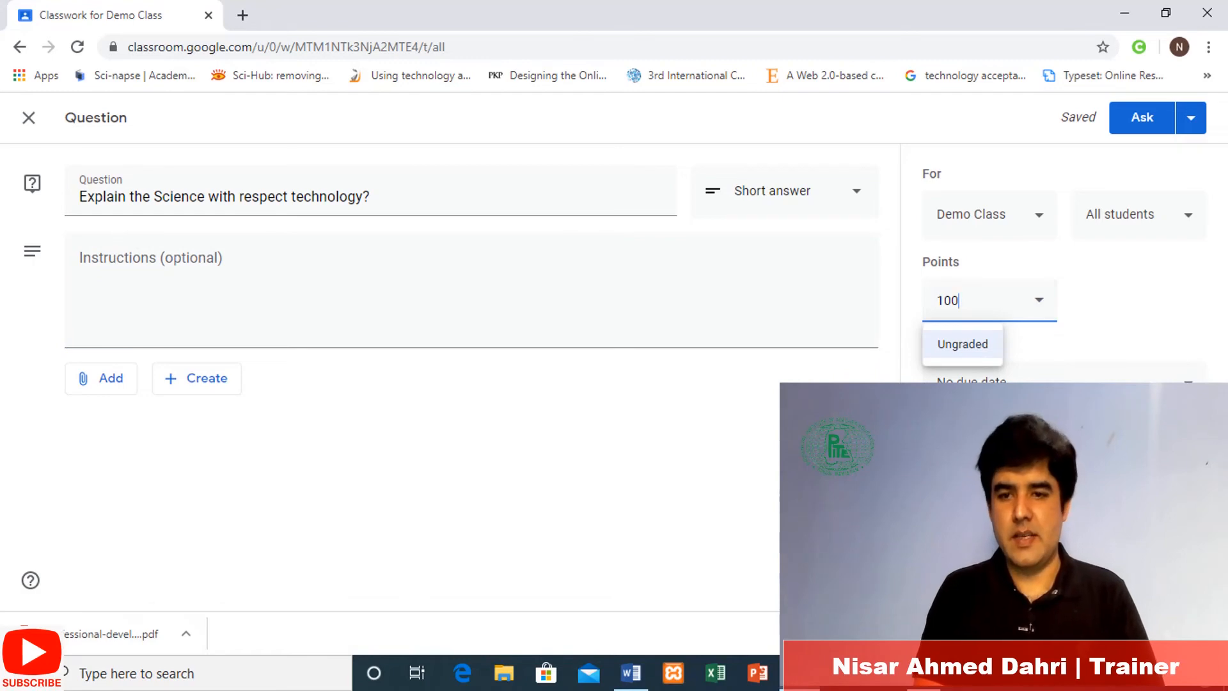
click(1024, 392)
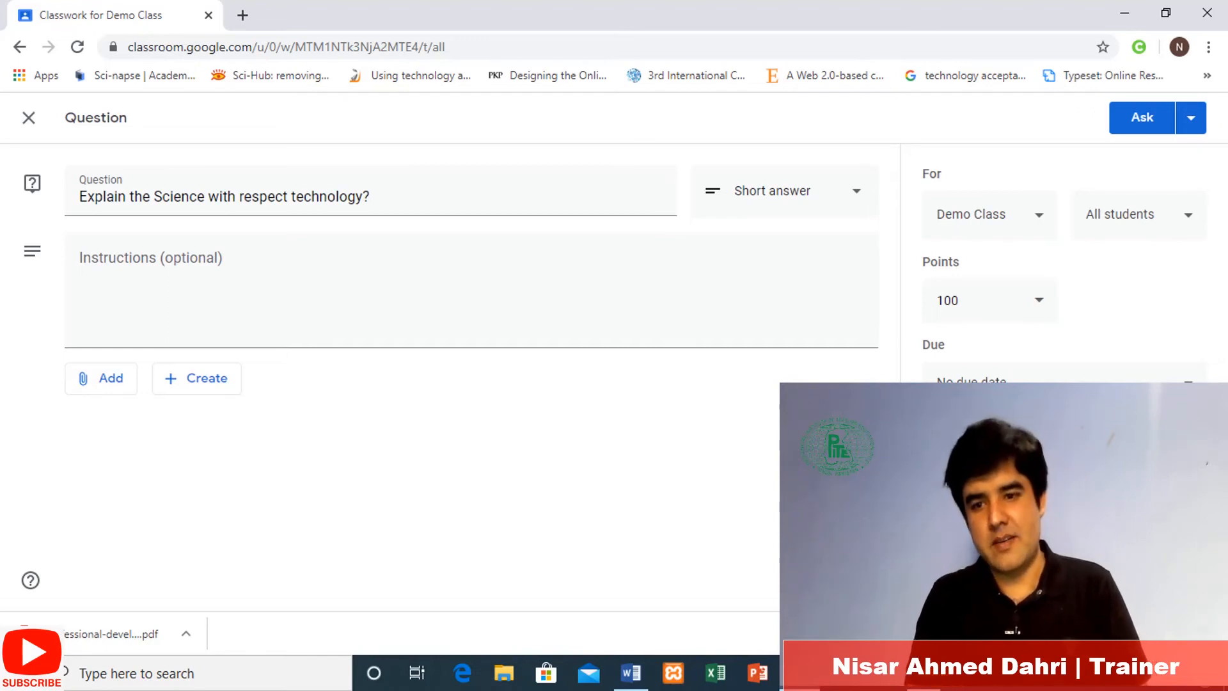
click(1063, 467)
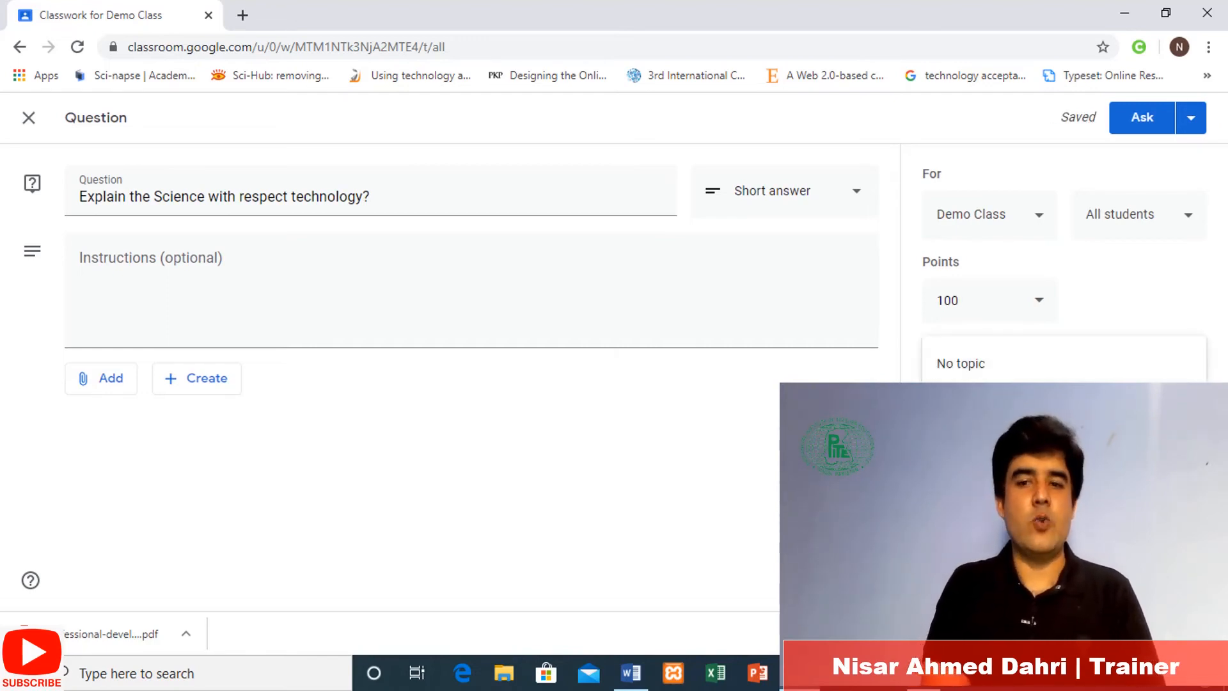
click(1063, 467)
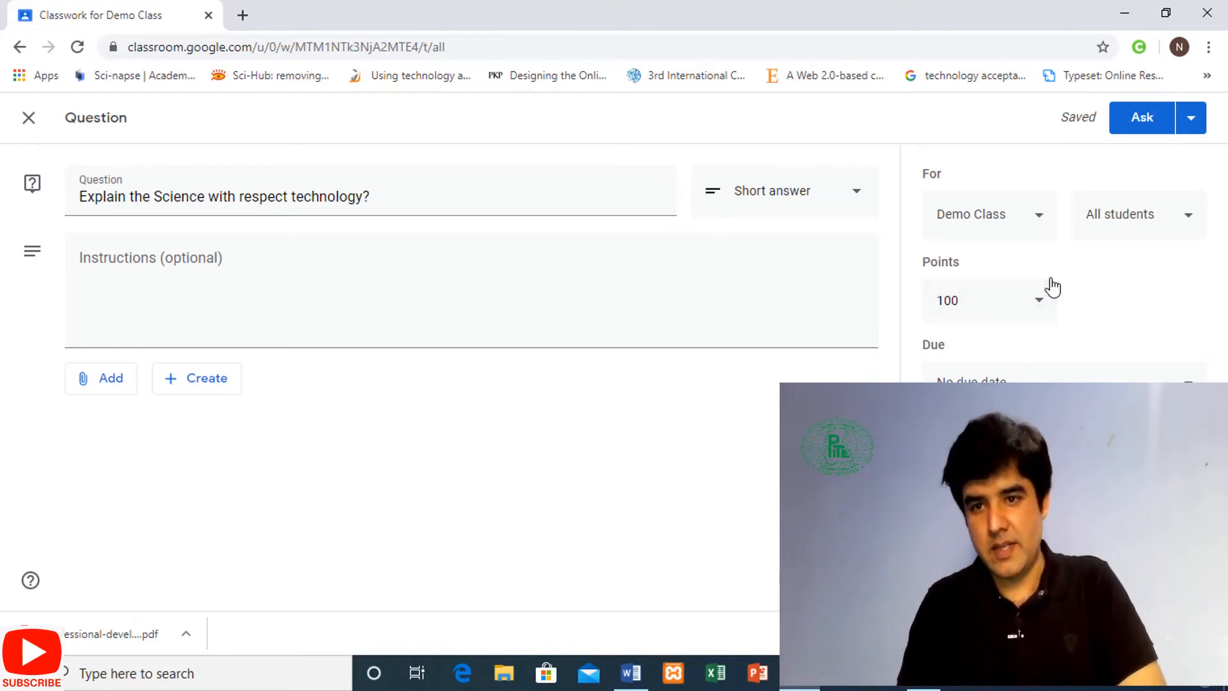
Review the question's class, student and posting options, and post it to all students of Demo Class.
click(1031, 230)
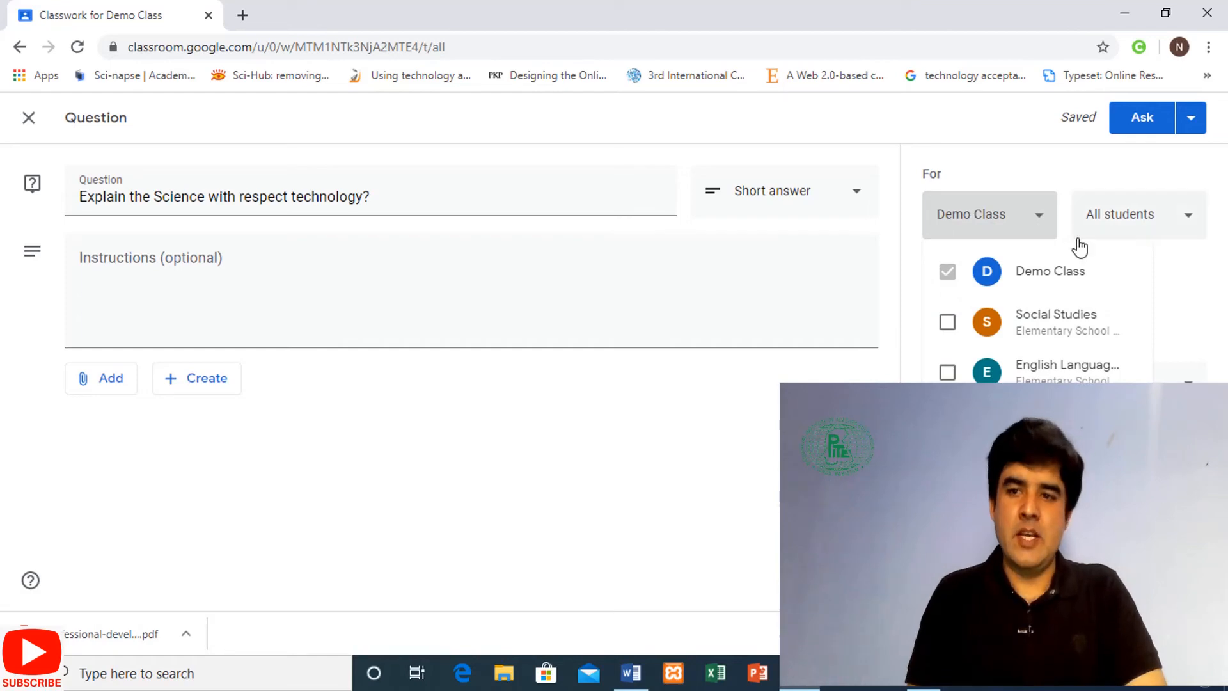
click(1123, 227)
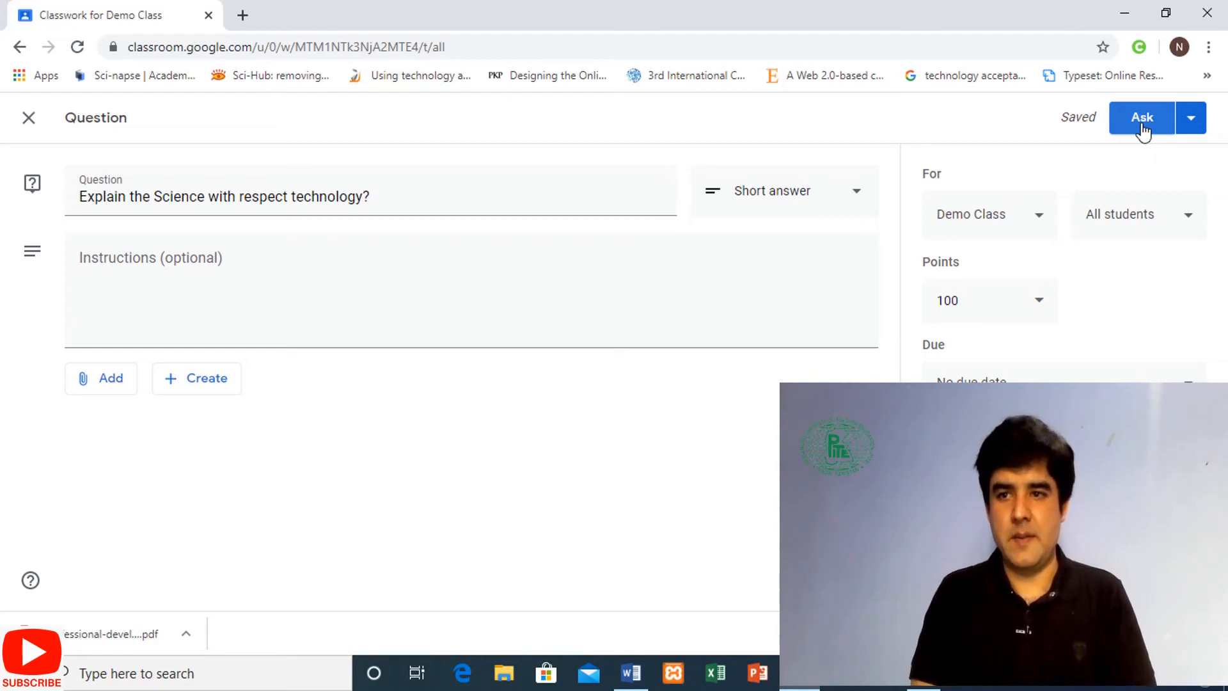
click(1194, 118)
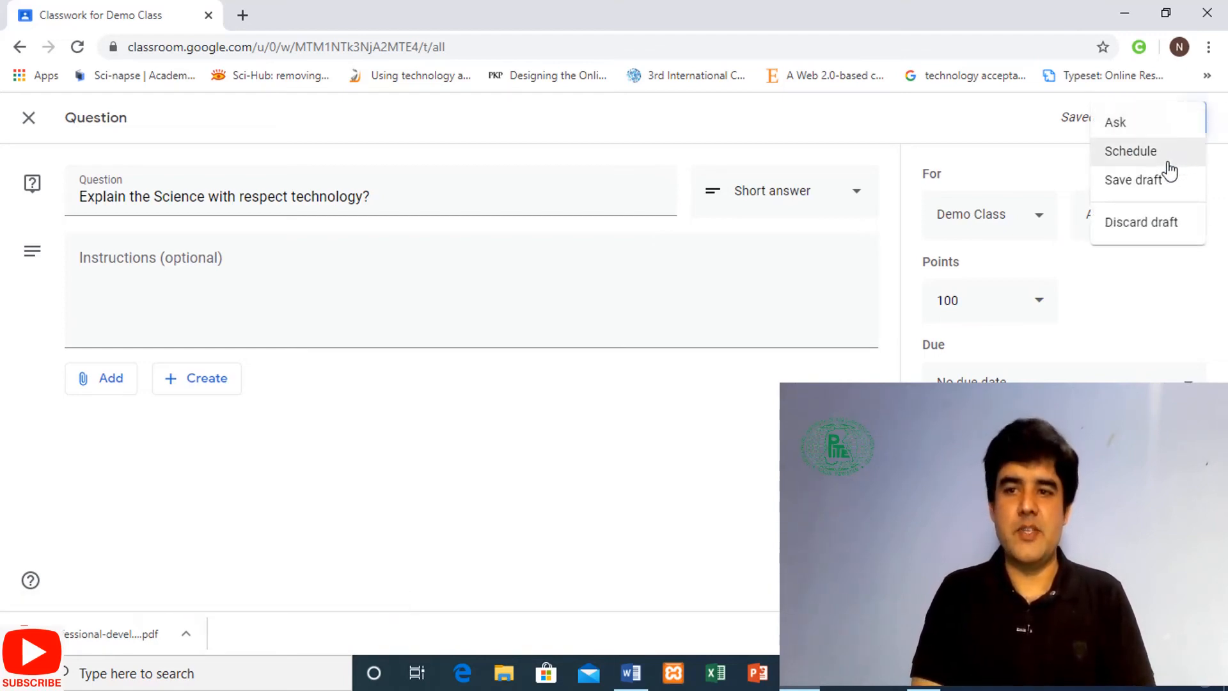
click(1079, 140)
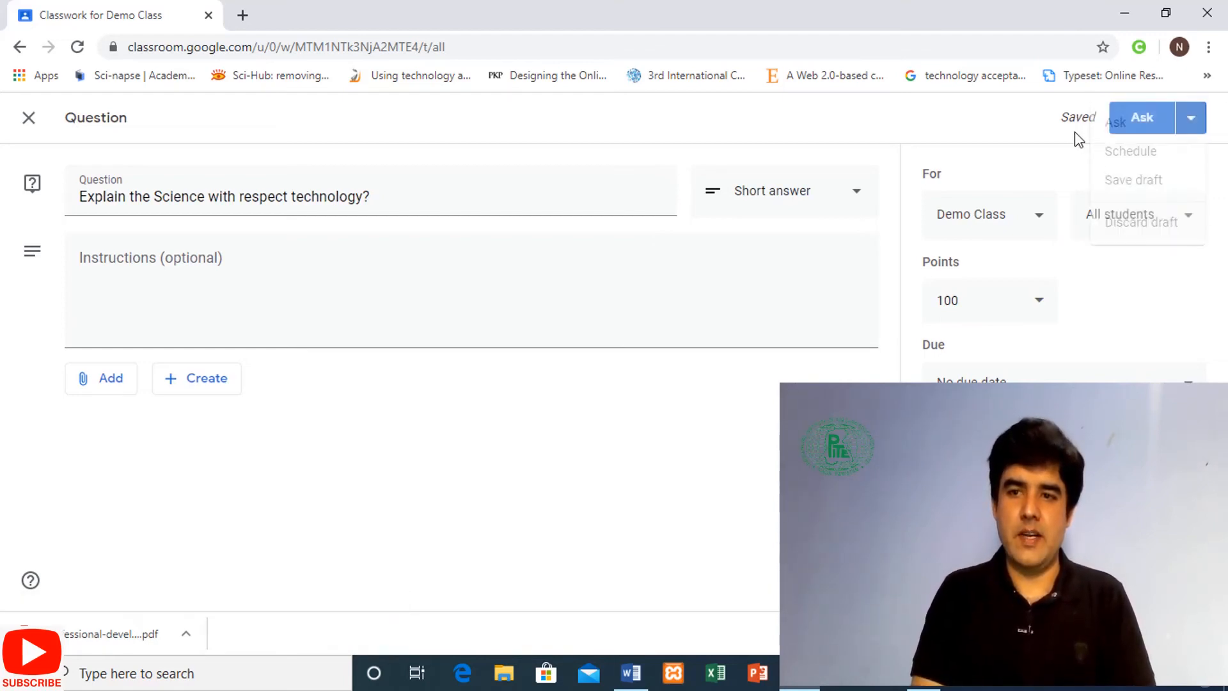
click(1125, 128)
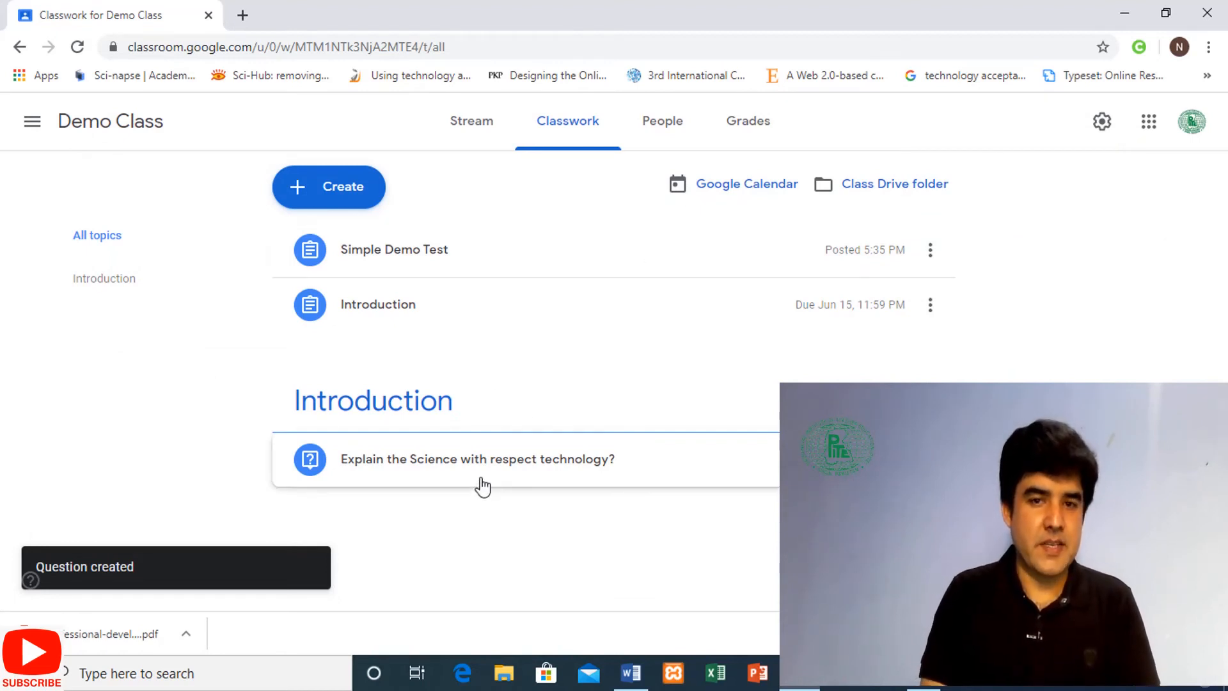
Create a classwork material titled "Handouts" with the description "Science and its branches".
click(350, 194)
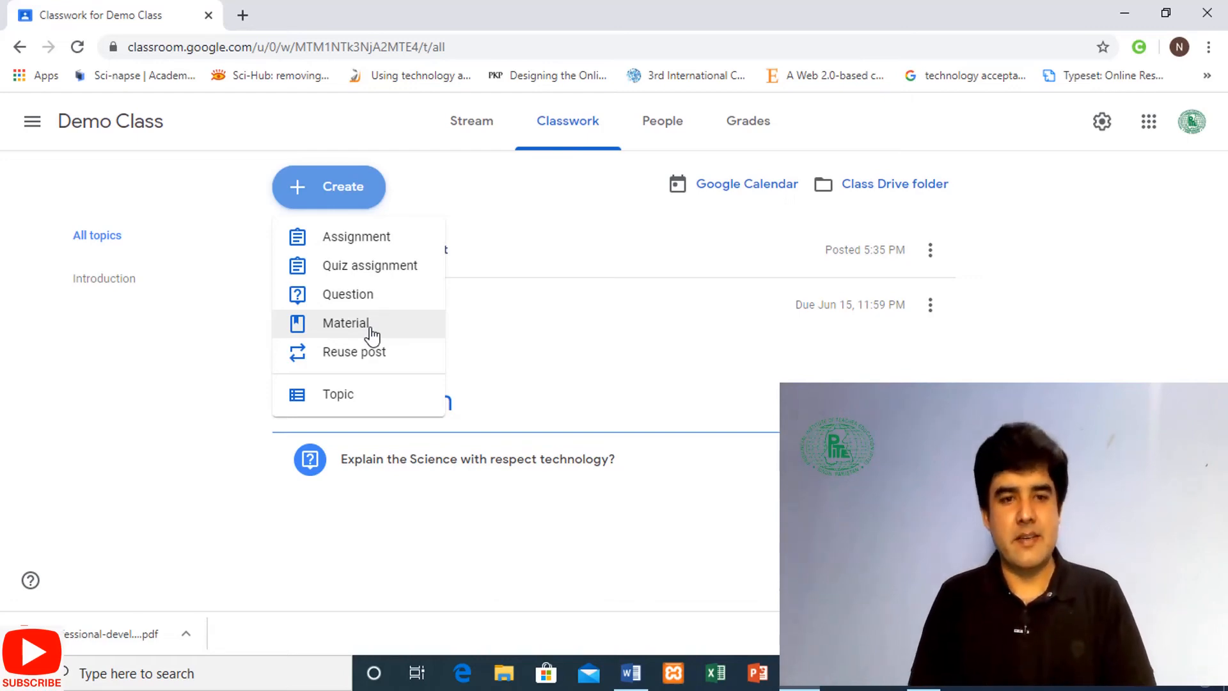
click(370, 329)
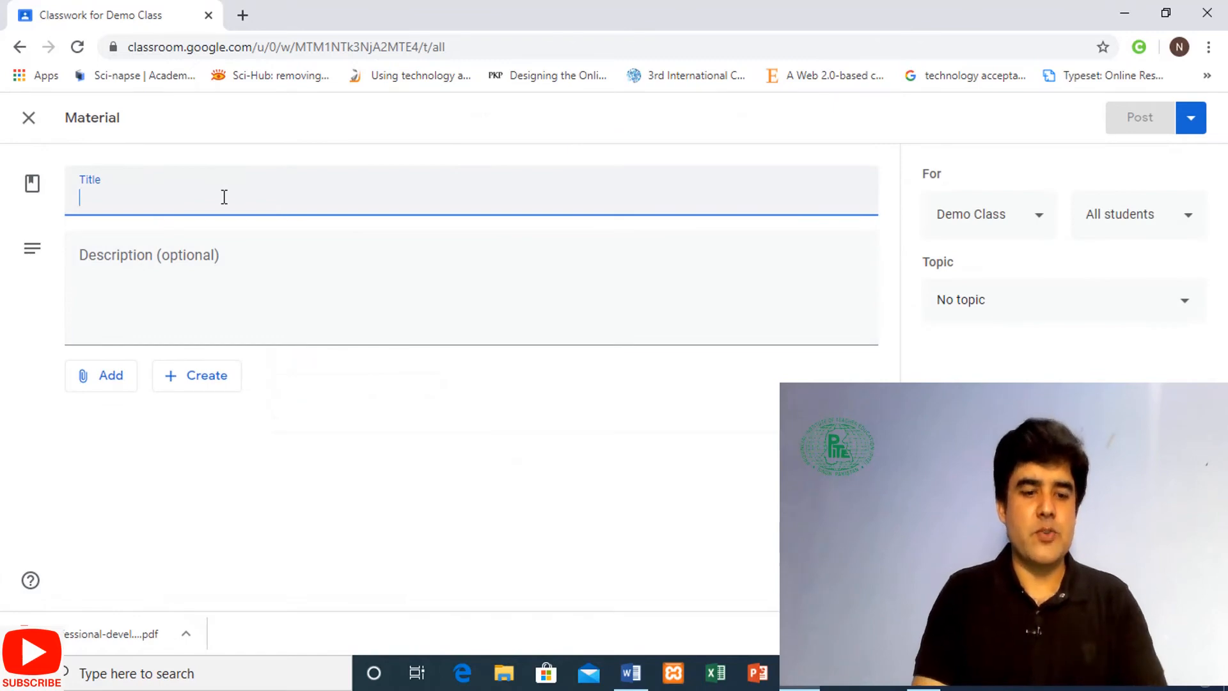
text(Handouts)
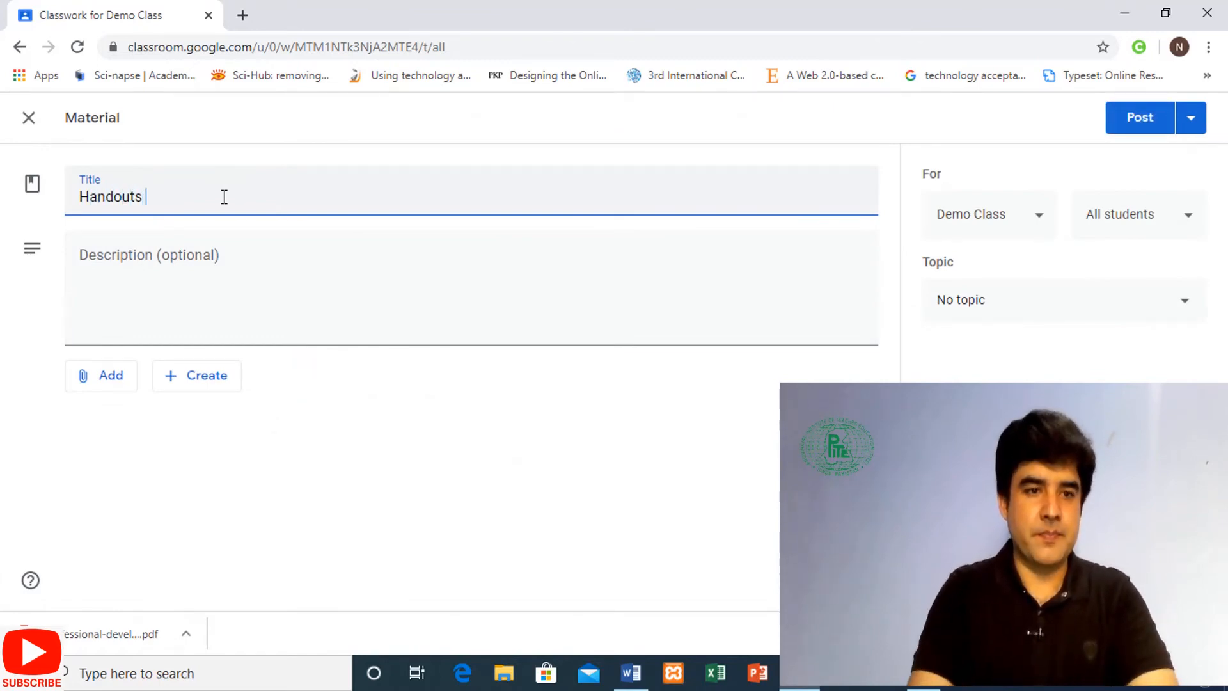
click(196, 252)
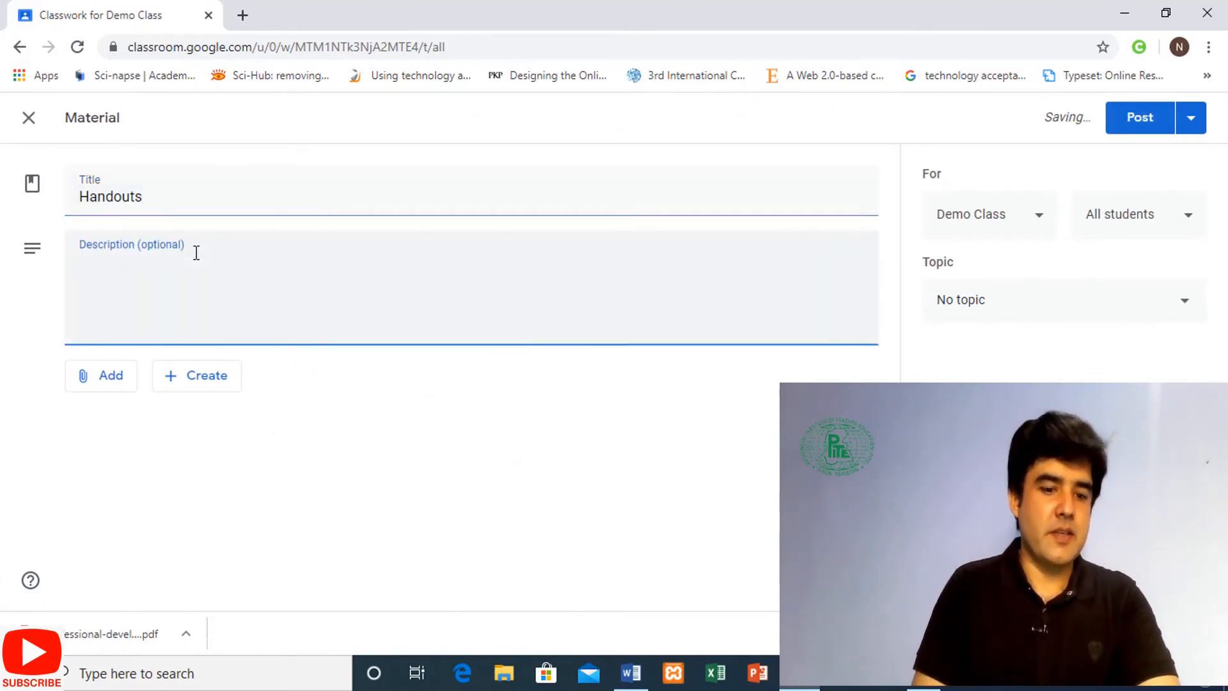
text(Sci)
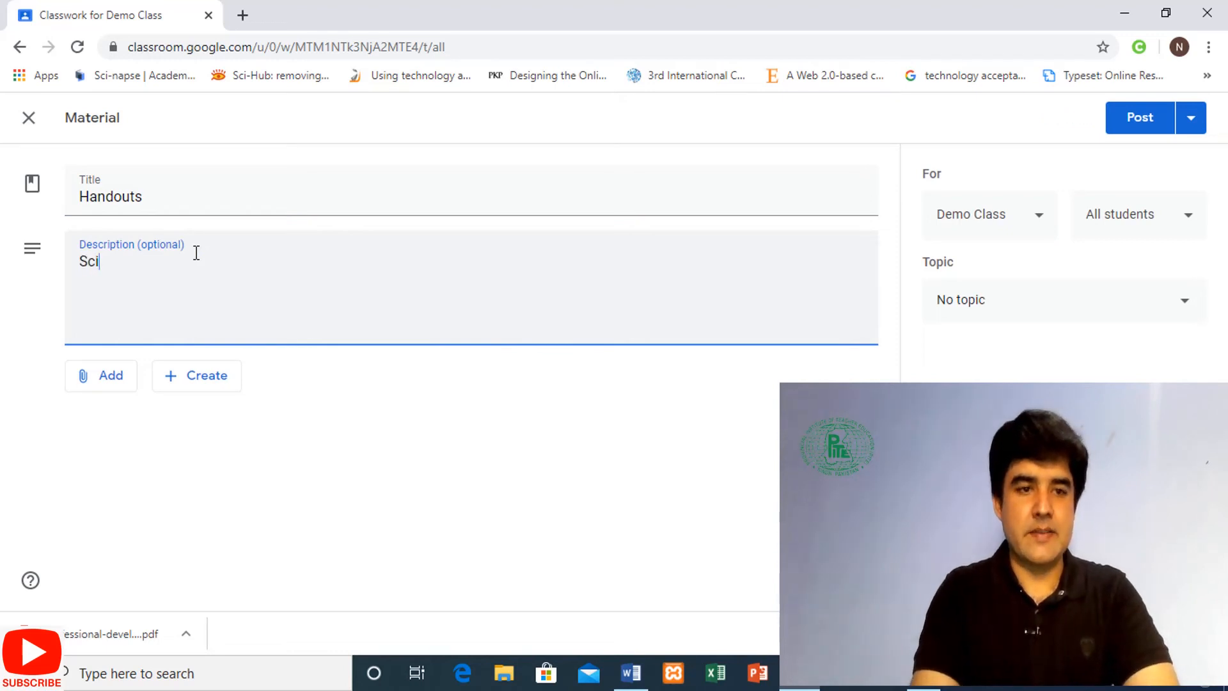
text(ence and its )
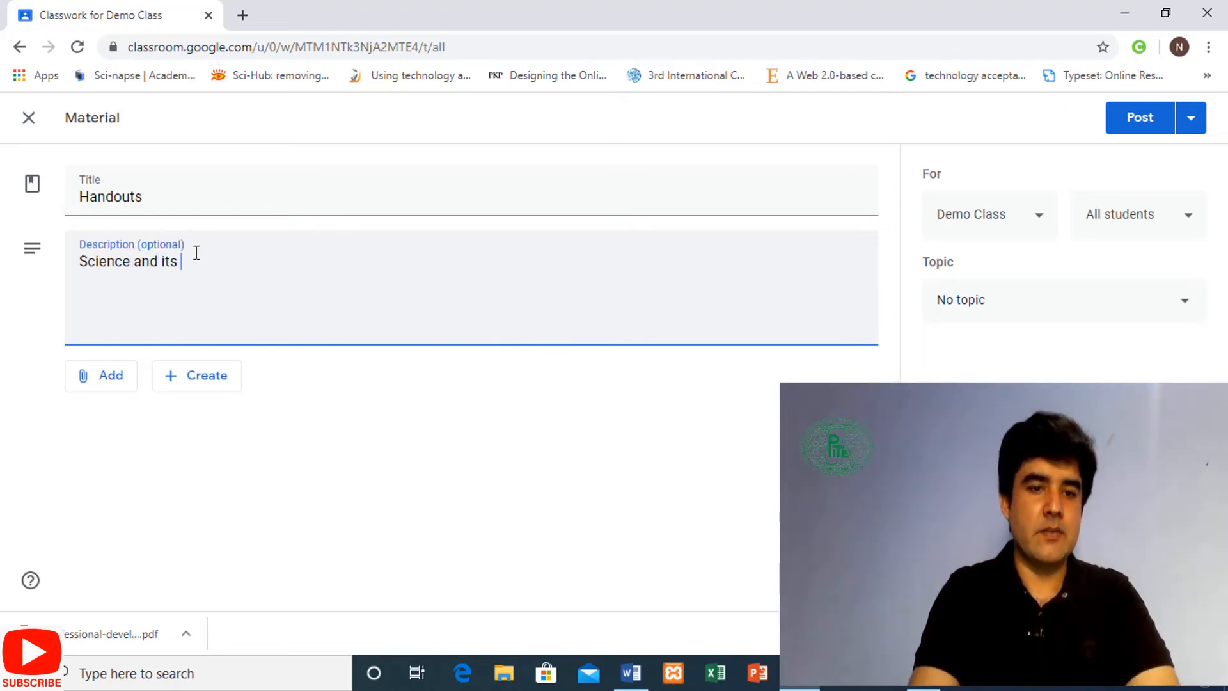
text(branches)
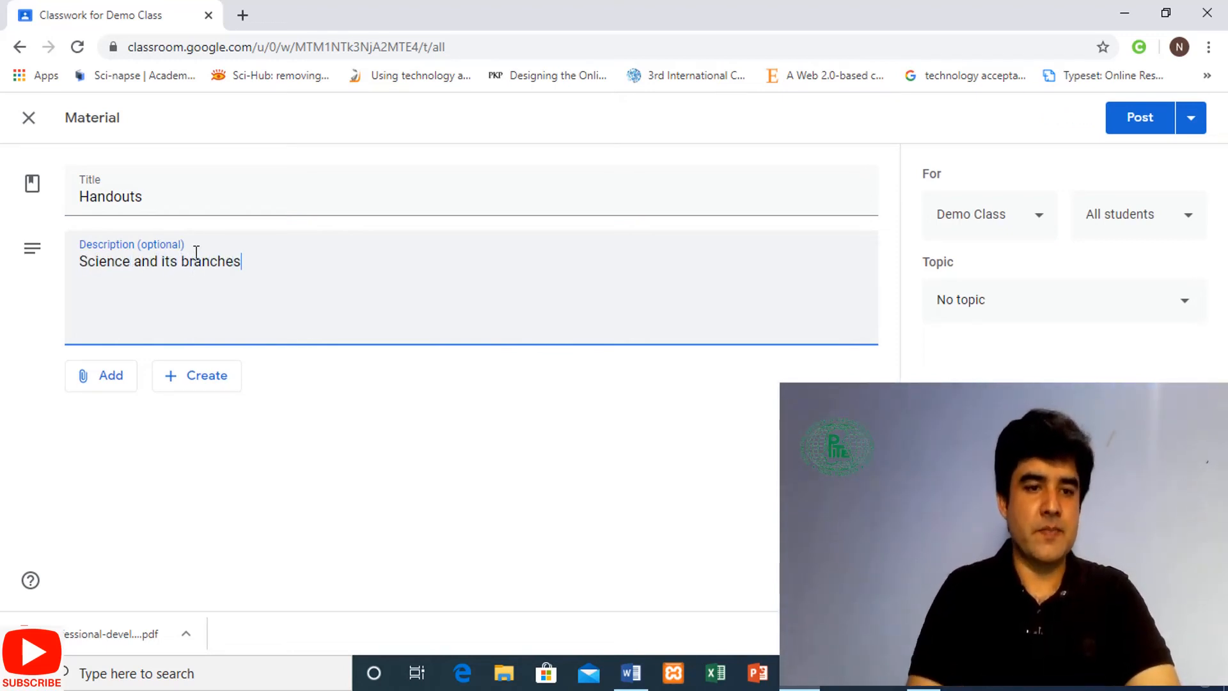
Review the material's attachment and class options, and file it under a new topic named "Background of Science".
click(113, 378)
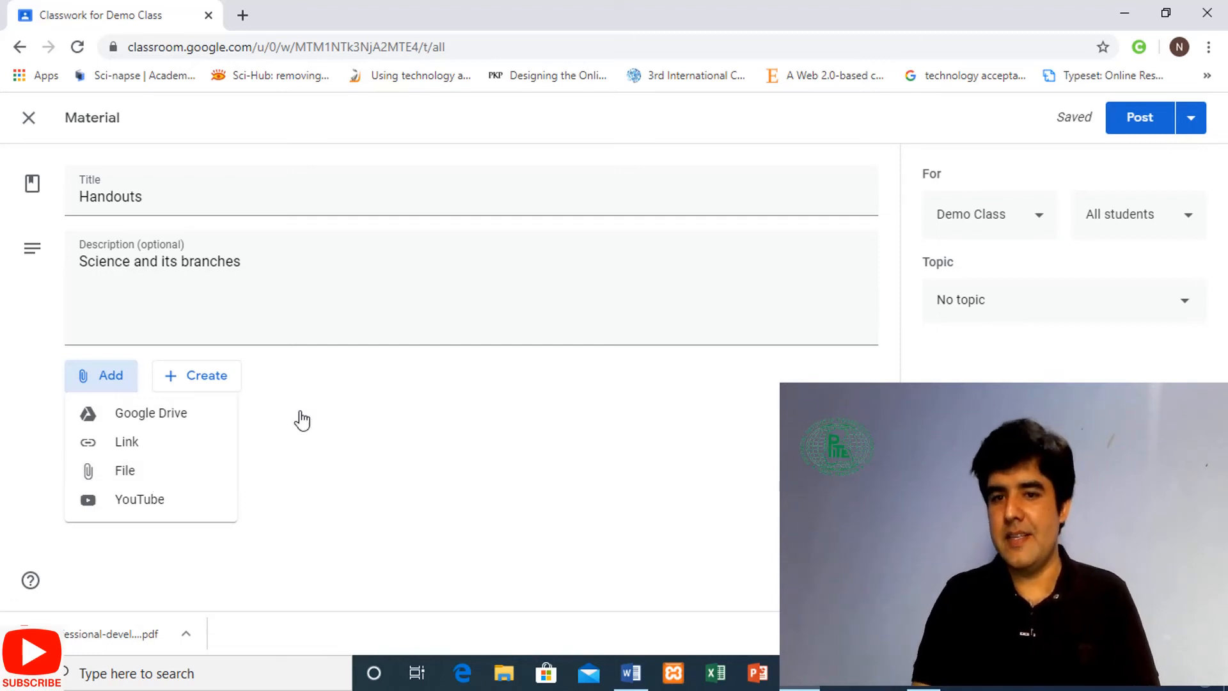
click(1014, 217)
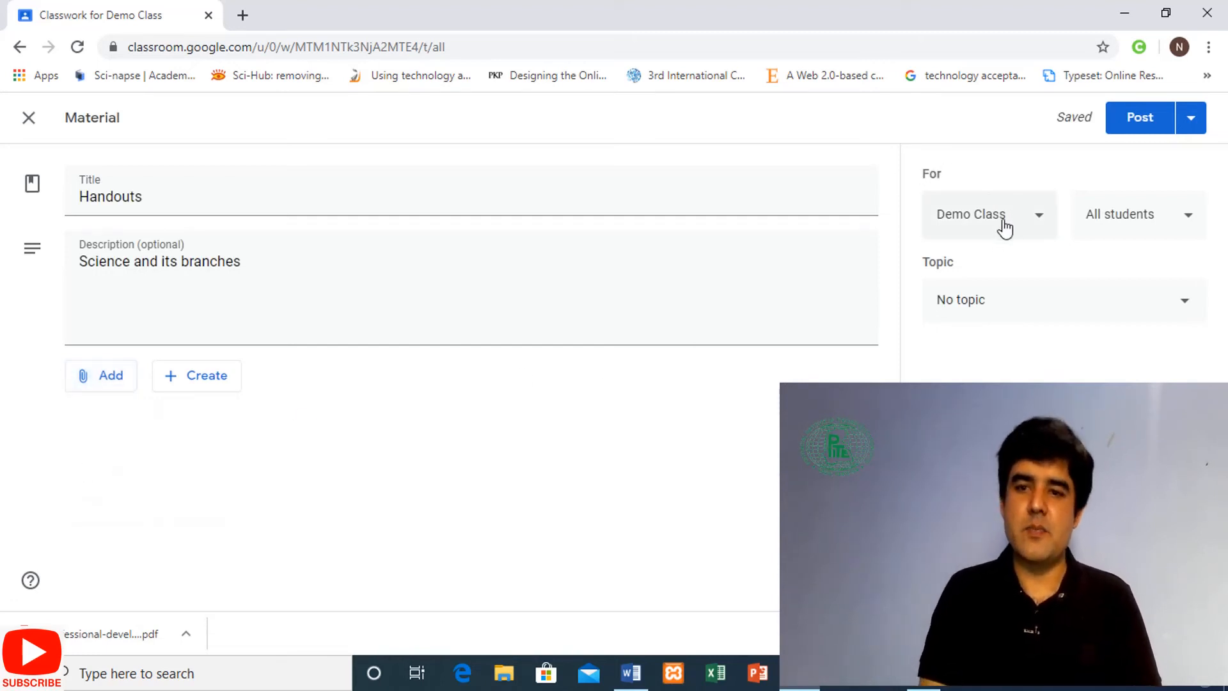
click(1038, 218)
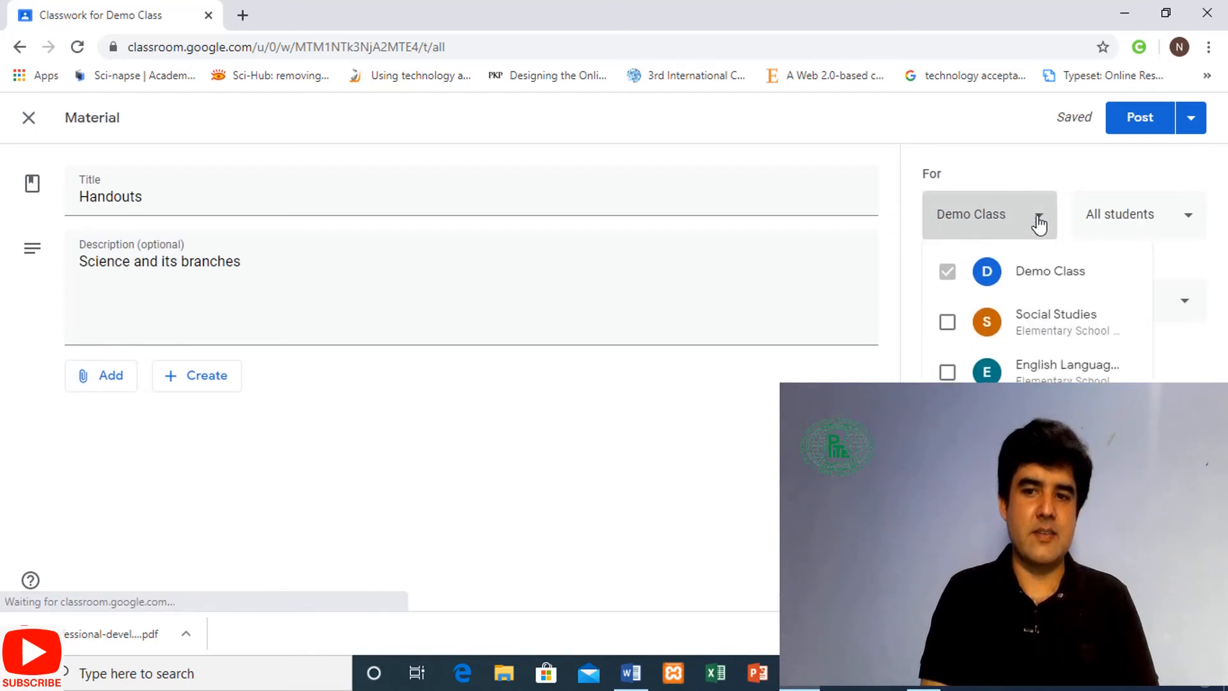
click(1039, 181)
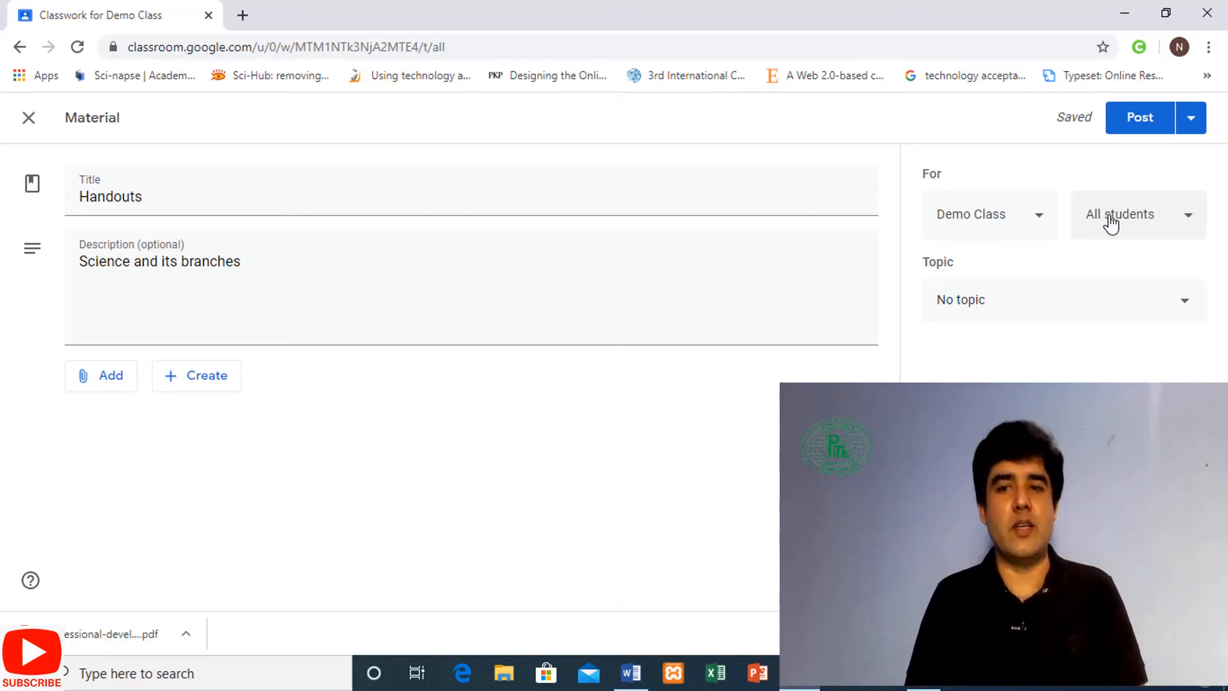
click(1090, 310)
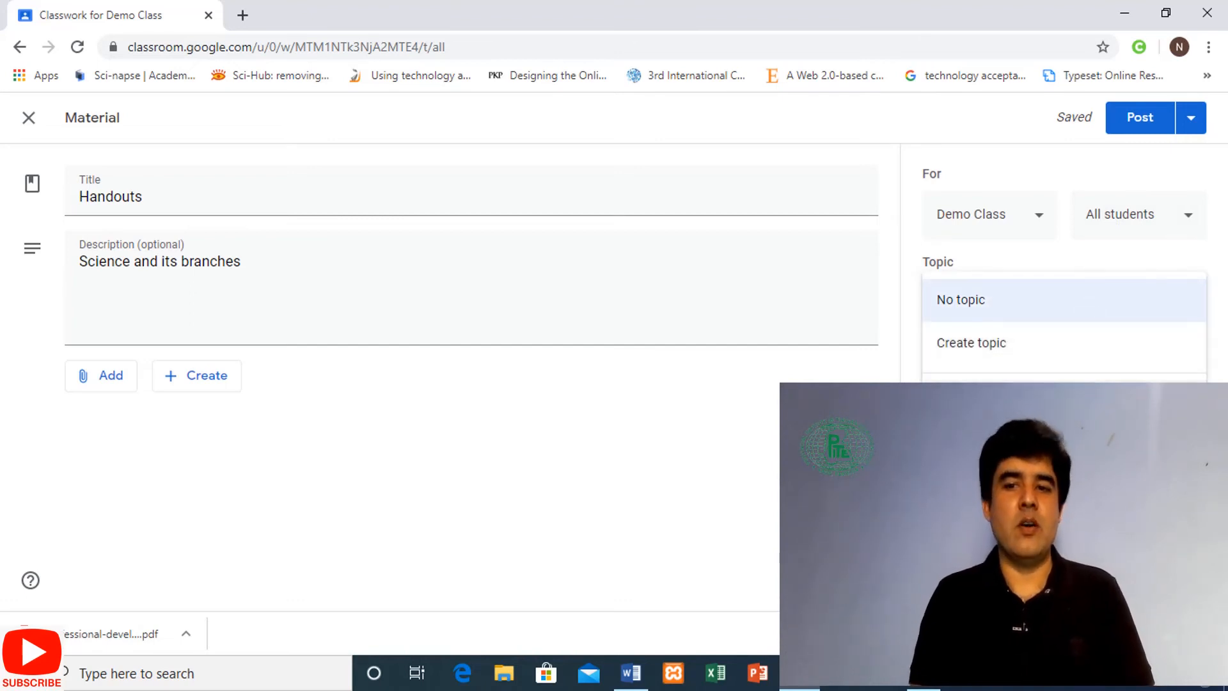
click(1037, 369)
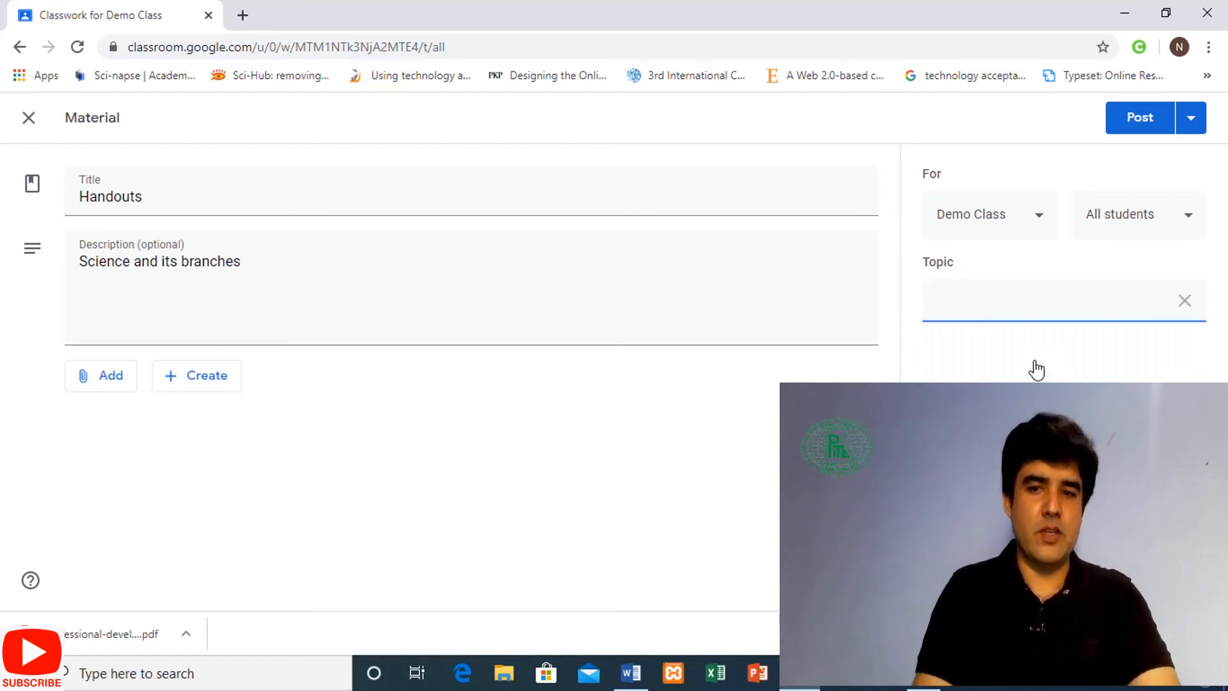
text(Bac)
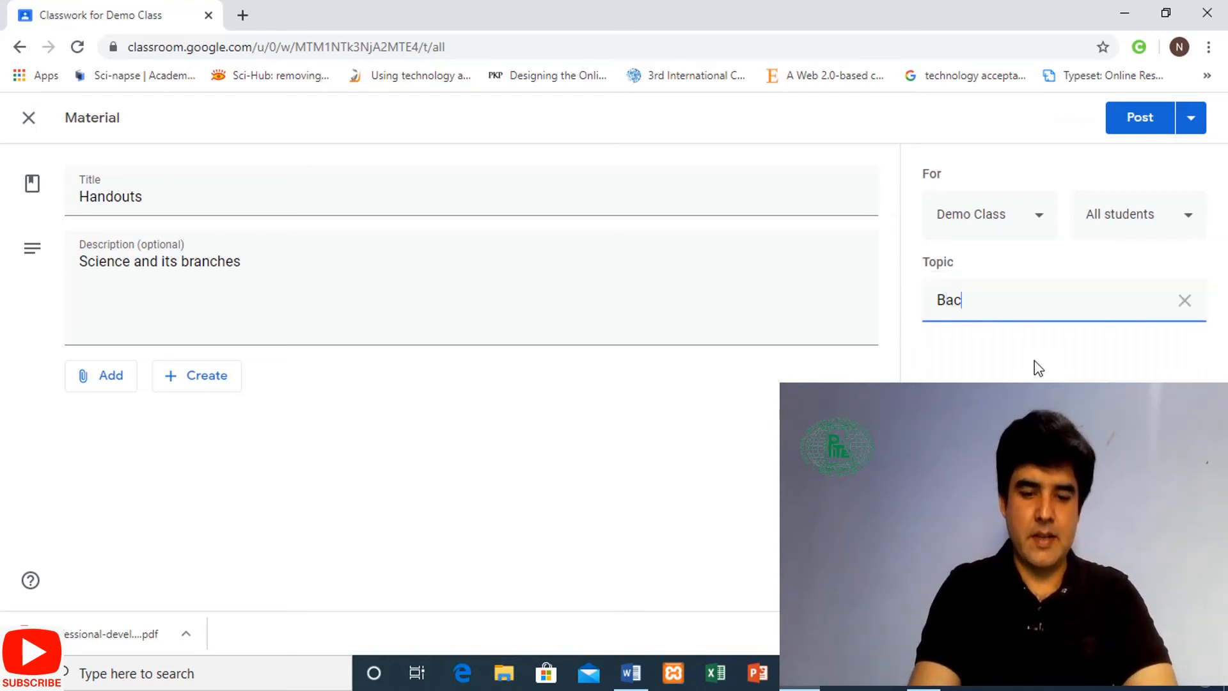
text(kgroun)
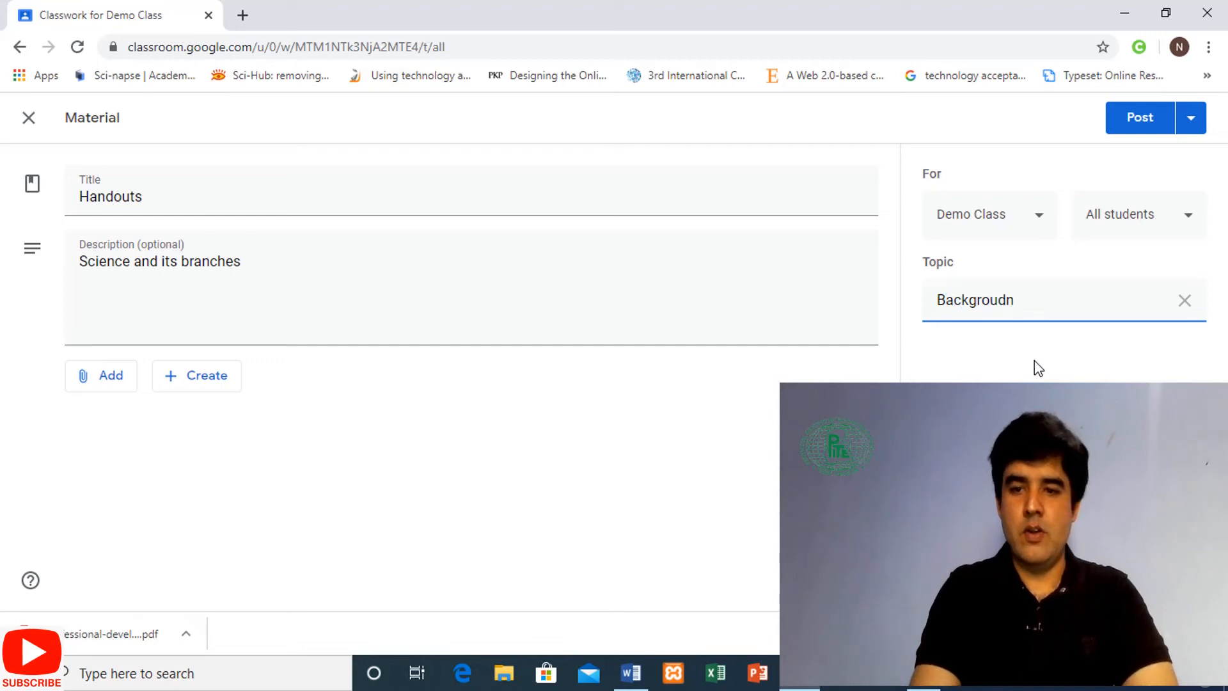
key(BackSpace)
text(nd of S)
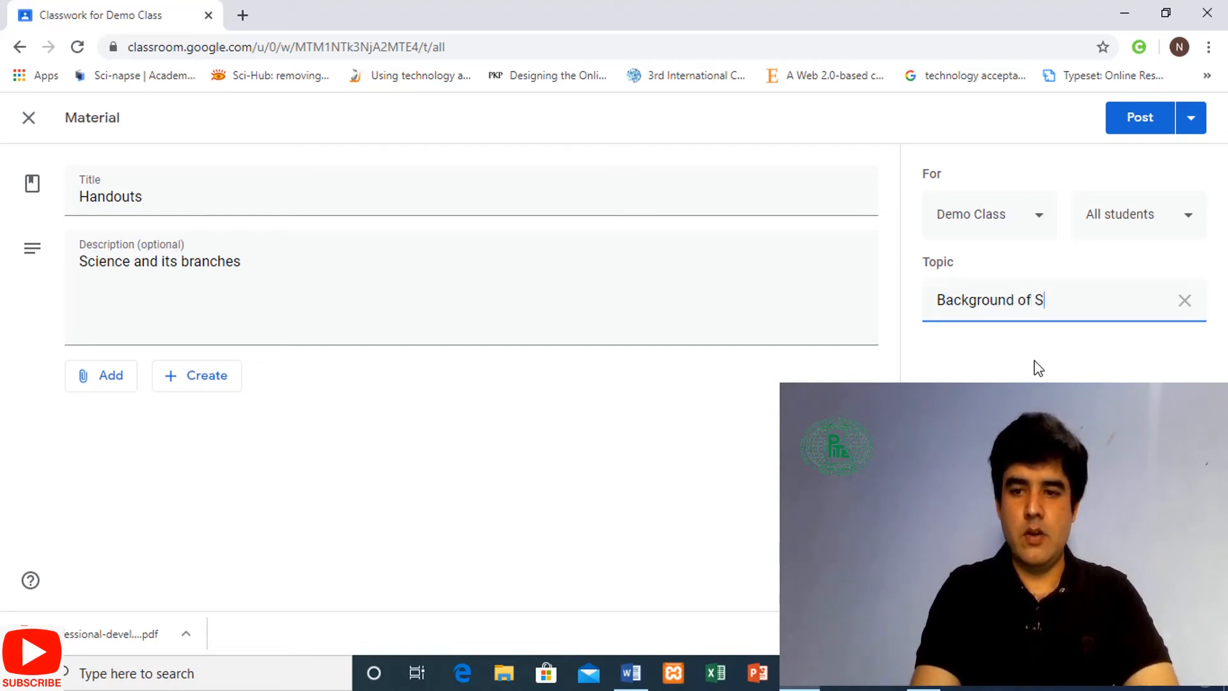
text(cience)
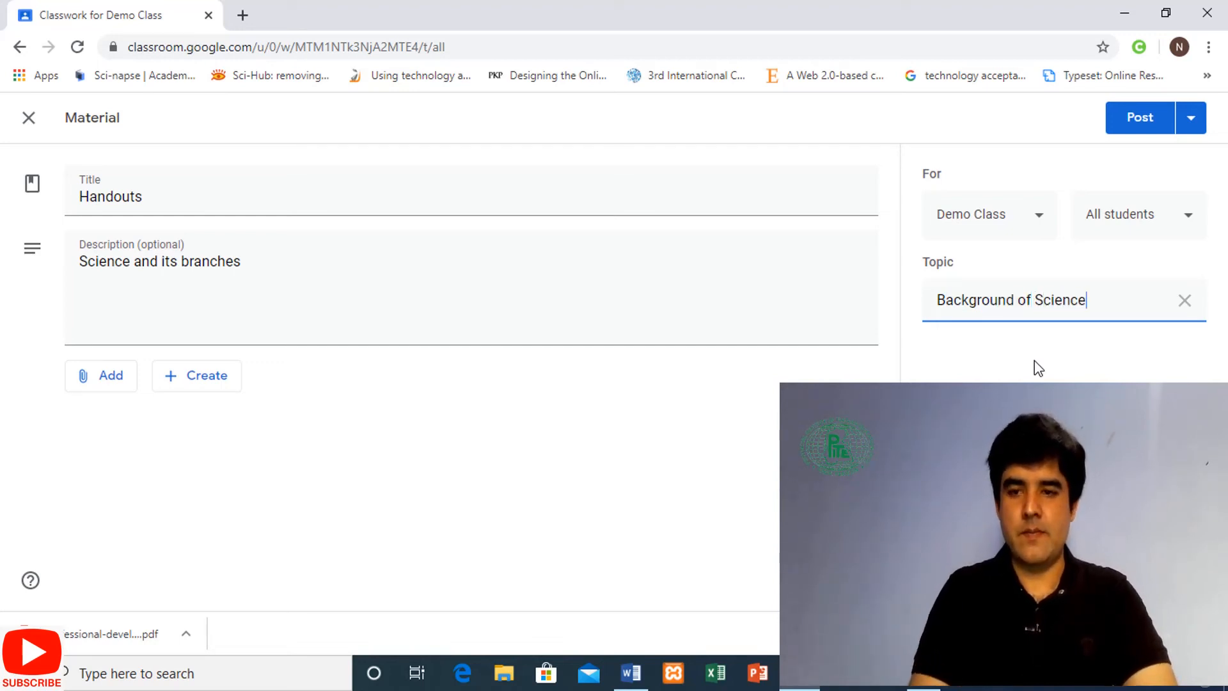
Post the Handouts material to all students of Demo Class.
click(1145, 127)
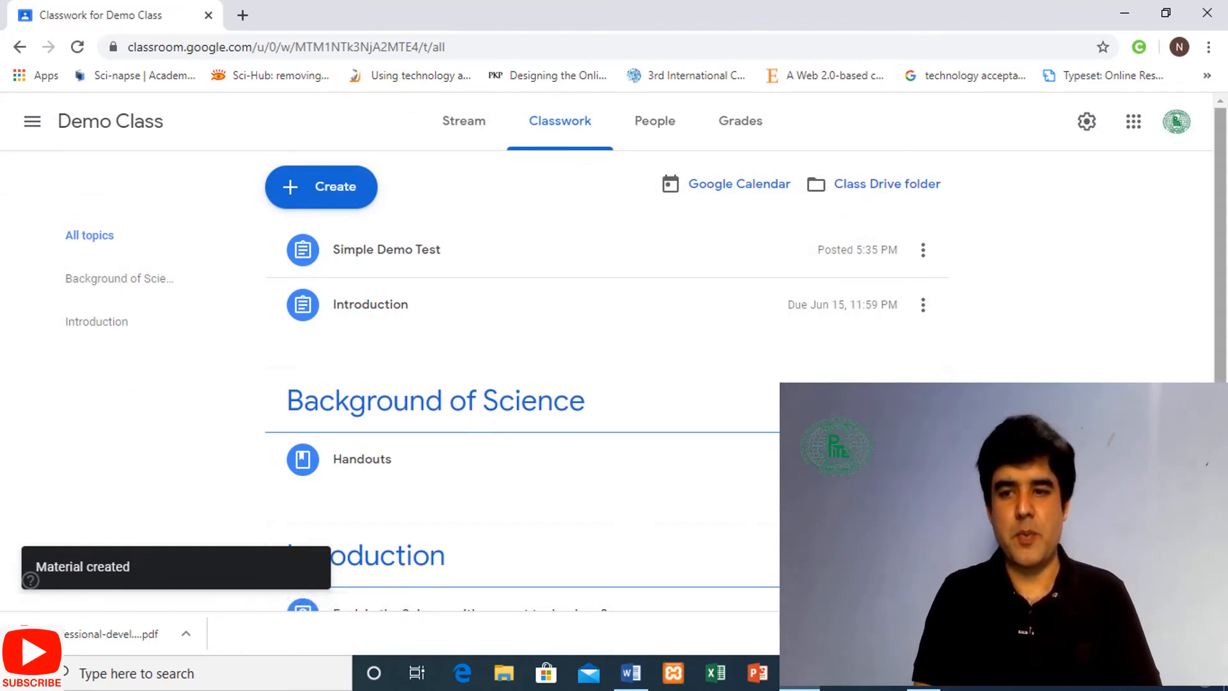
scroll(512, 384, down, 1)
scroll(512, 384, up, 1)
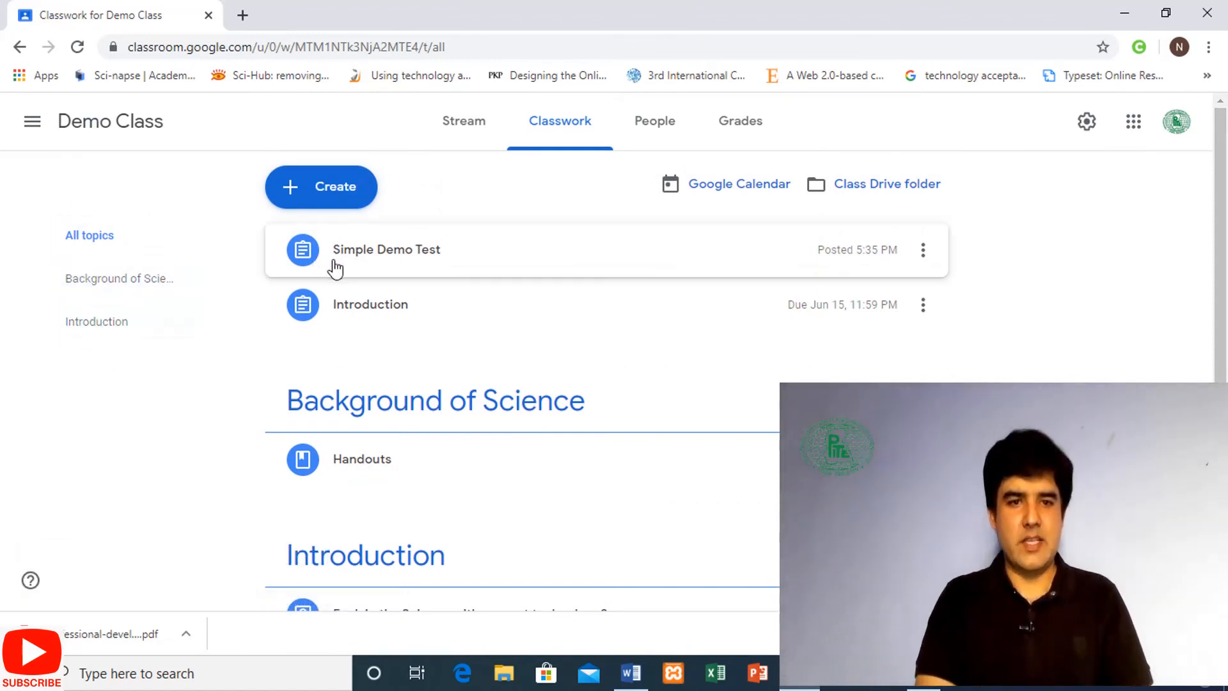
Reuse the Simple Demo Test post from Demo Class and assign it to all students under the Background of Science topic.
click(334, 180)
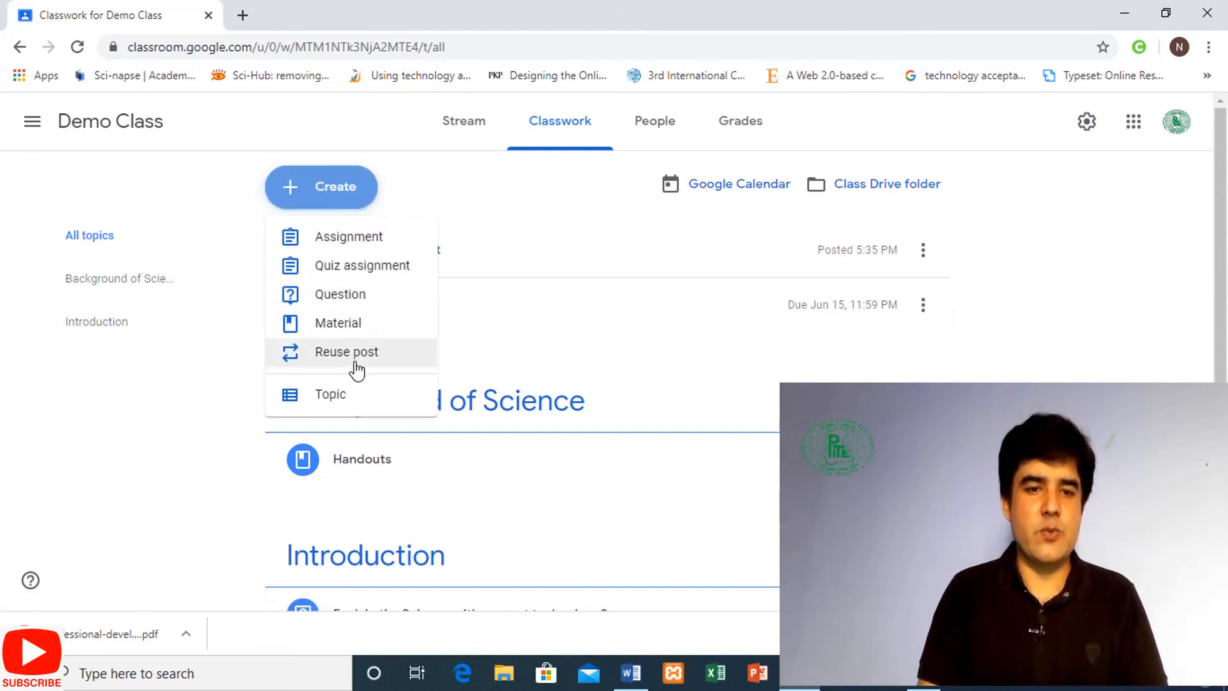
click(351, 353)
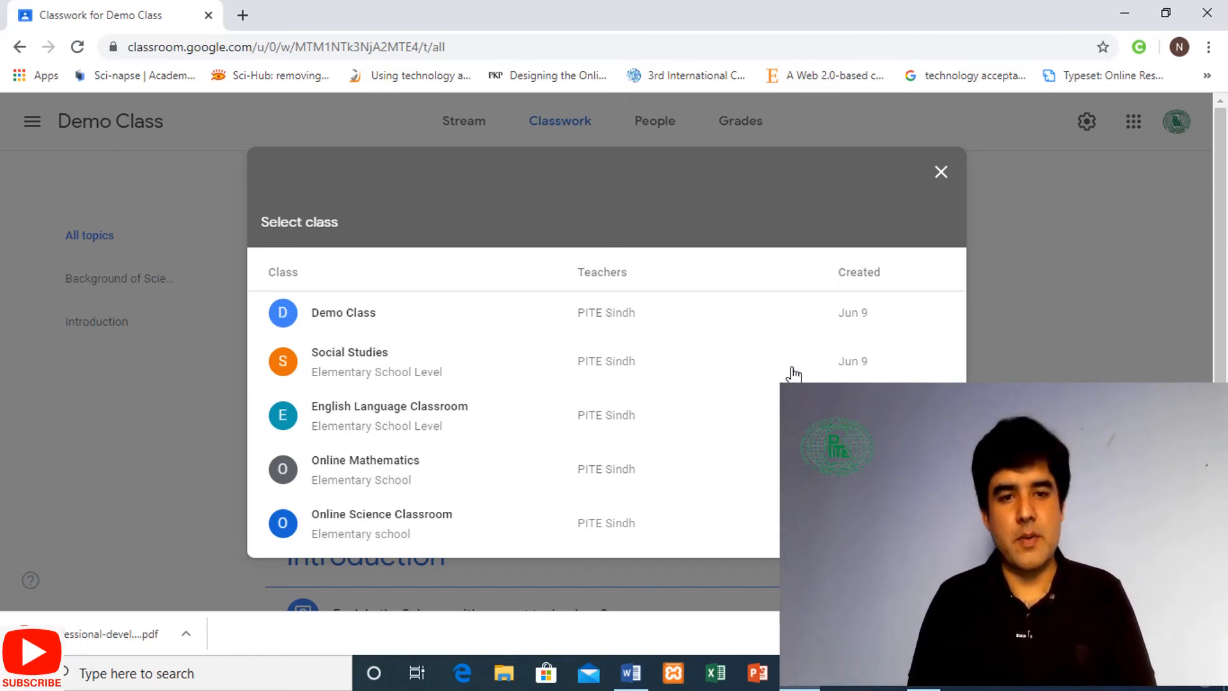
click(349, 328)
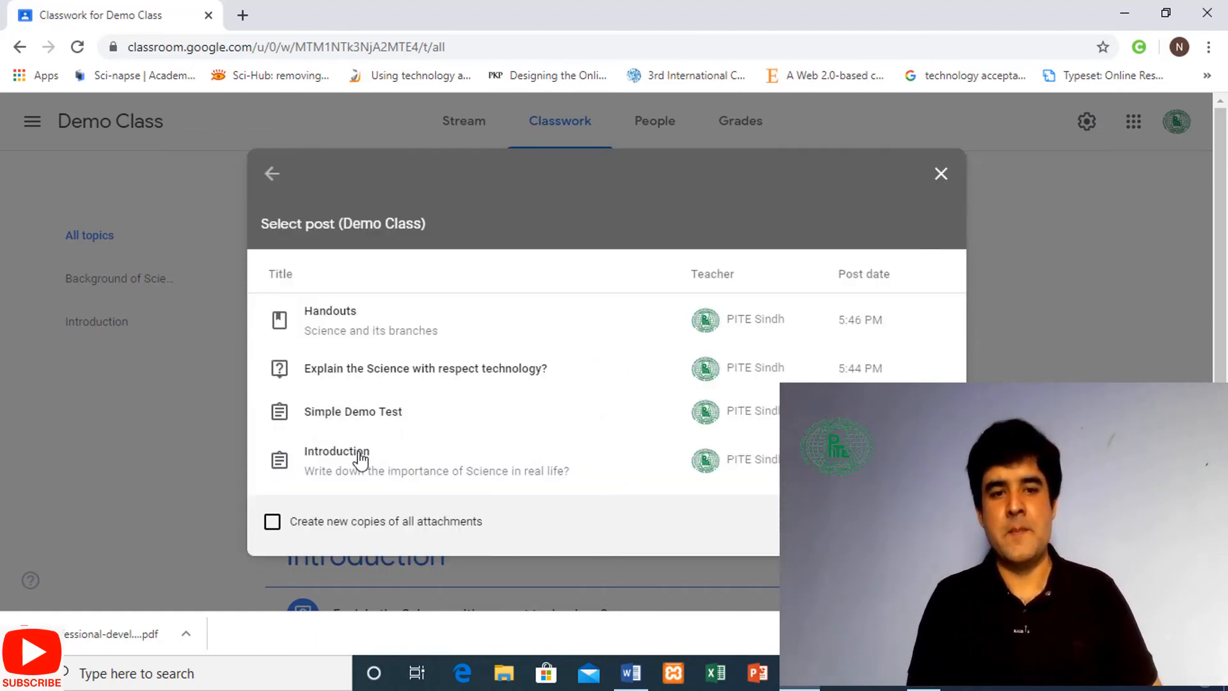
click(403, 411)
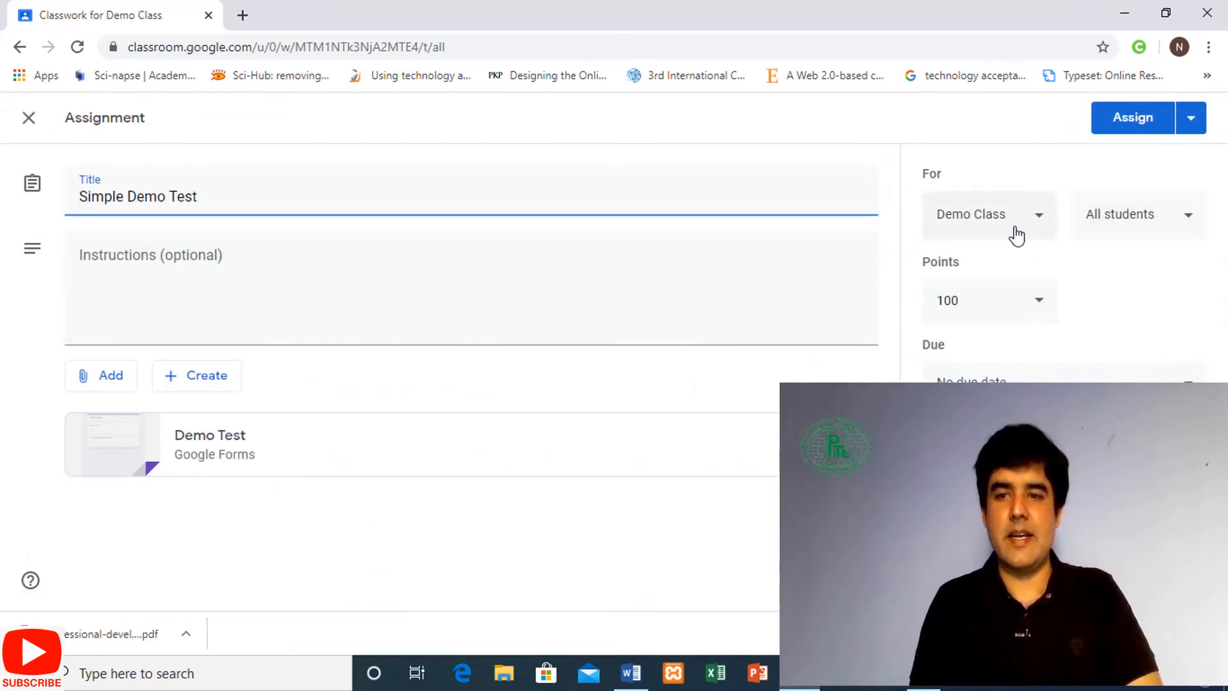
click(1138, 215)
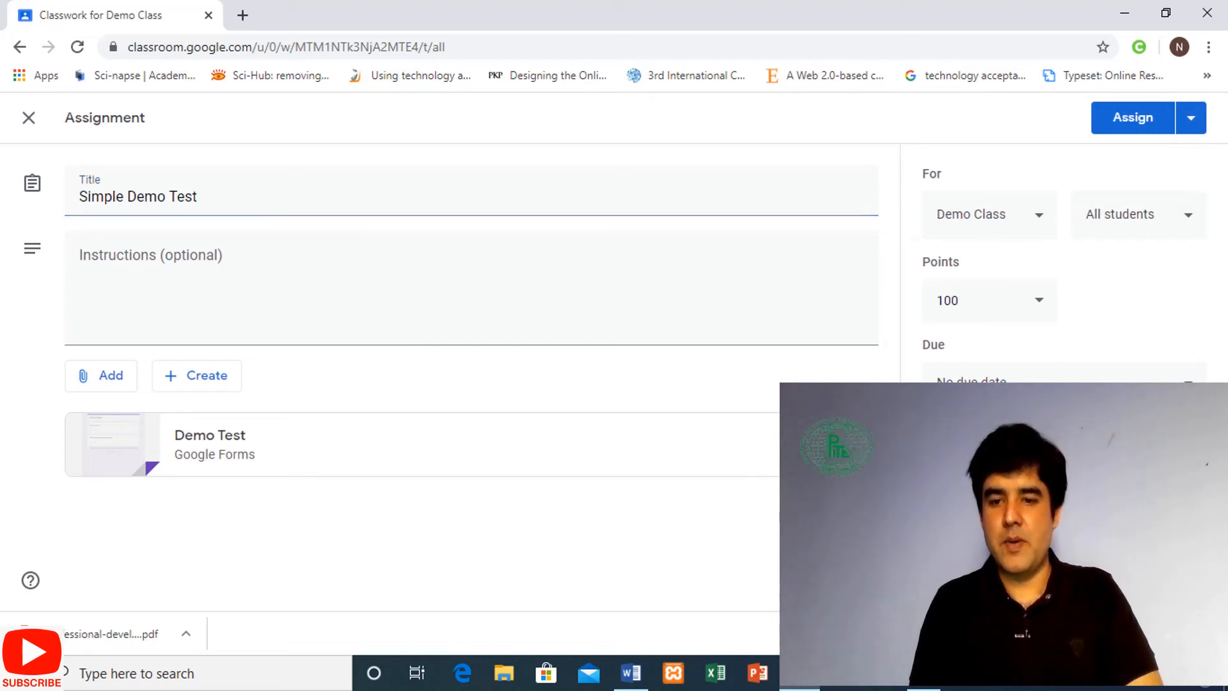
click(1131, 121)
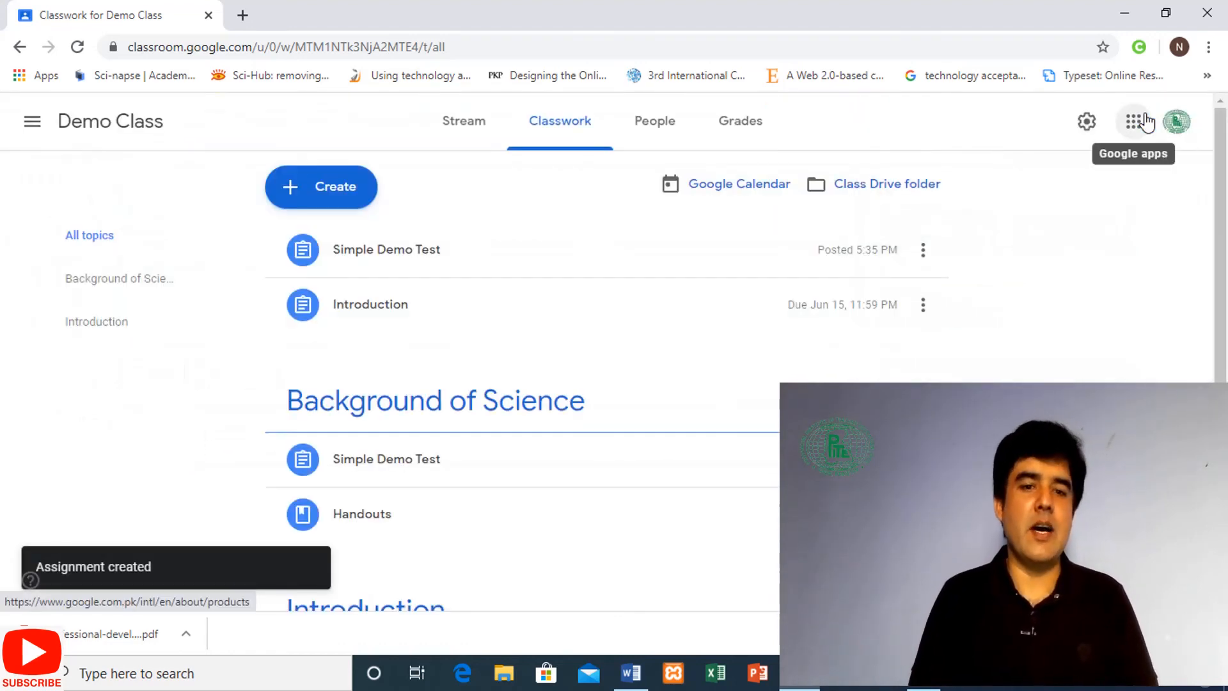
scroll(700, 234, down, 2)
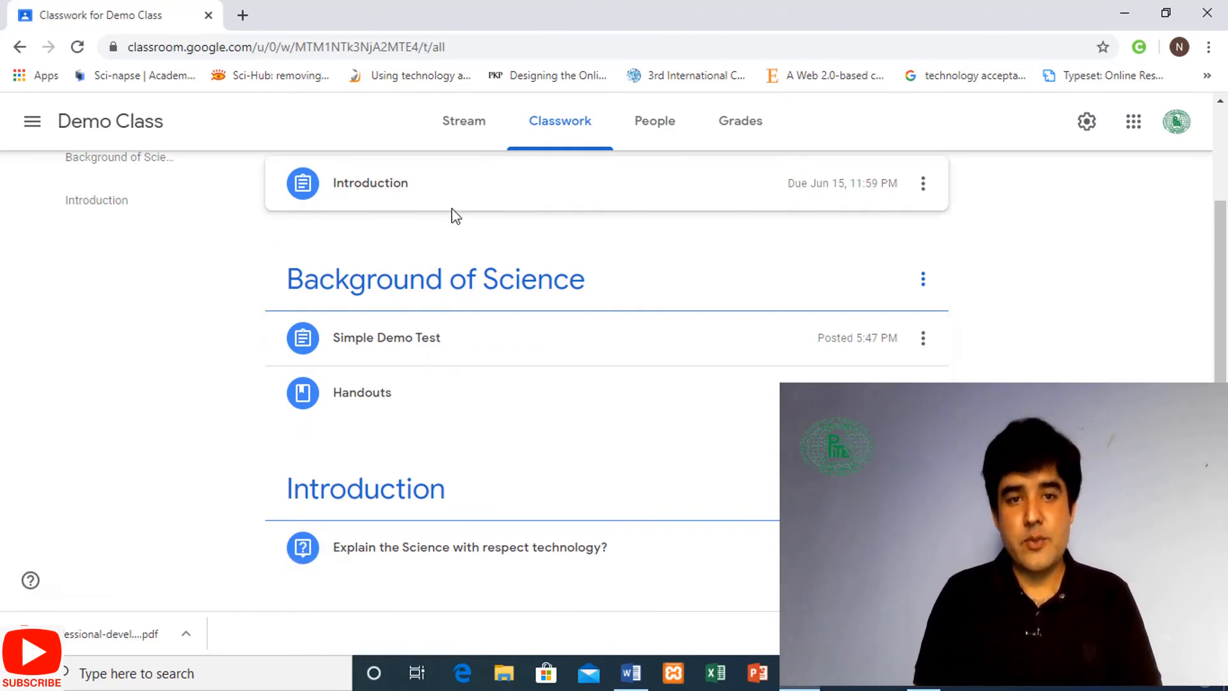
View the class stream, return to the classwork, and review the kinds of items that can be created.
click(465, 125)
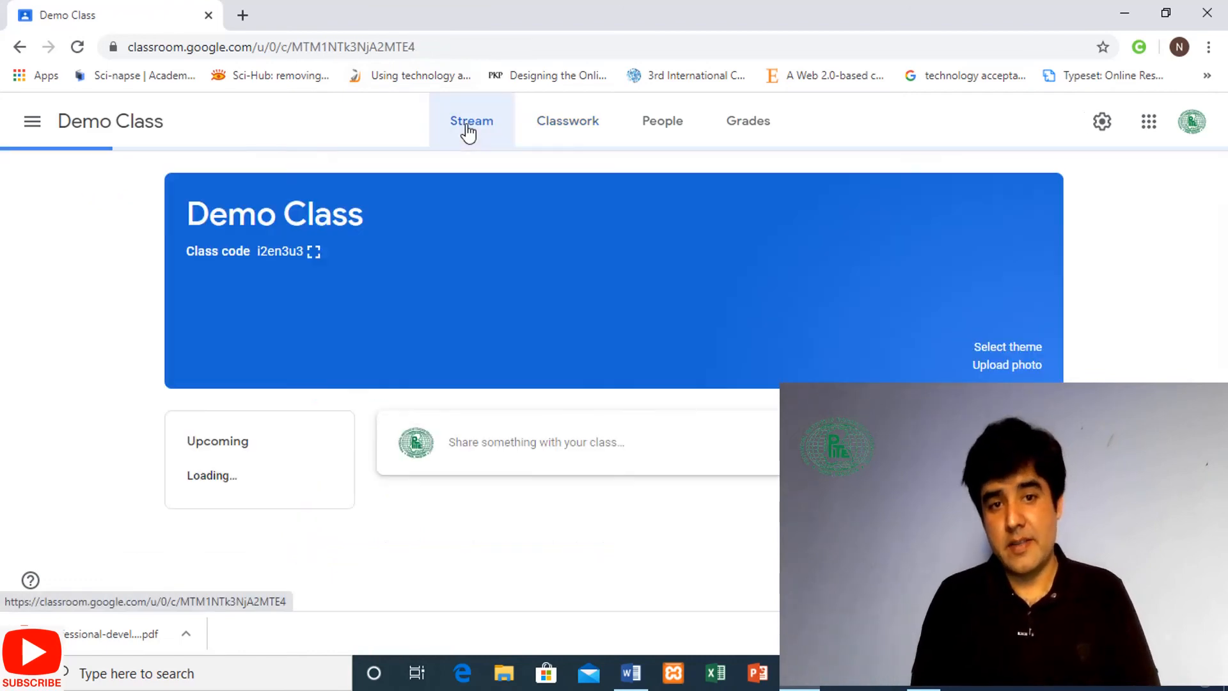
click(561, 130)
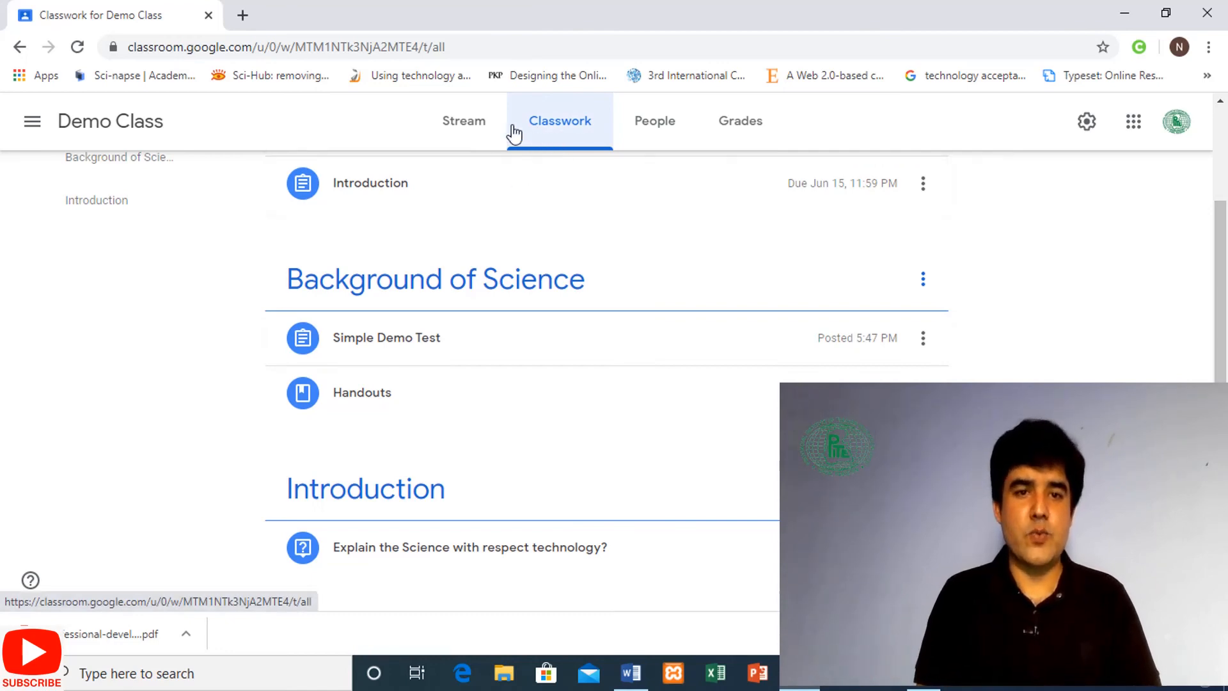
click(499, 141)
click(554, 142)
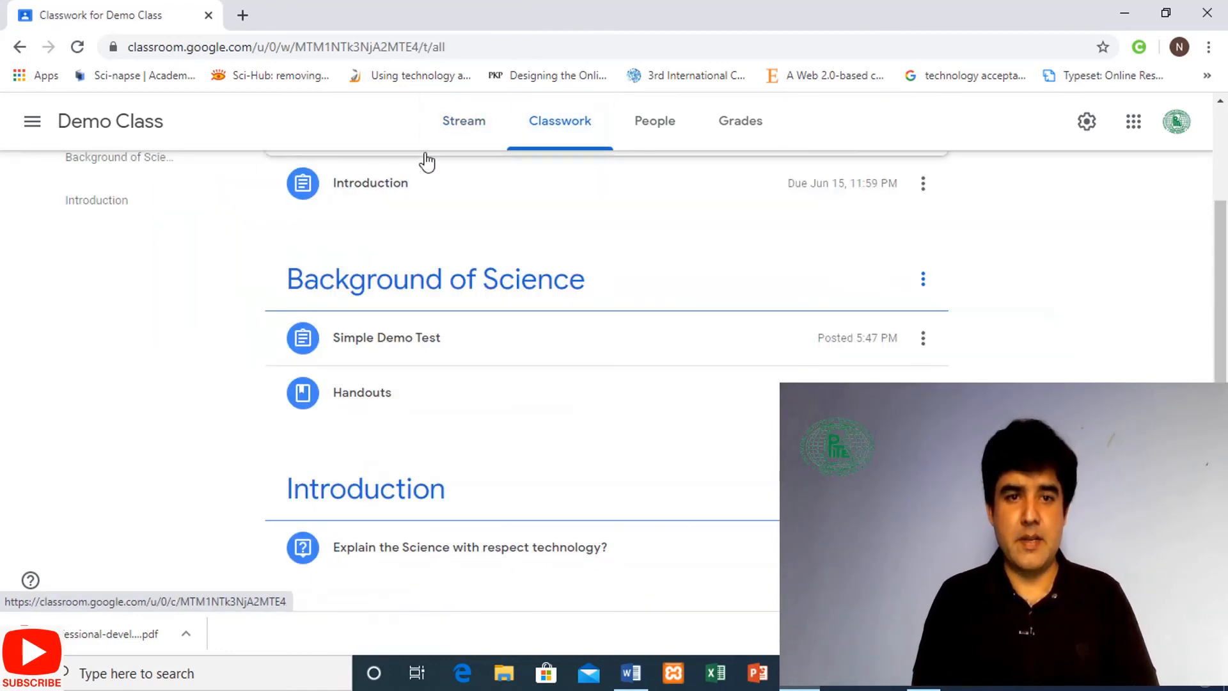
drag(1223, 269, 1223, 172)
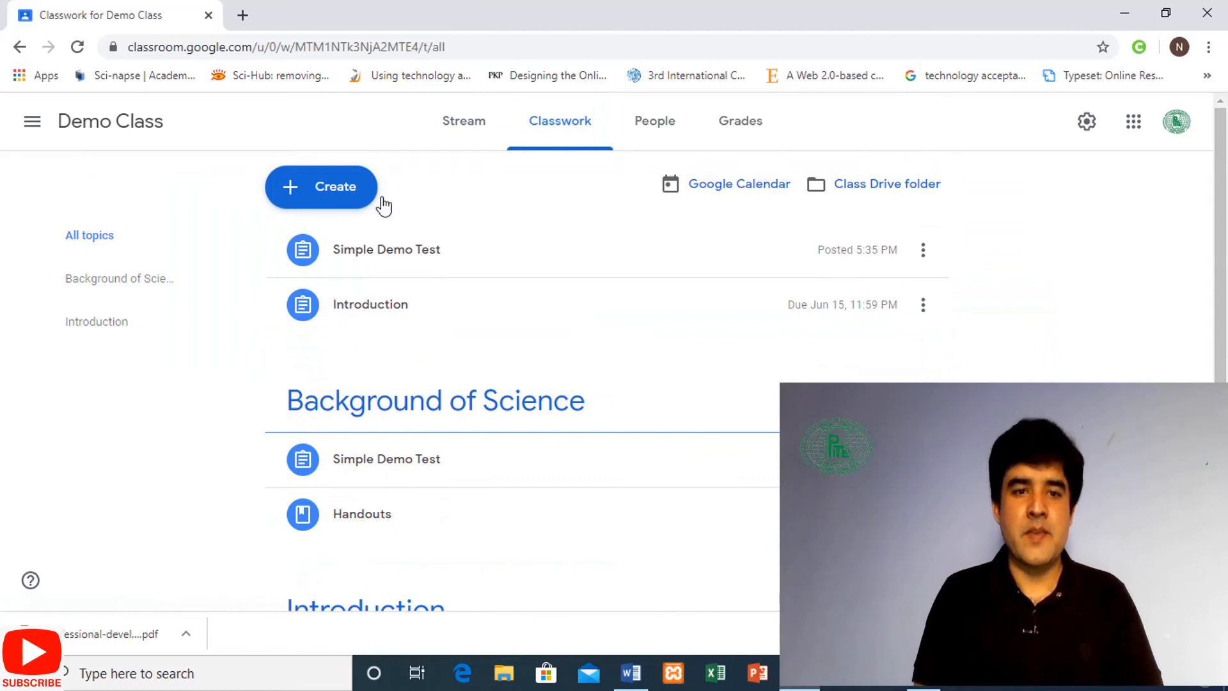
click(337, 197)
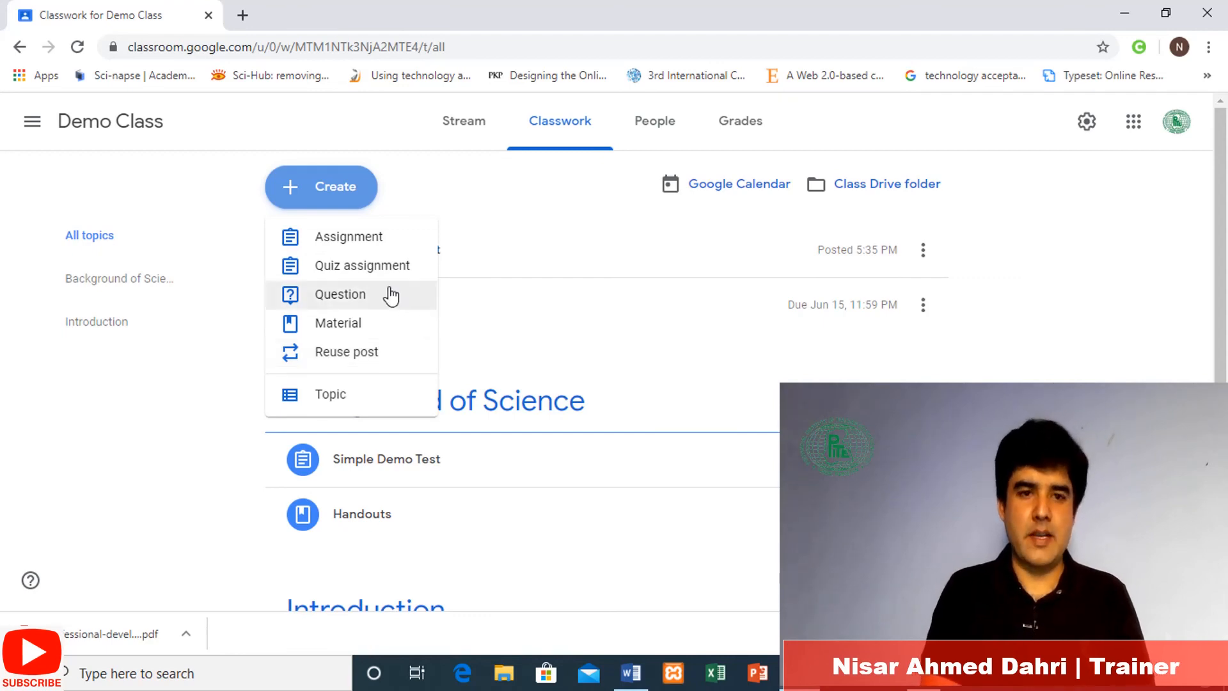
click(220, 406)
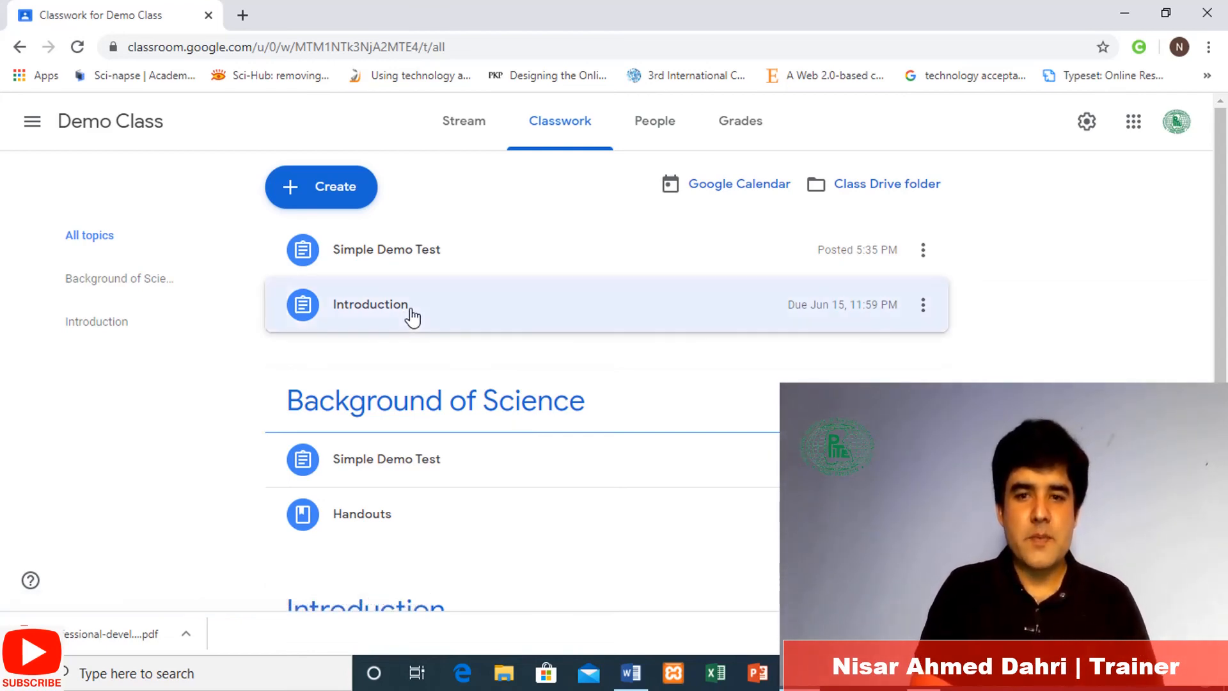
Move the Introduction assignment into the Background of Science topic and the ungrouped Simple Demo Test below the question in the Introduction topic.
drag(413, 316, 409, 384)
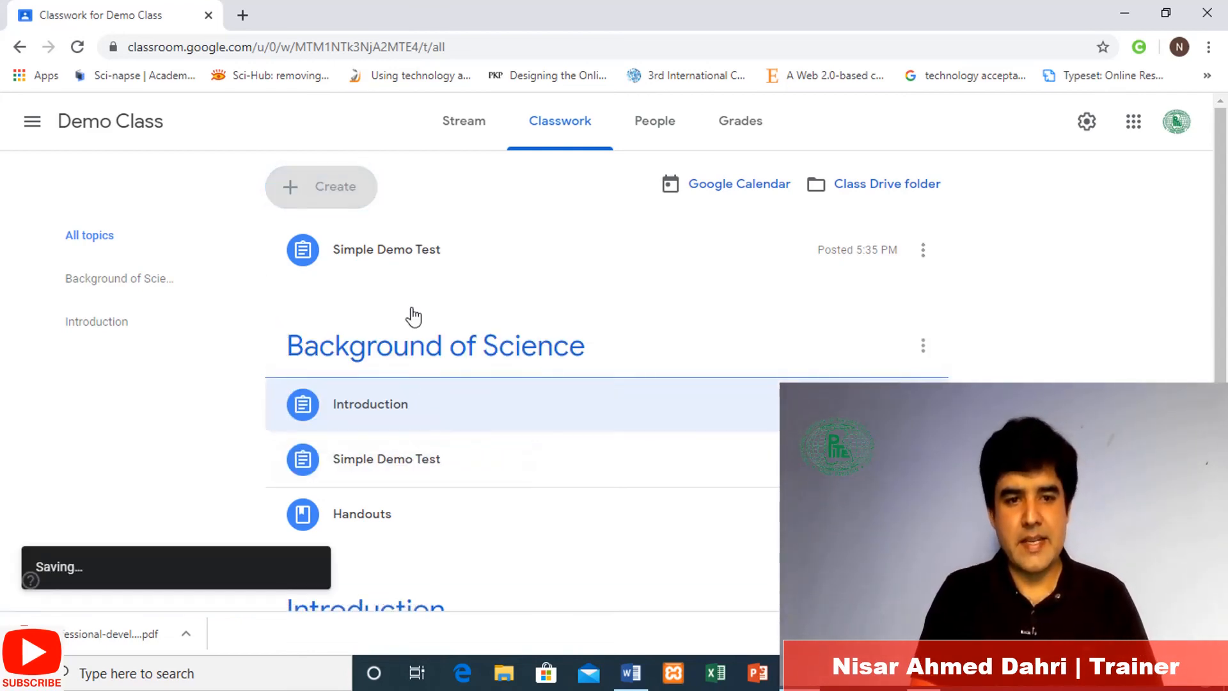
click(422, 244)
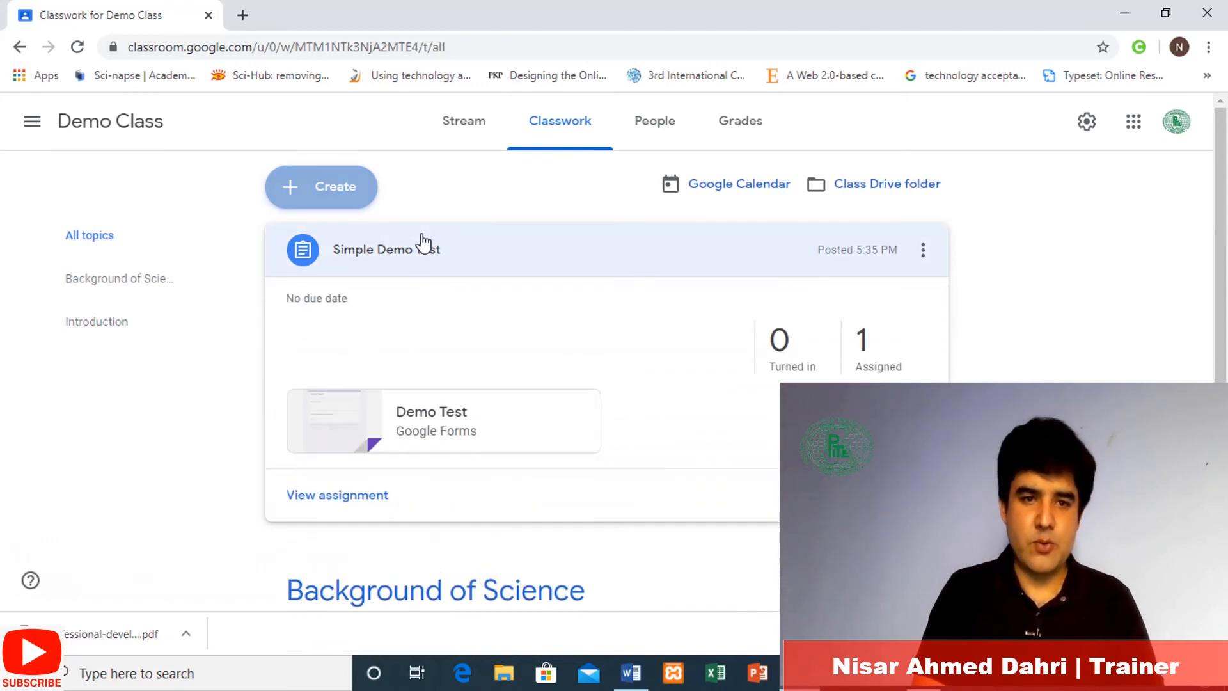
drag(422, 244, 423, 545)
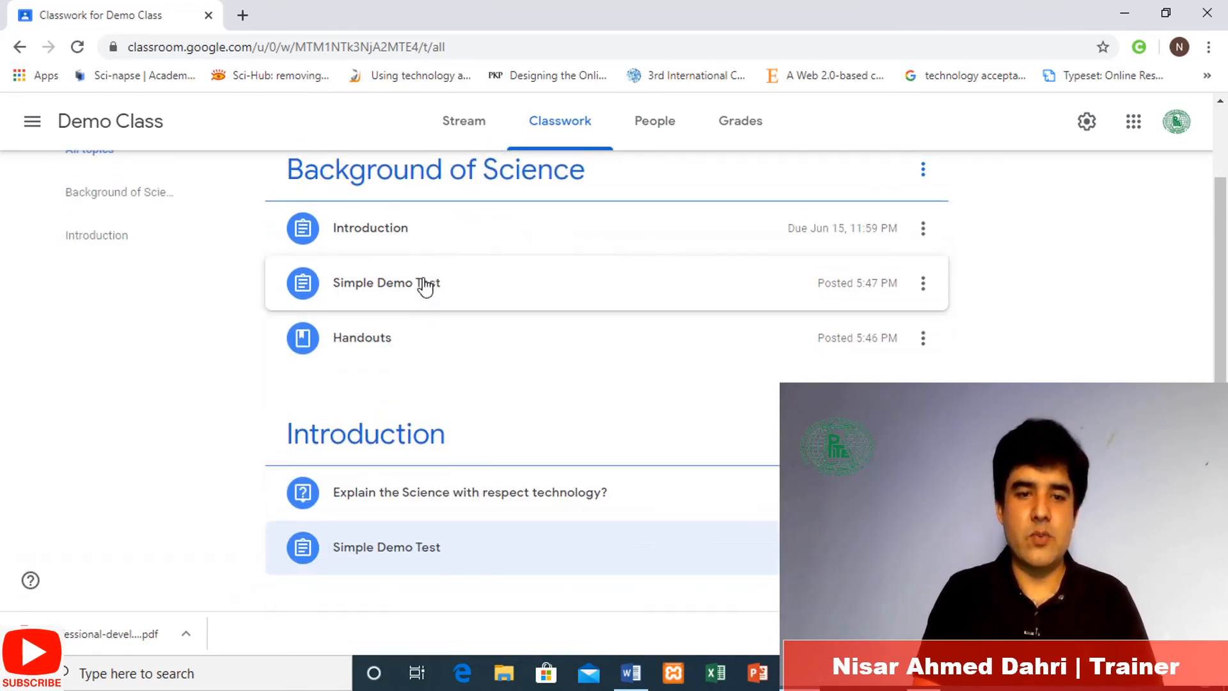
Rearrange the classwork so the Introduction topic comes first, listing the Introduction assignment, Simple Demo Test and the science question in that order.
drag(444, 244, 447, 173)
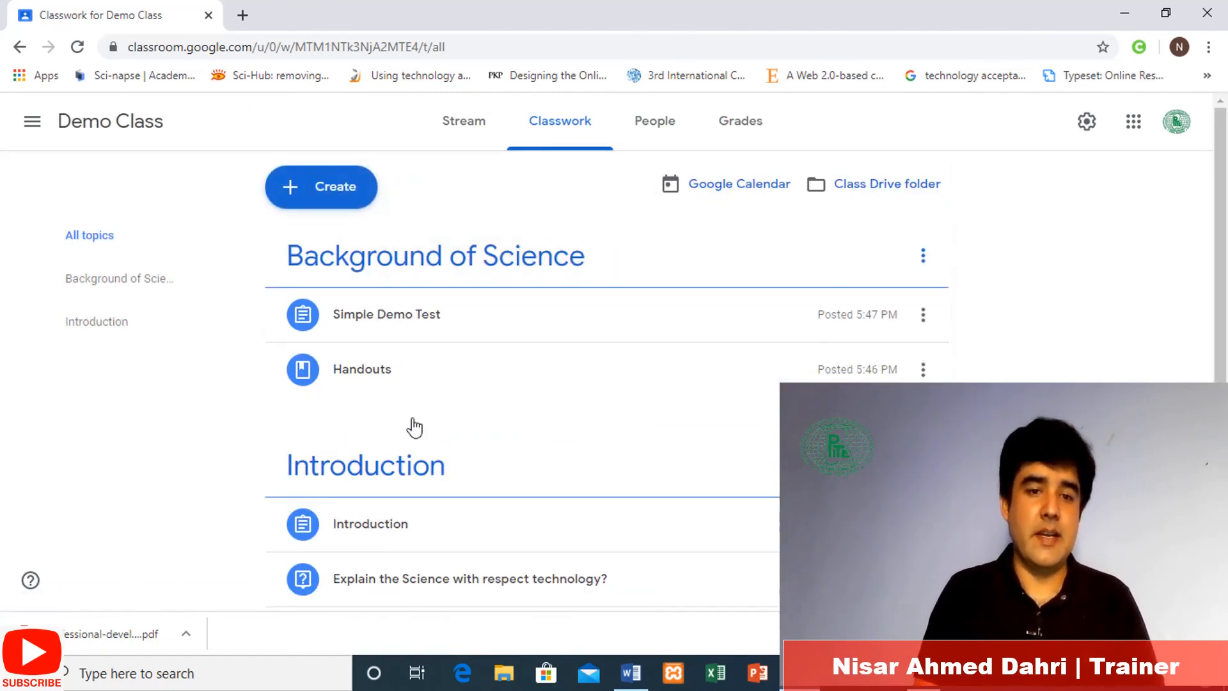
drag(417, 466, 469, 245)
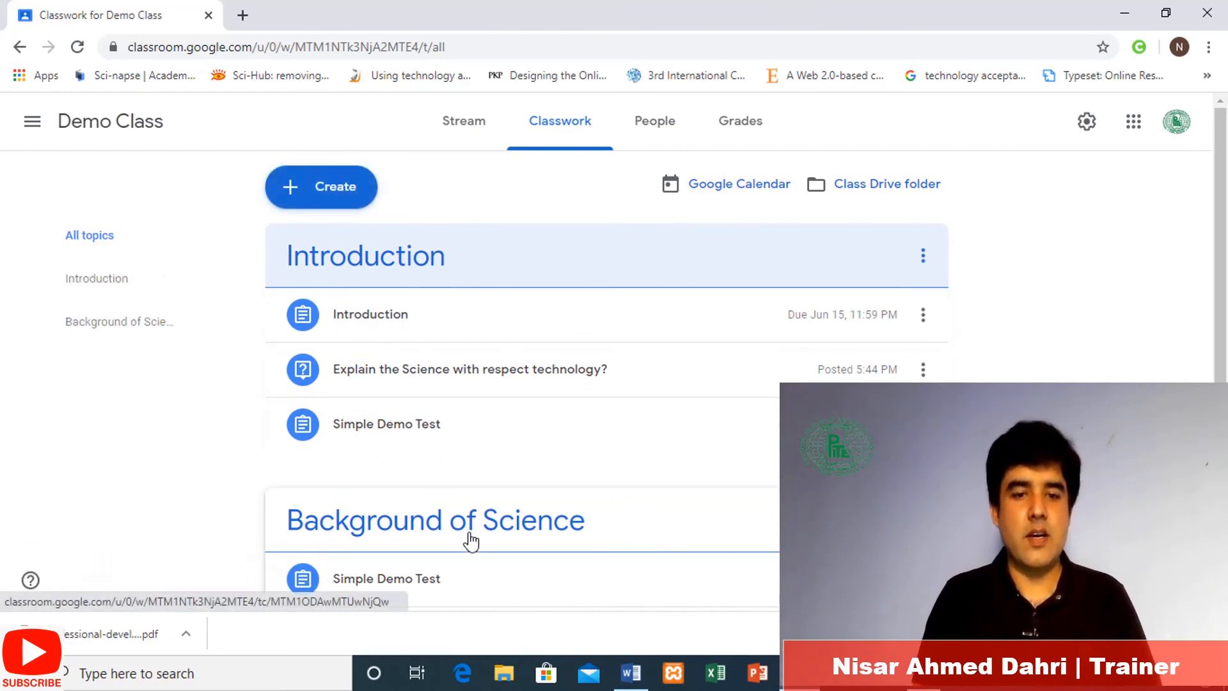
scroll(1190, 301, down, 1)
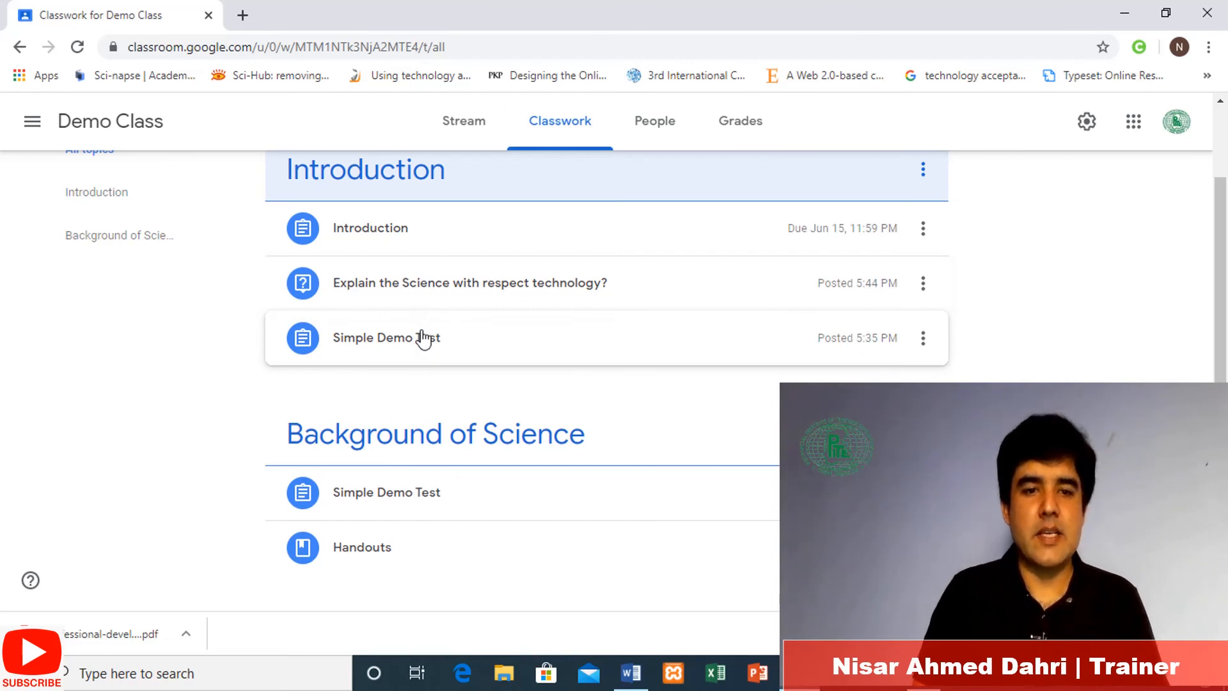
drag(424, 337, 442, 255)
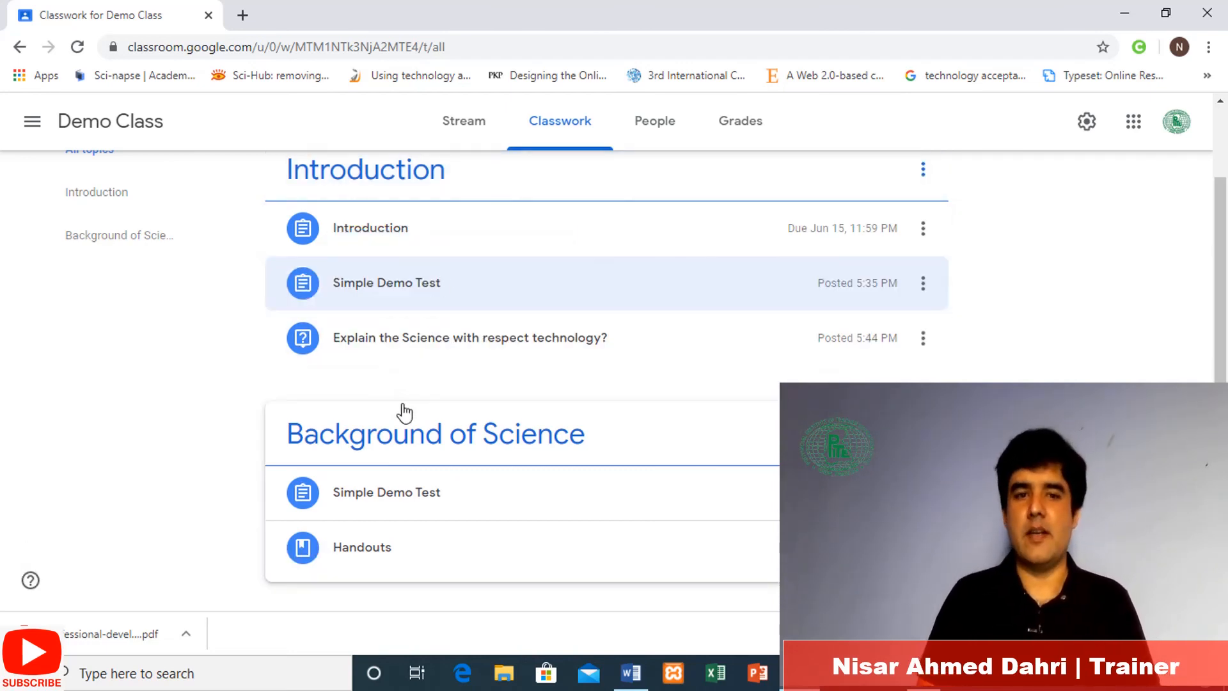
View the posts of the Introduction and Background of Science topics separately, then return to the list of all topics.
click(395, 174)
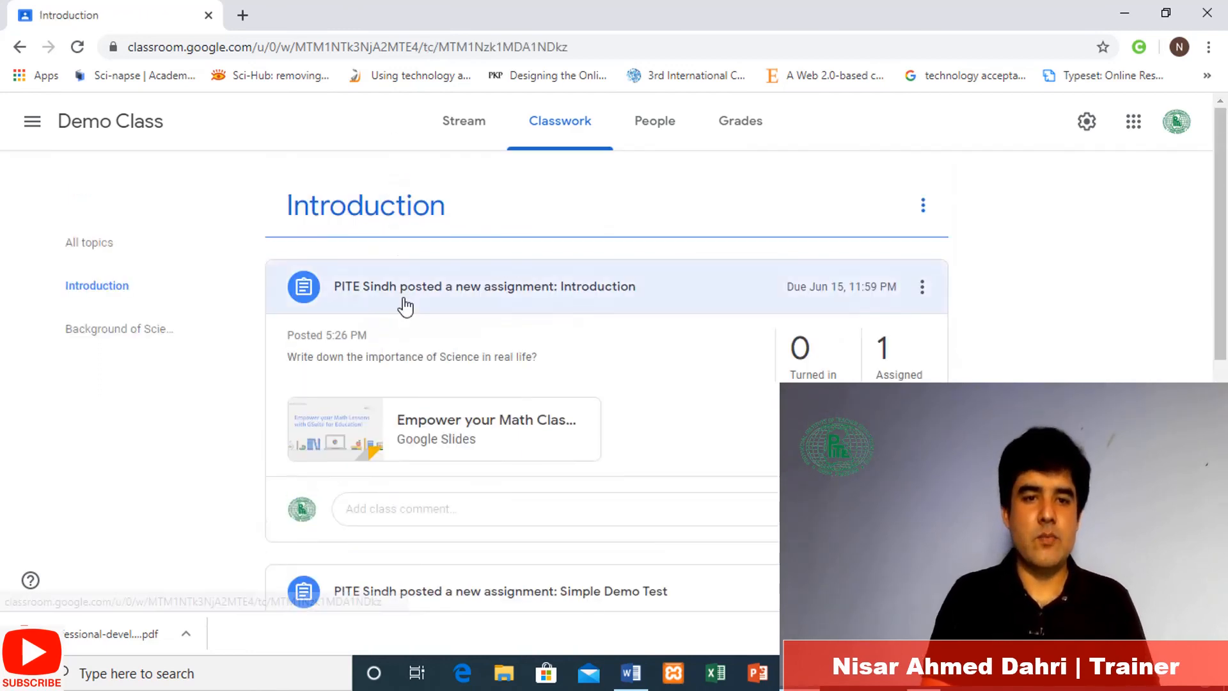
click(132, 334)
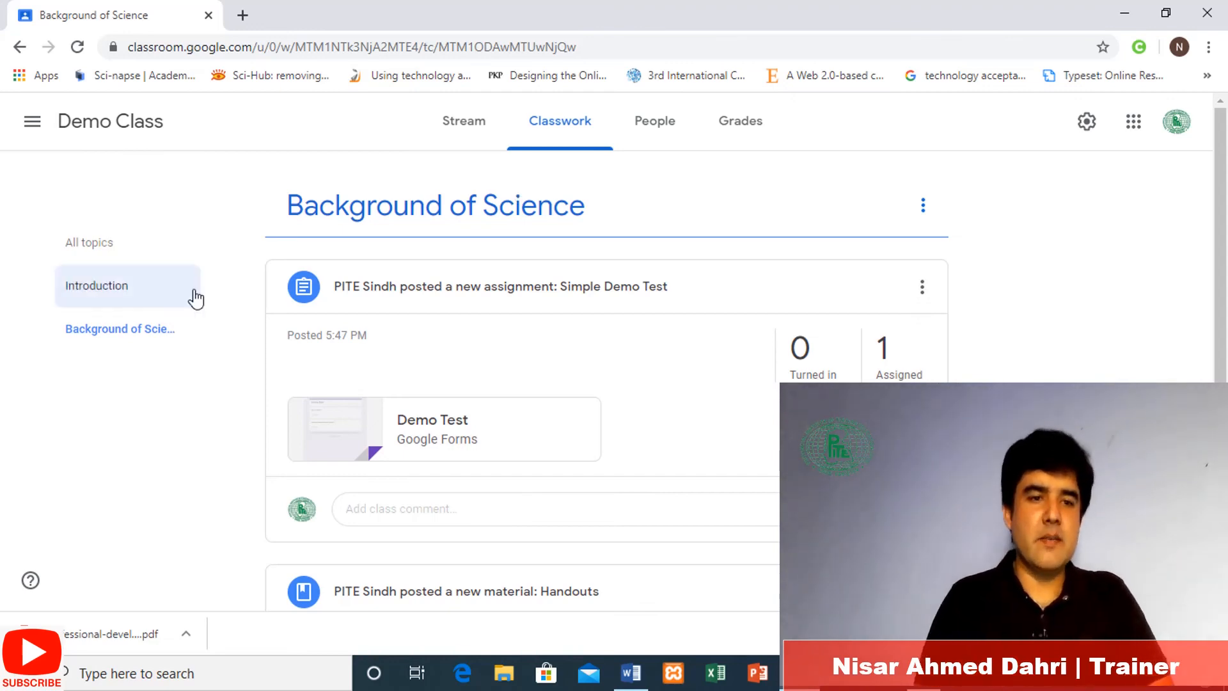
click(142, 291)
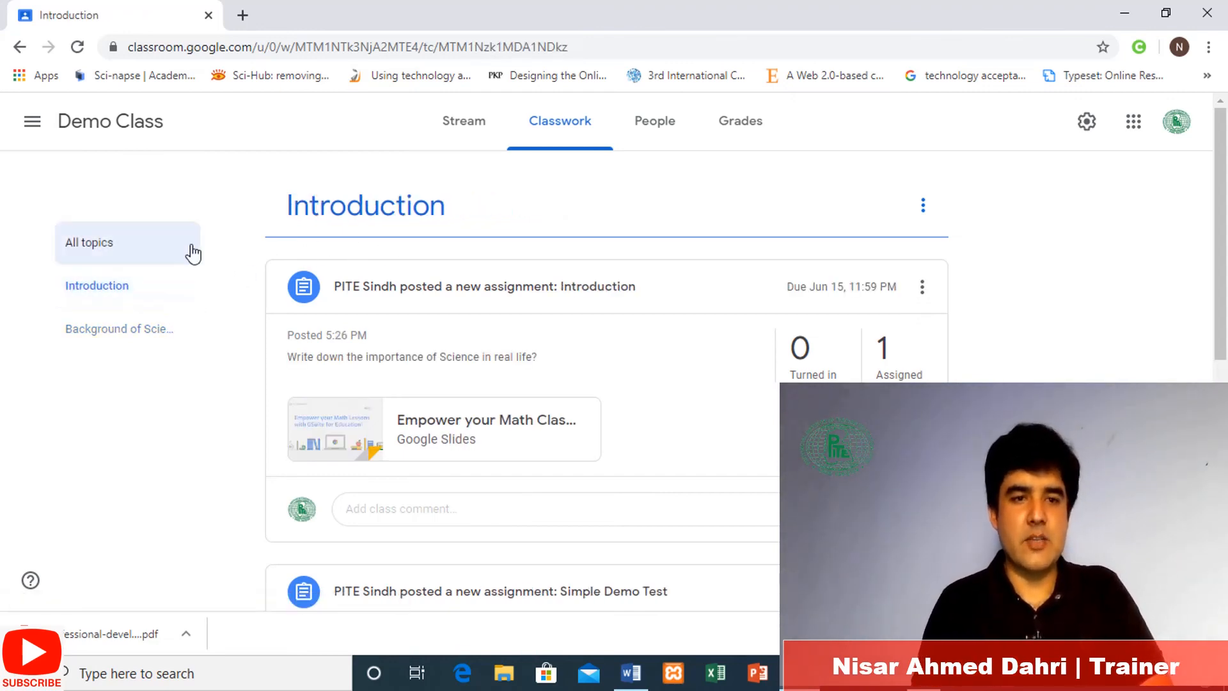
click(83, 254)
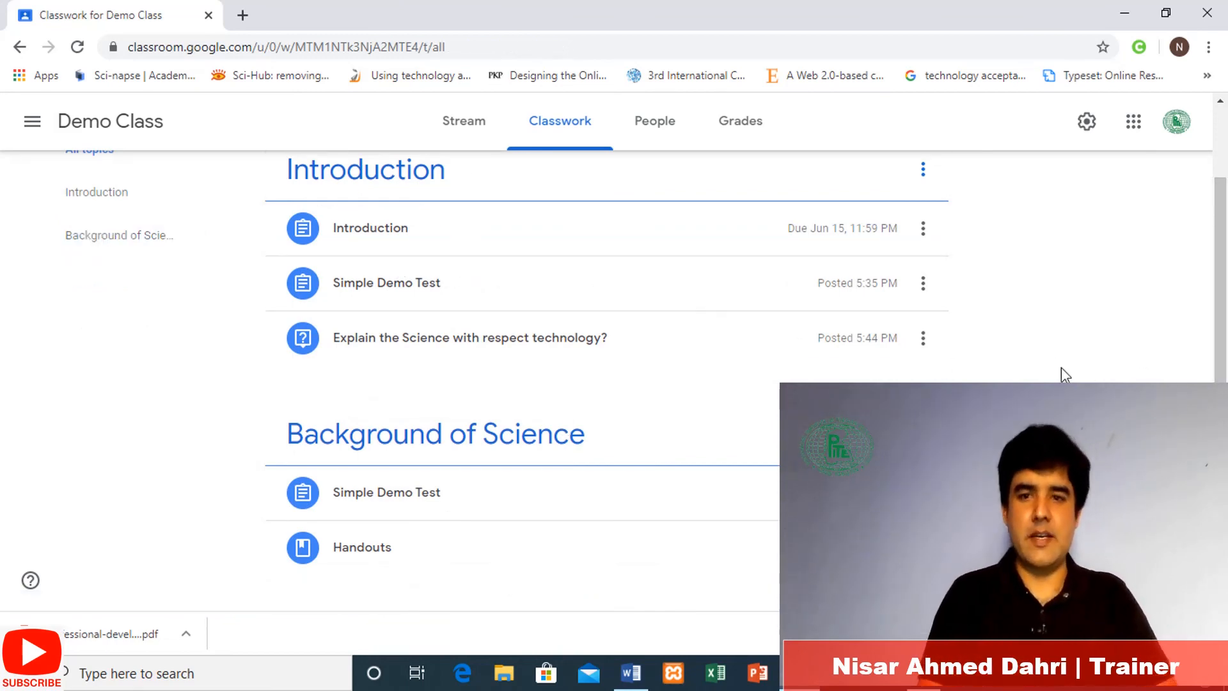
Open the Introduction assignment for editing, review its available topic choices, and save the assignment.
click(925, 239)
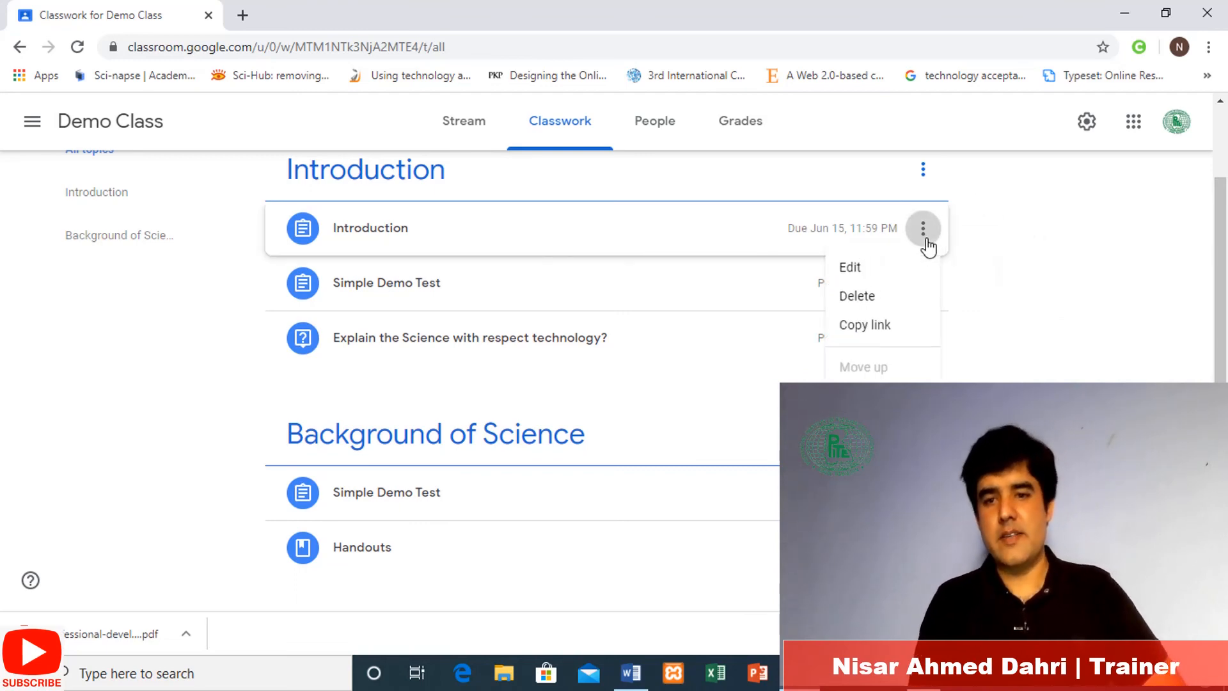
click(891, 269)
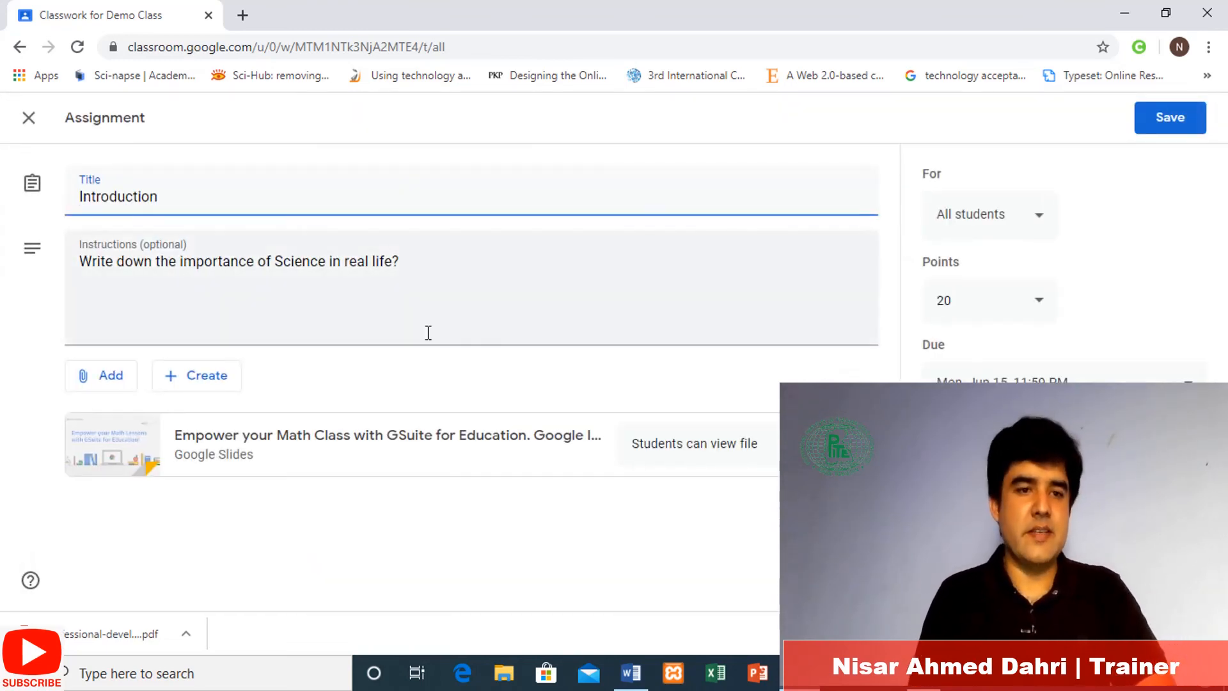
click(1061, 466)
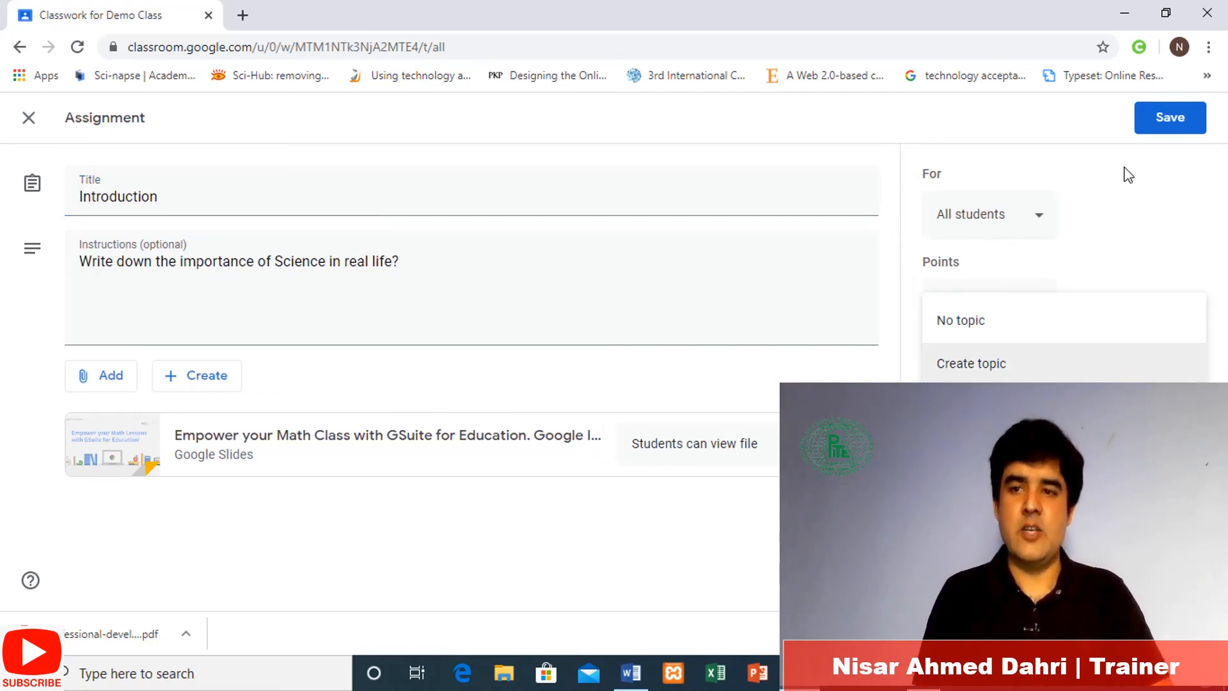
click(1179, 120)
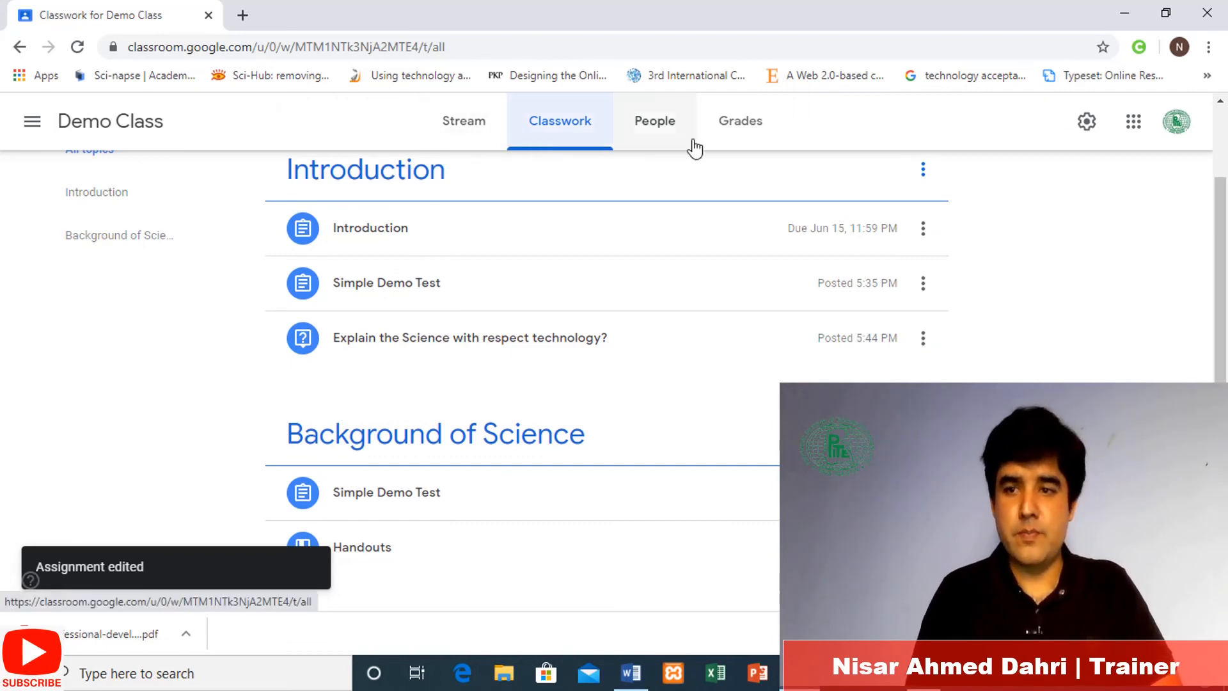
Open the choices for creating a new classwork item.
right_click(1225, 188)
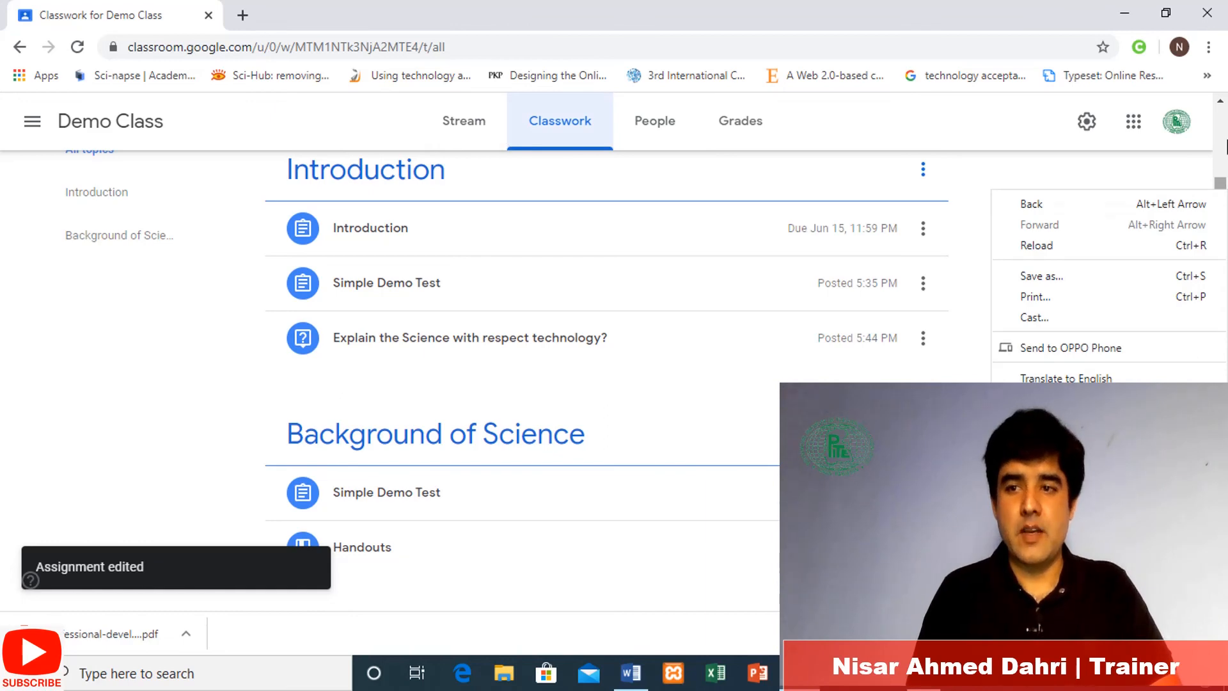
drag(1225, 187, 1226, 118)
click(343, 189)
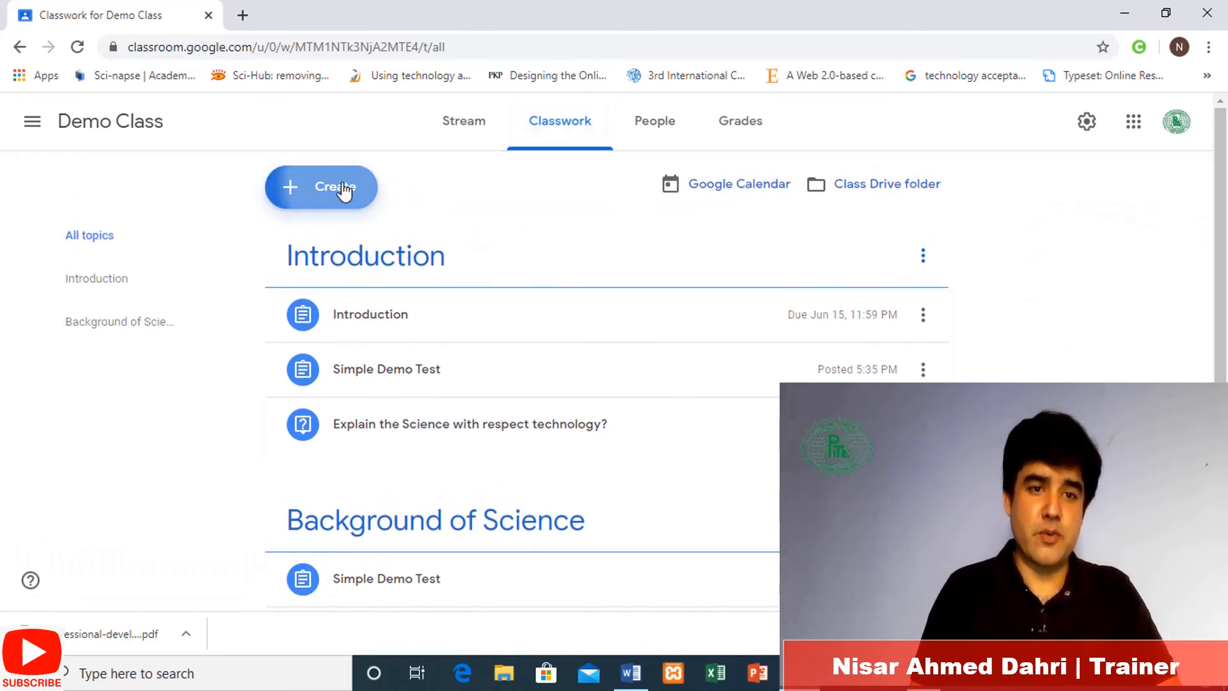